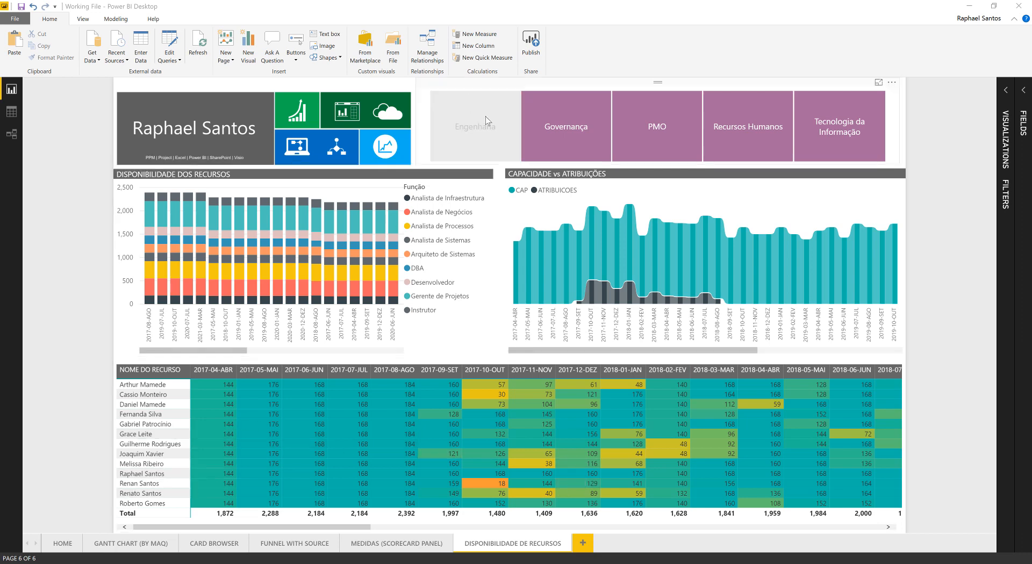
Filter the finished resource availability report by the departments Engenharia and Tecnologia da Informação, one after the other
left_click(475, 126)
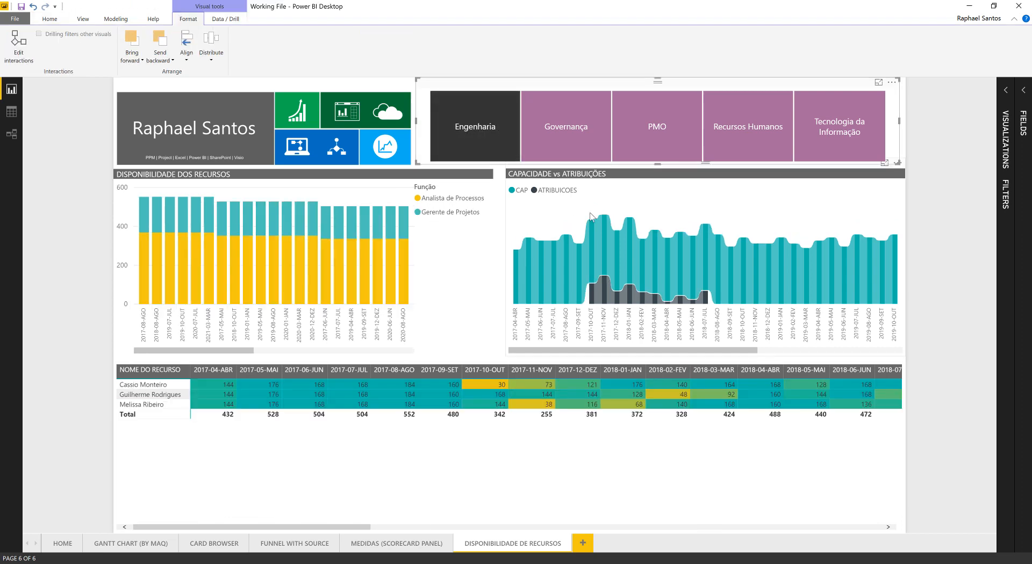
left_click(836, 127)
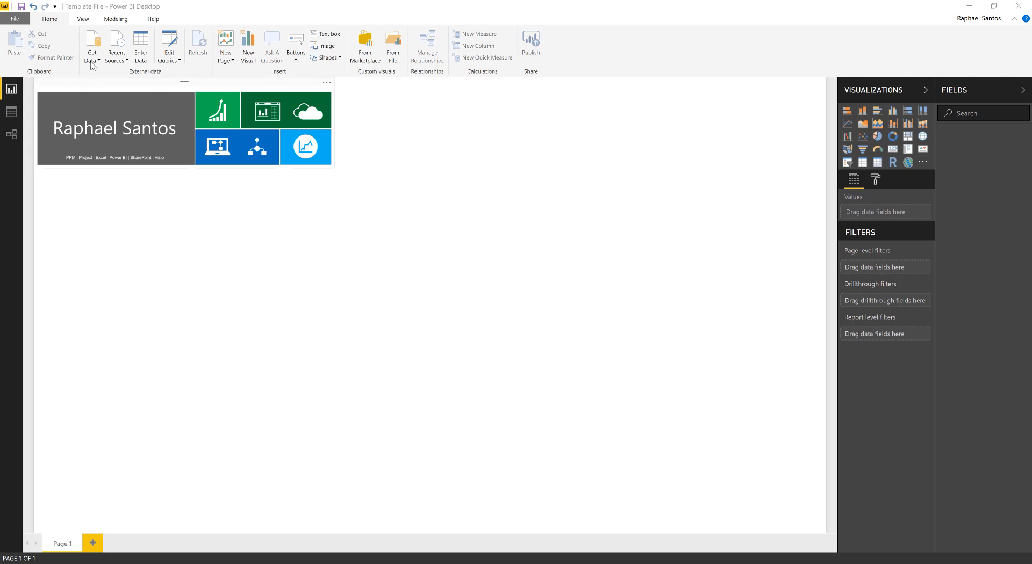
left_click(92, 60)
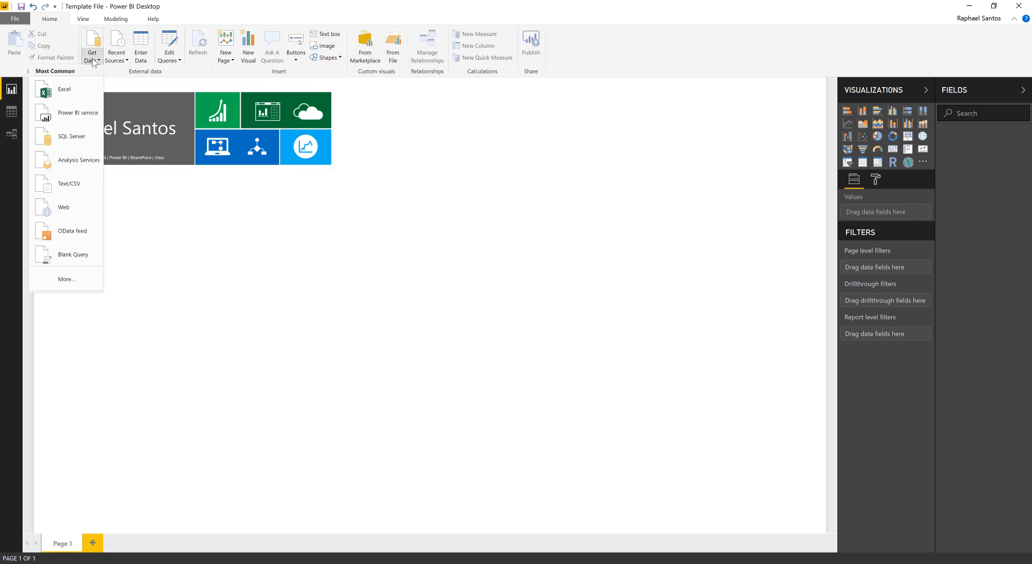
left_click(73, 231)
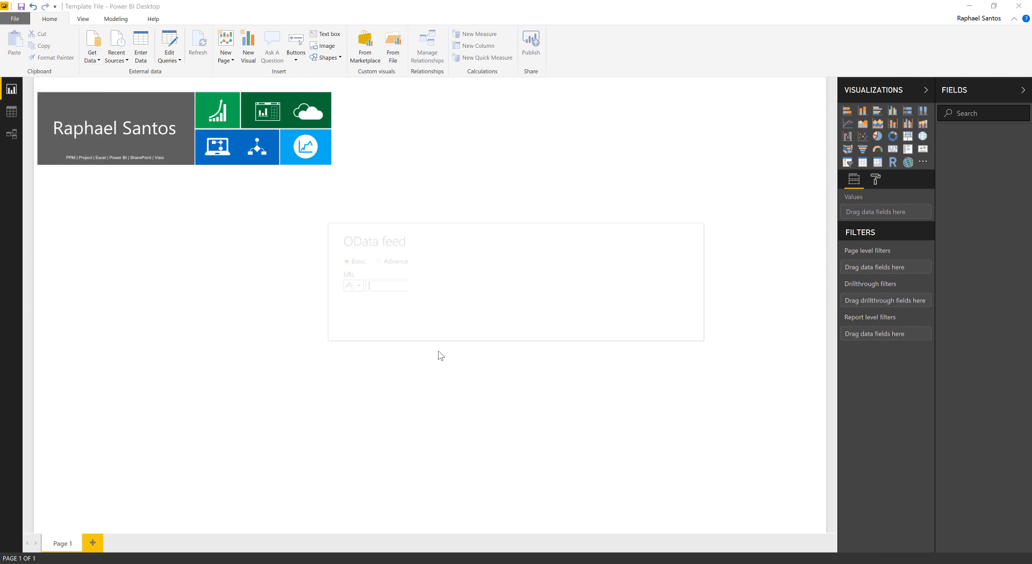
type("https")
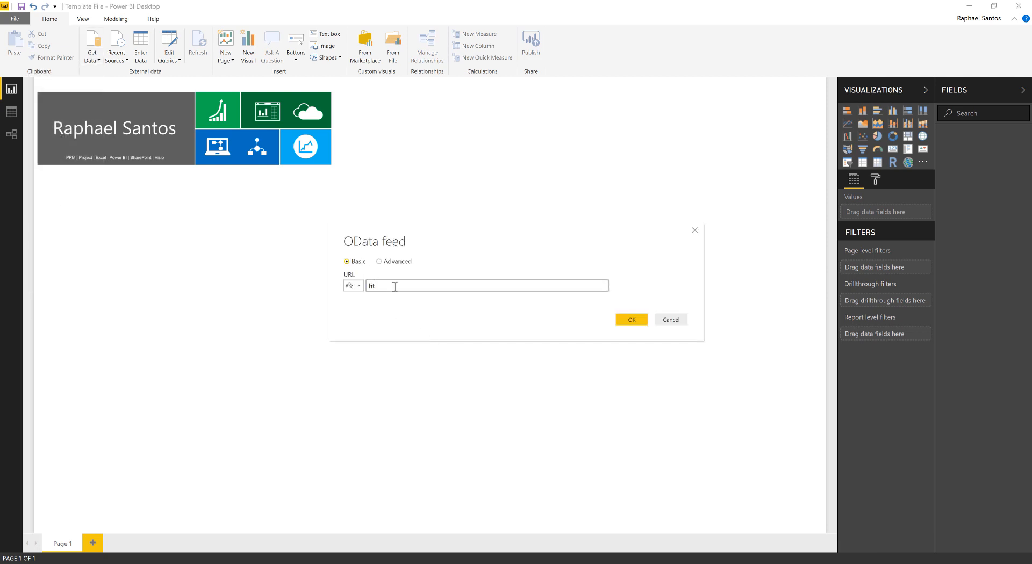
type("://")
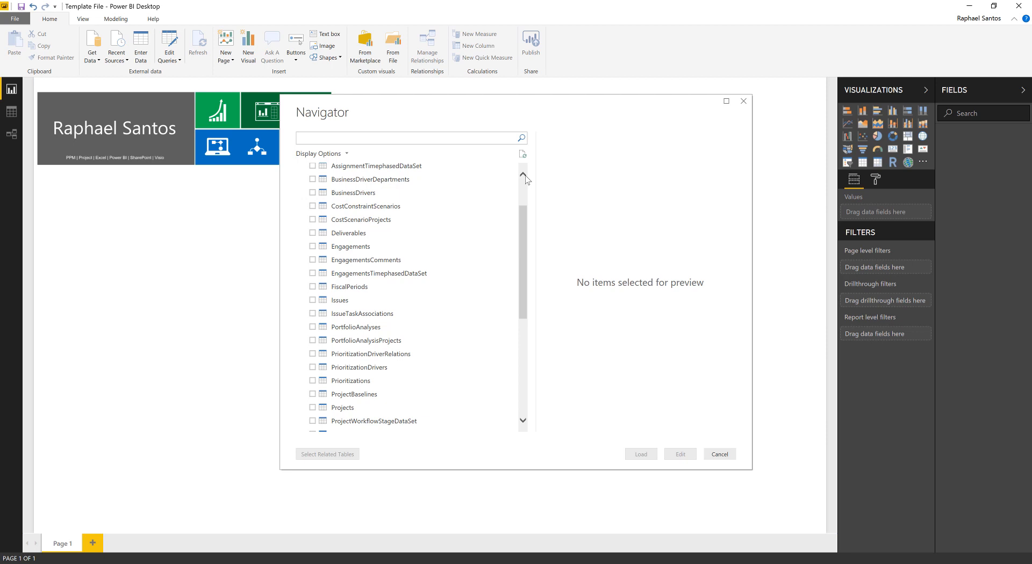
Select the AssignmentTimephasedDataSet and Resources tables from the OData feed for import
left_click(523, 177)
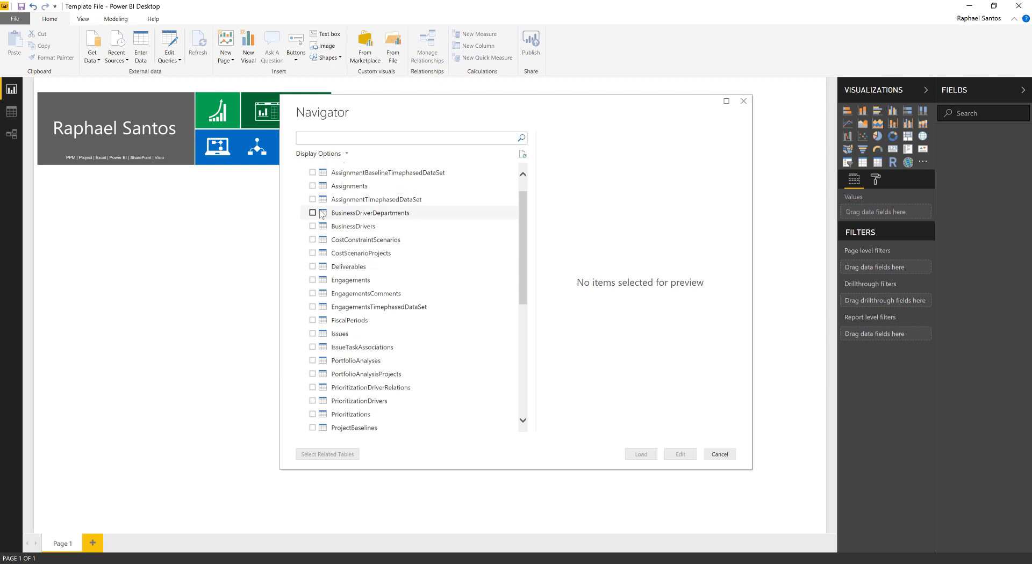
left_click(313, 199)
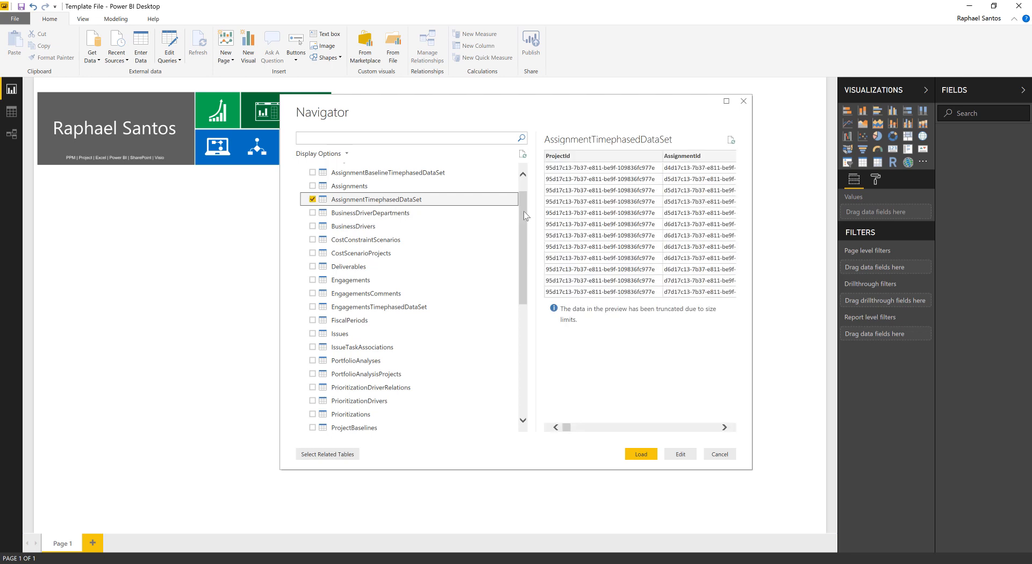
left_click_drag(527, 217, 529, 280)
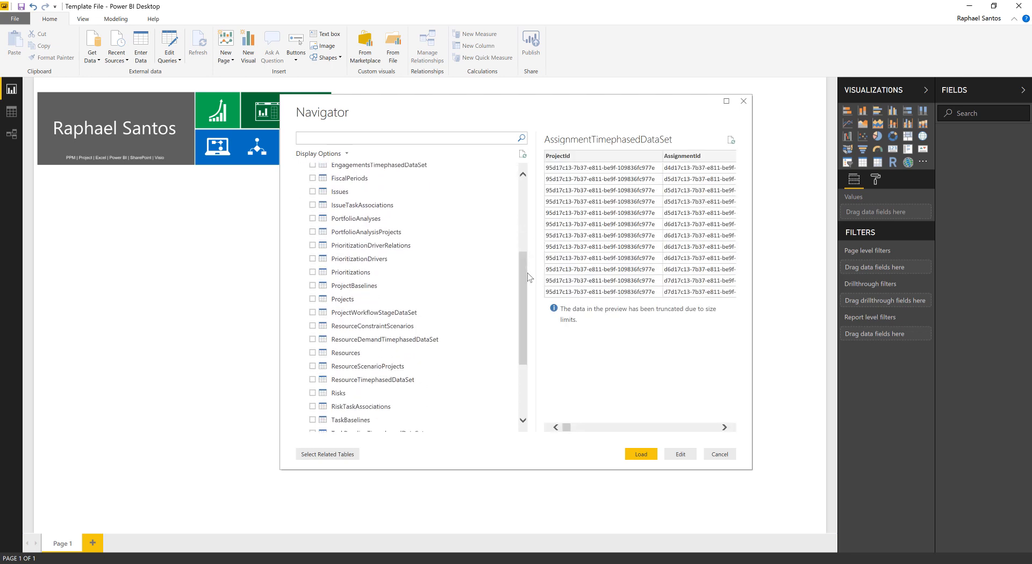
left_click(313, 353)
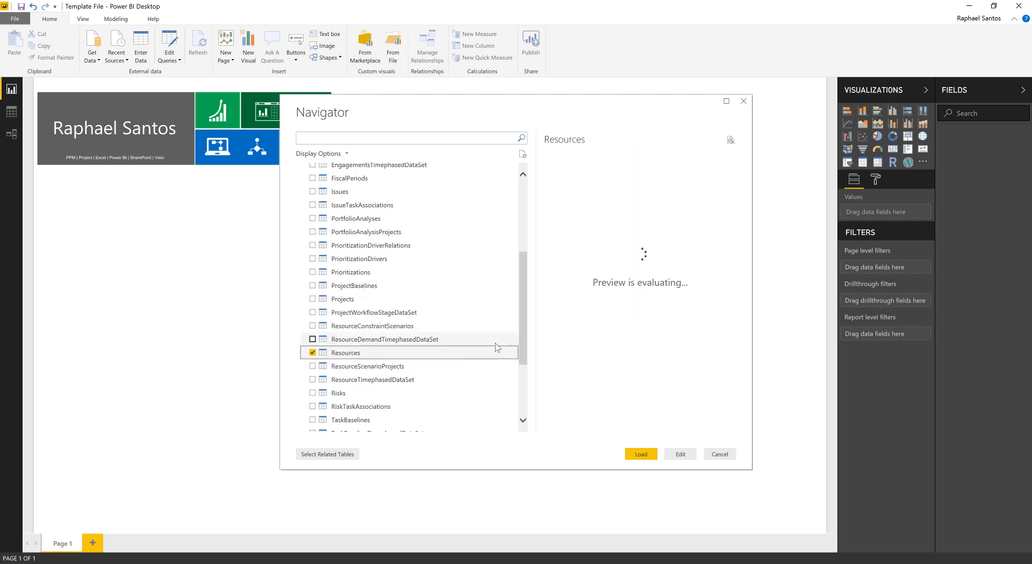
Add the ResourceTimephasedDataSet and TimeSet tables to the import selection
left_click_drag(527, 312, 528, 263)
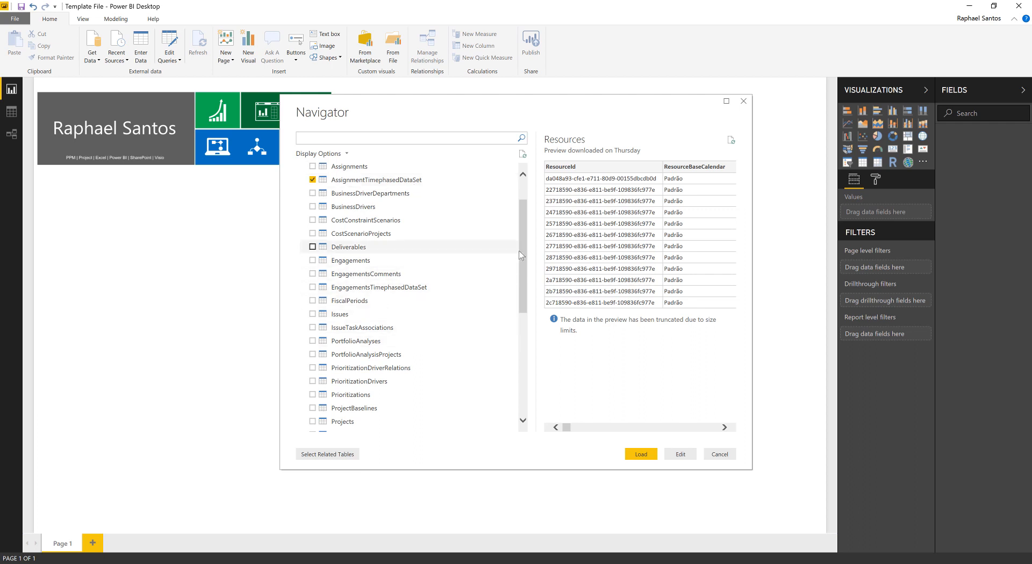
scroll(525, 252, "down", 3)
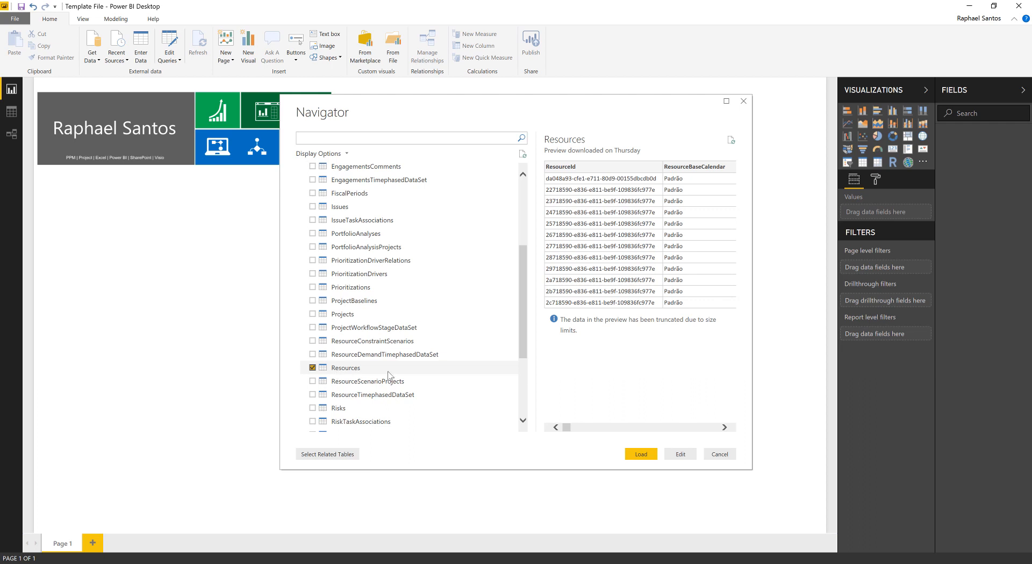
left_click_drag(524, 304, 525, 321)
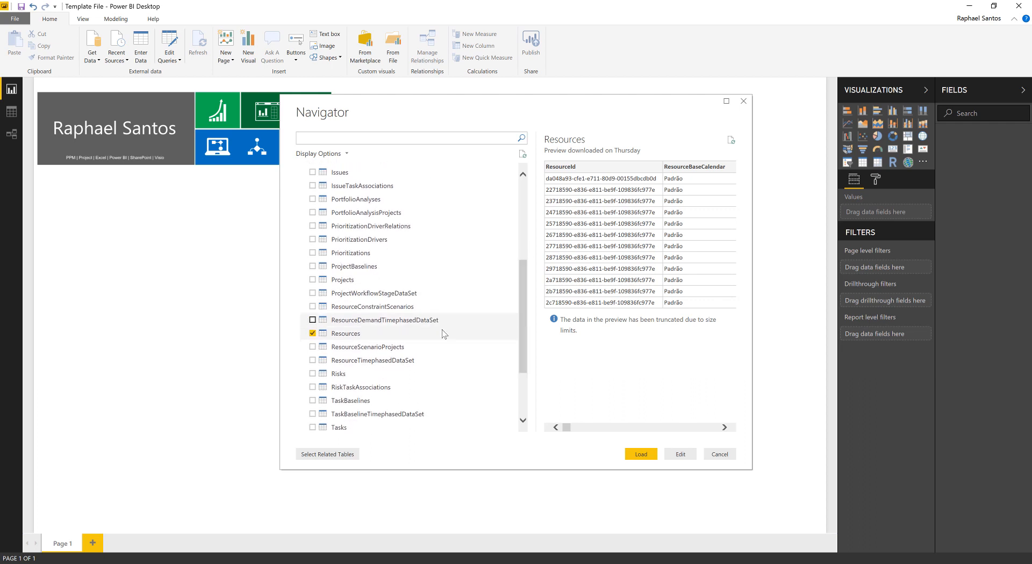
left_click(312, 360)
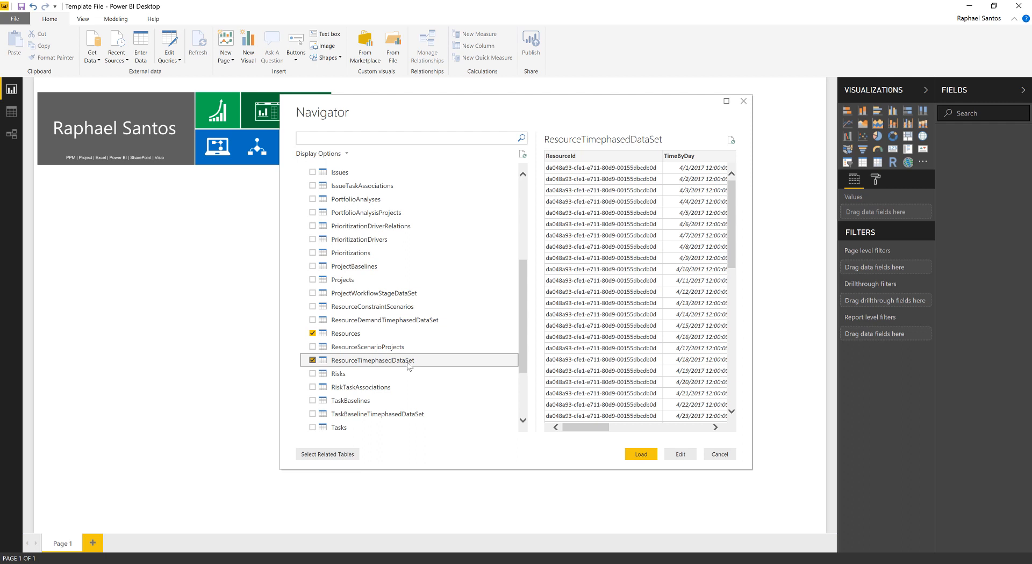
scroll(408, 367, "down", 3)
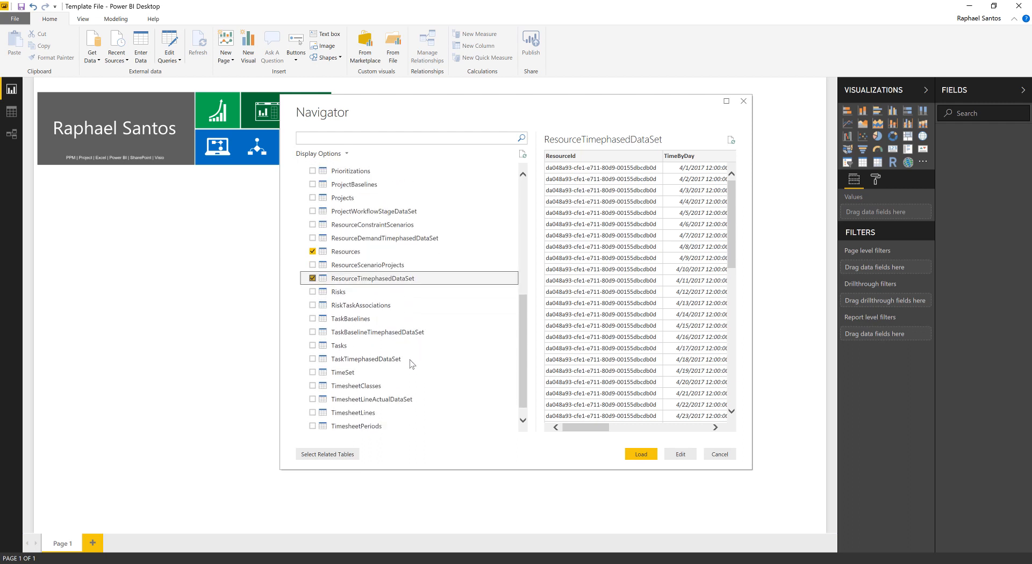
left_click(312, 358)
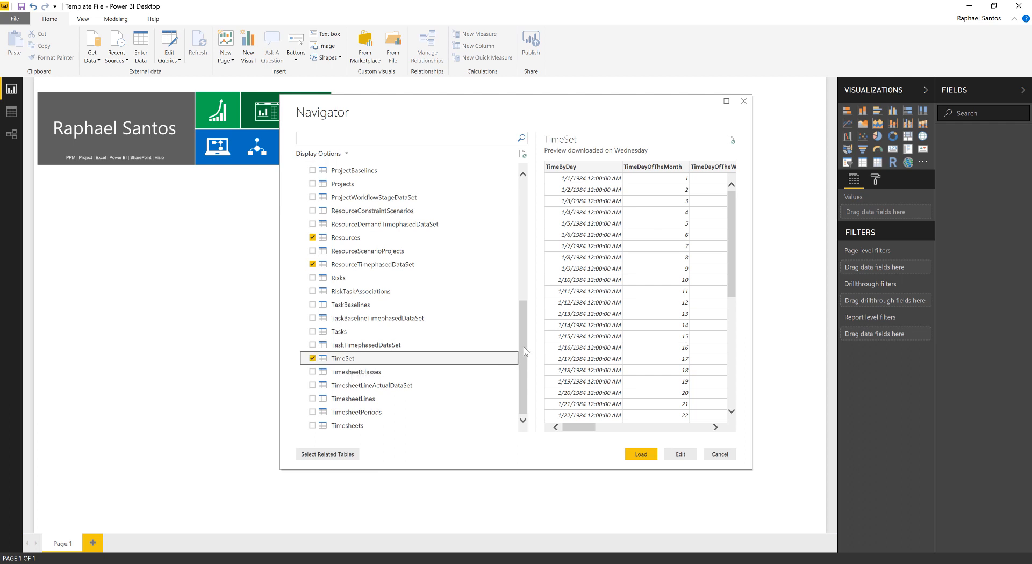
Review the tables chosen for import and preview the data of AssignmentTimephasedDataSet, Resources, ResourceTimephasedDataSet and TimeSet
left_click_drag(524, 348, 523, 327)
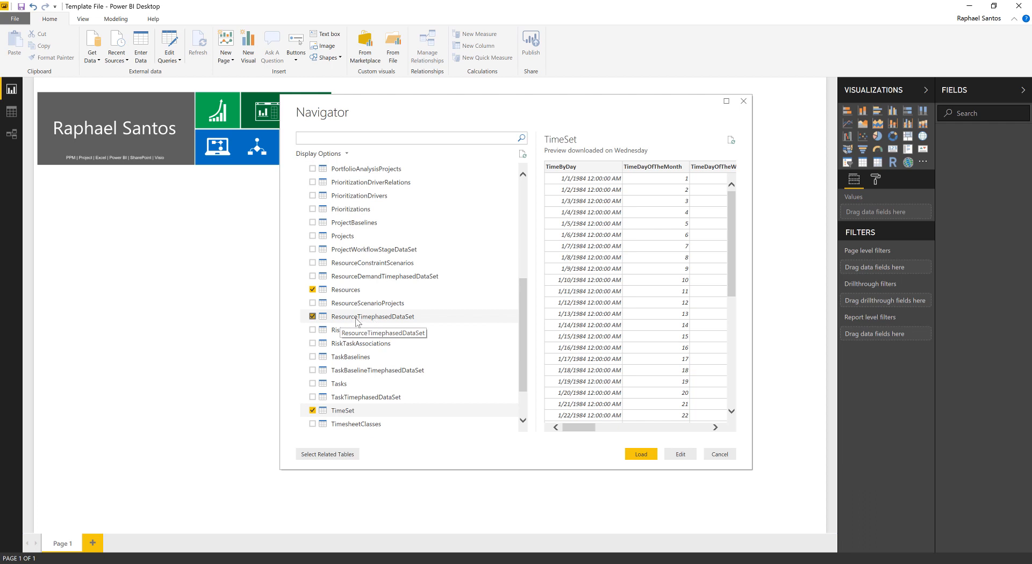
scroll(494, 300, "up", 5)
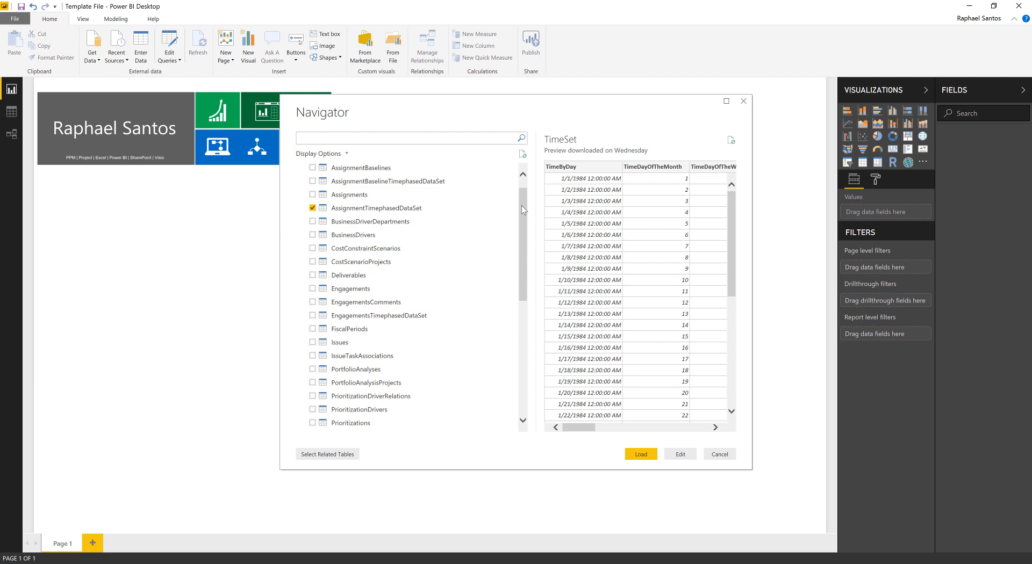
left_click_drag(521, 206, 520, 318)
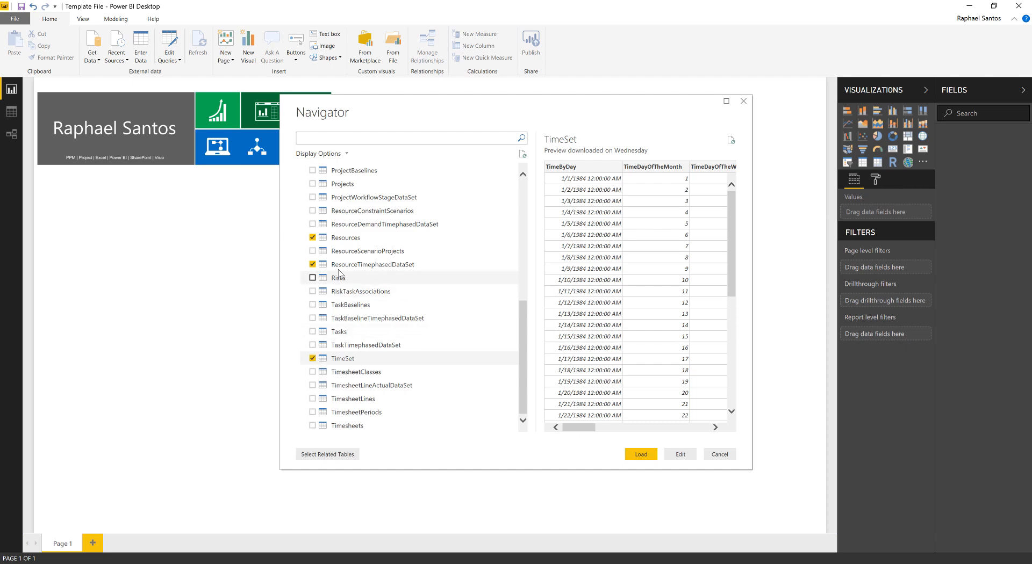
scroll(525, 341, "up", 8)
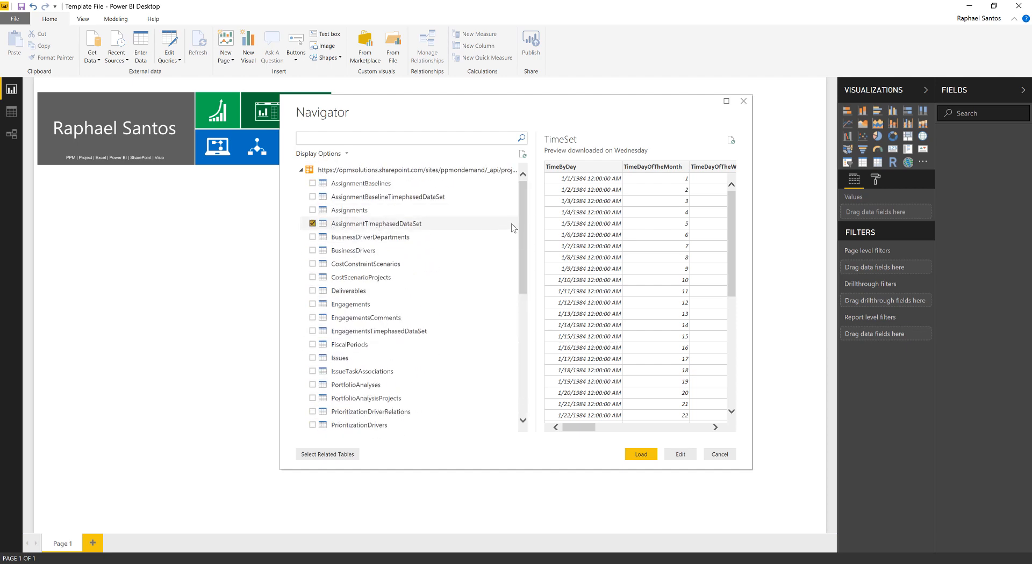
scroll(528, 254, "down", 1)
left_click_drag(527, 253, 525, 351)
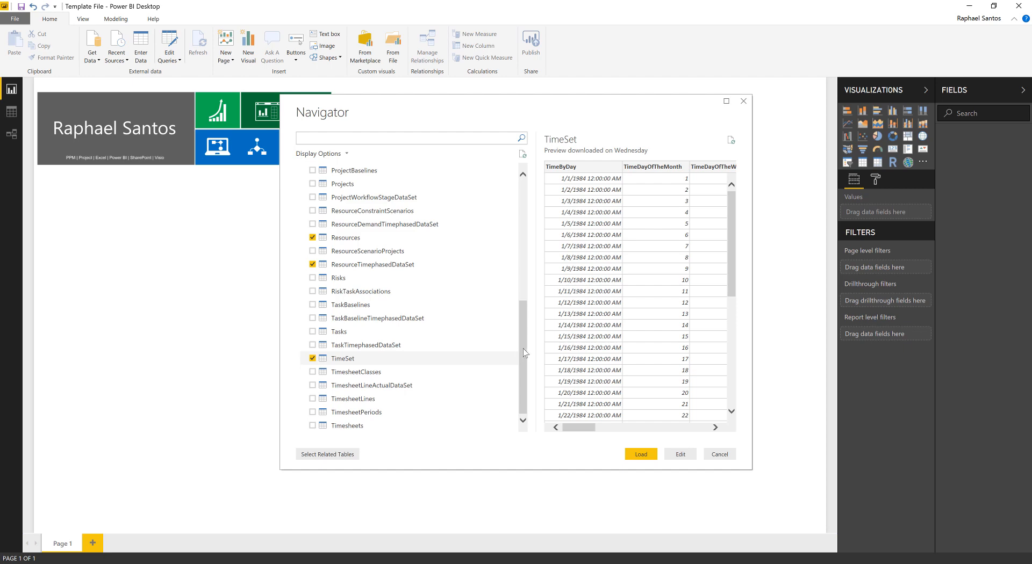
left_click(516, 345)
left_click_drag(522, 343, 525, 199)
left_click(329, 226)
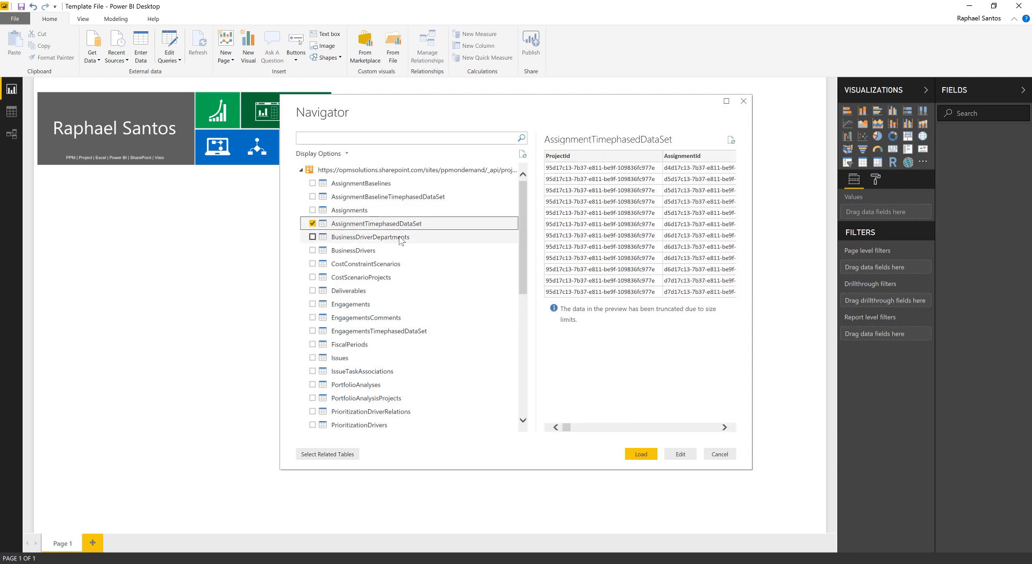
left_click_drag(524, 236, 525, 344)
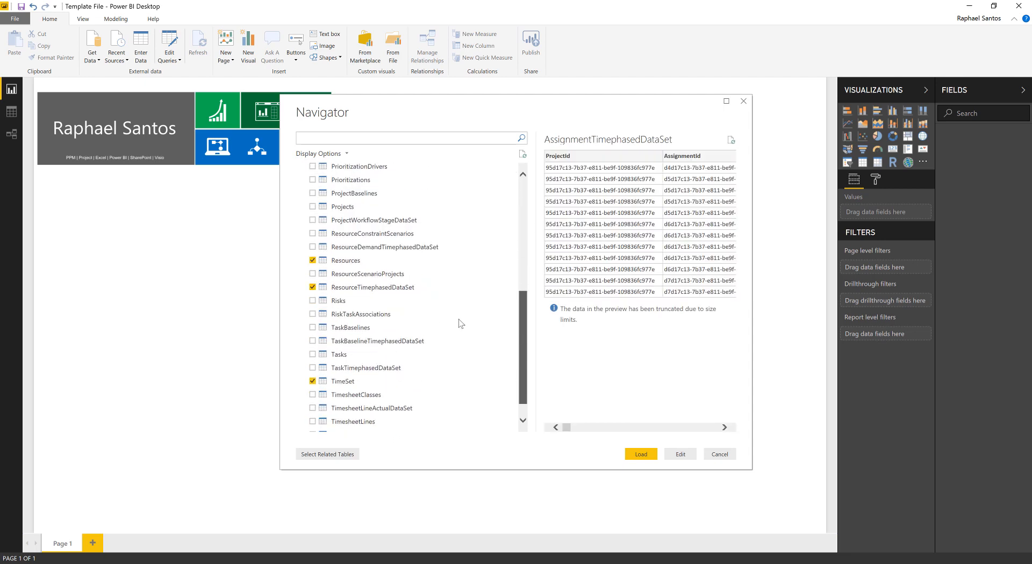
left_click(376, 261)
left_click(383, 290)
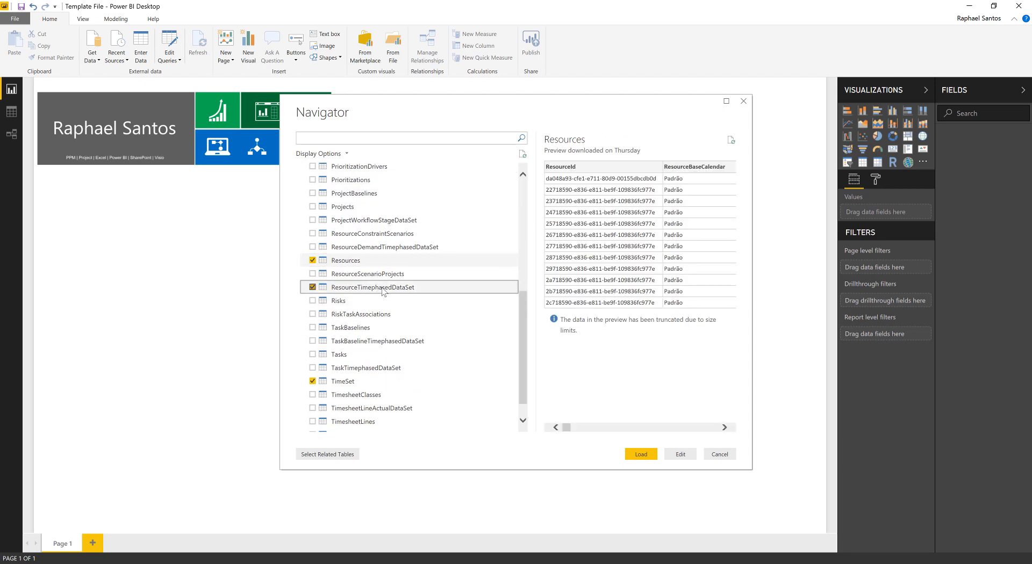
left_click(387, 382)
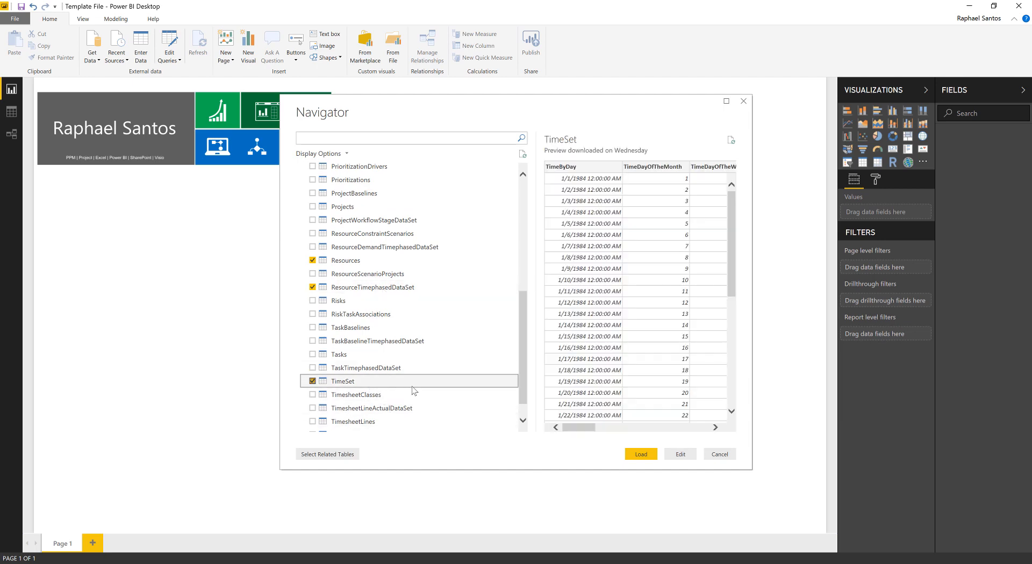
left_click_drag(521, 363, 525, 377)
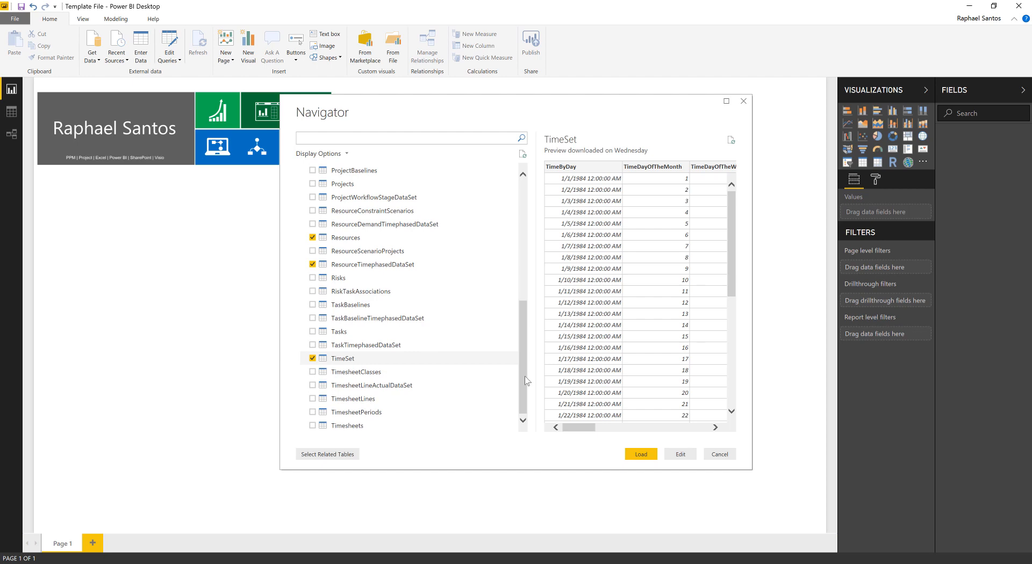
Open the selected tables for editing in Power Query Editor and display the AssignmentTimephasedDataSet query
left_click(679, 454)
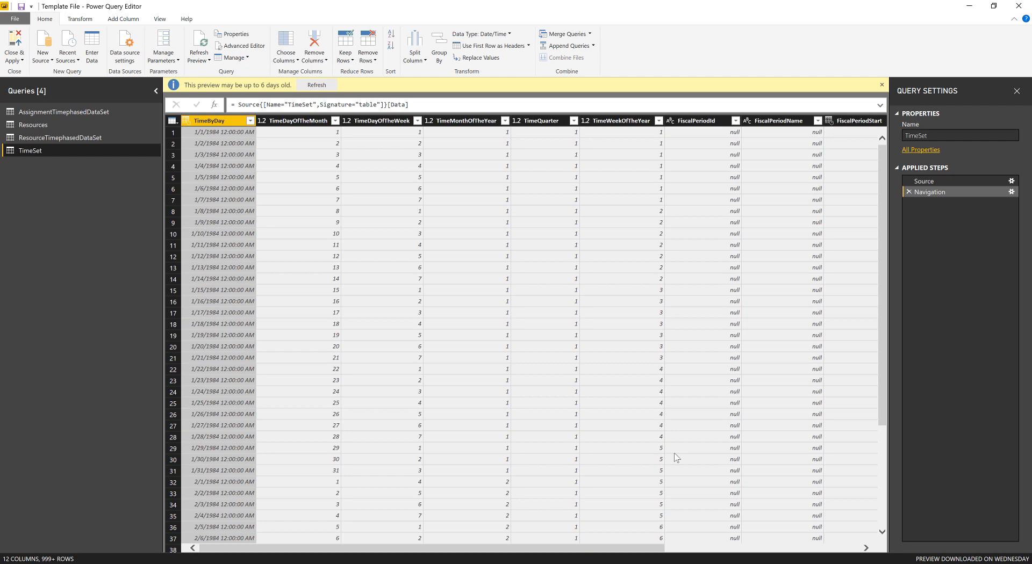
left_click(74, 111)
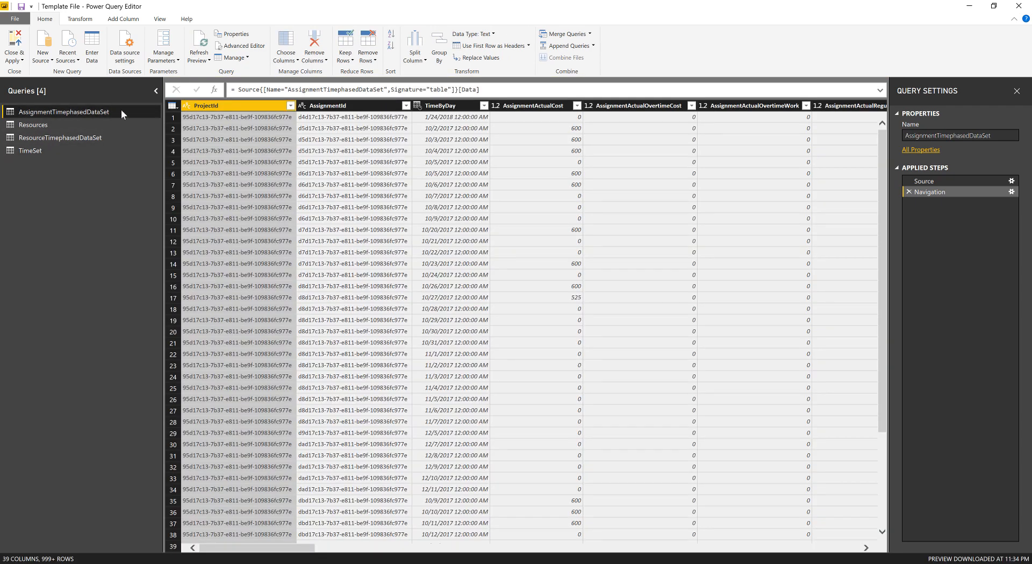
Start choosing the columns of AssignmentTimephasedDataSet, clearing all columns and marking only AssignmentId and TimeByDay to keep
left_click(174, 106)
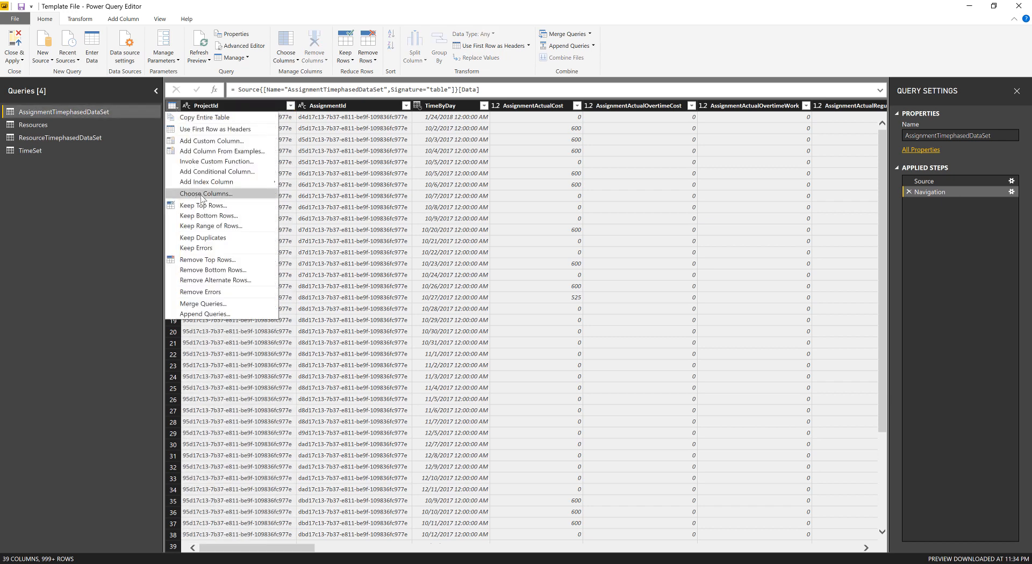
left_click(203, 199)
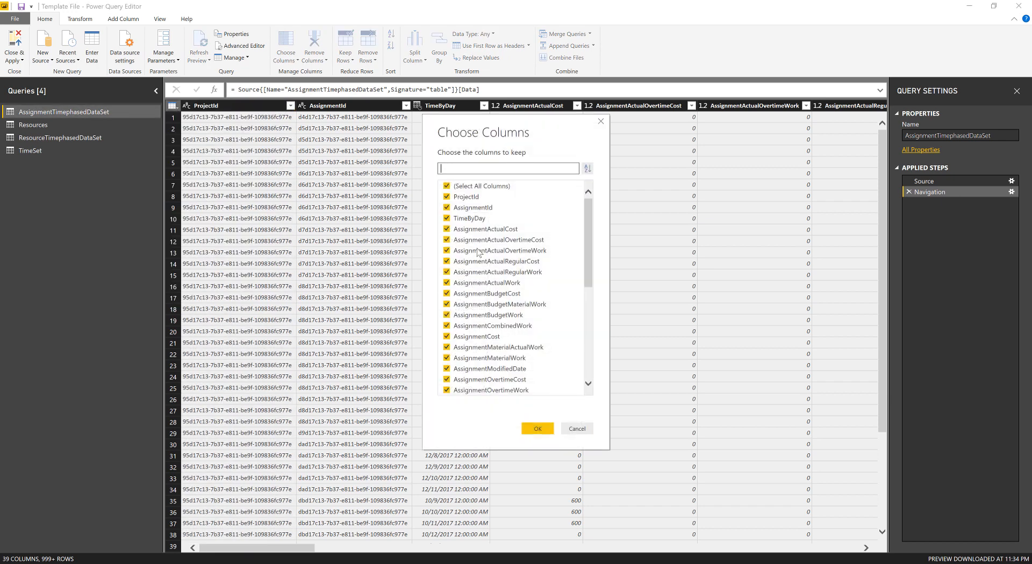
left_click(489, 187)
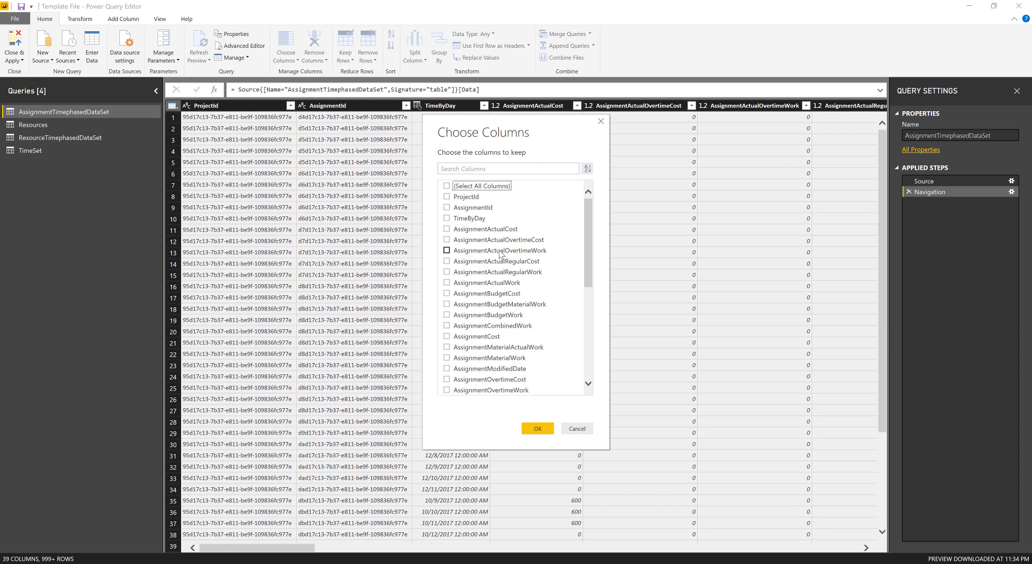
left_click(479, 210)
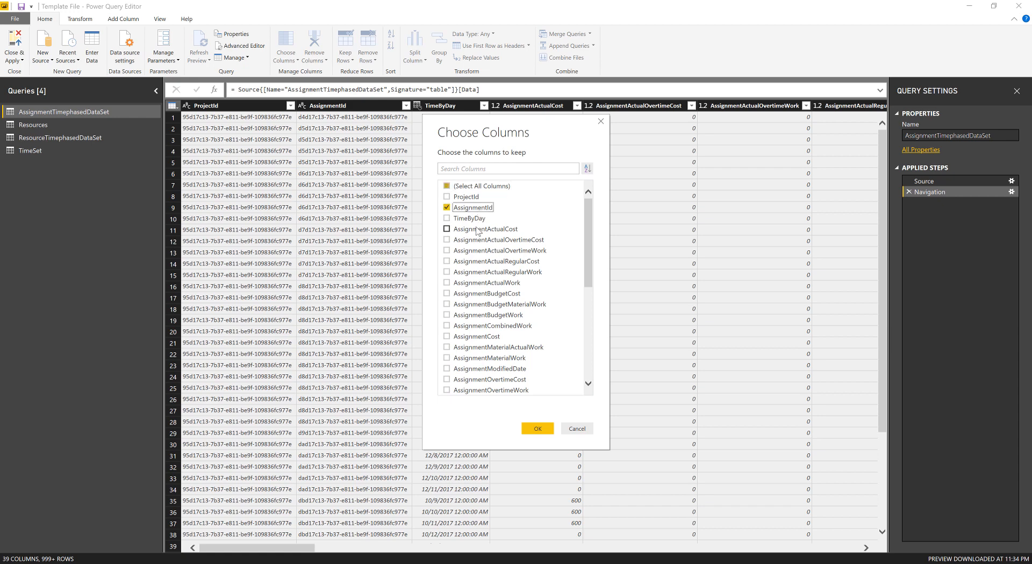
left_click(477, 220)
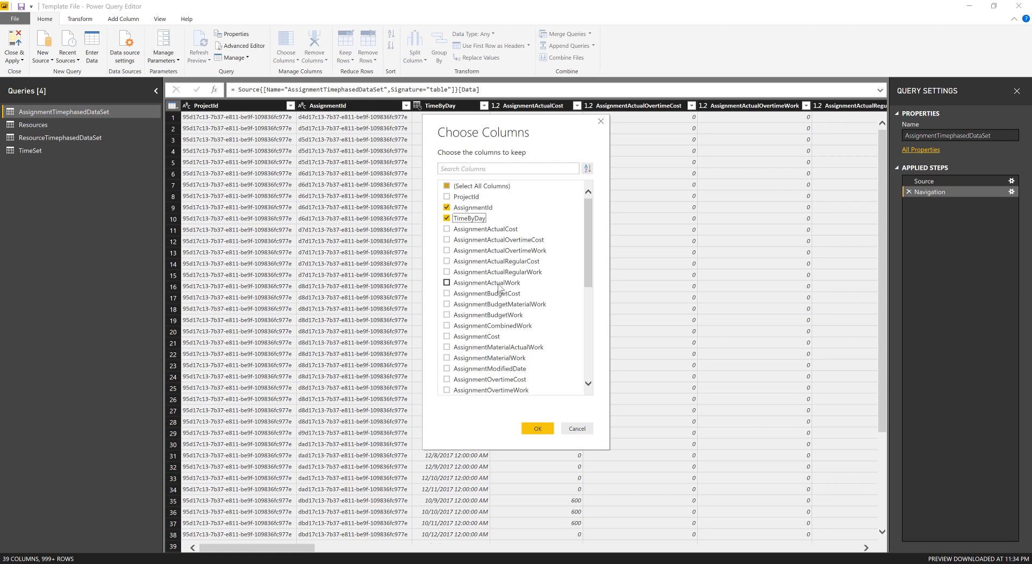
Add AssignmentWork and ResourceId to the columns kept in AssignmentTimephasedDataSet and apply the column selection
scroll(499, 291, "down", 3)
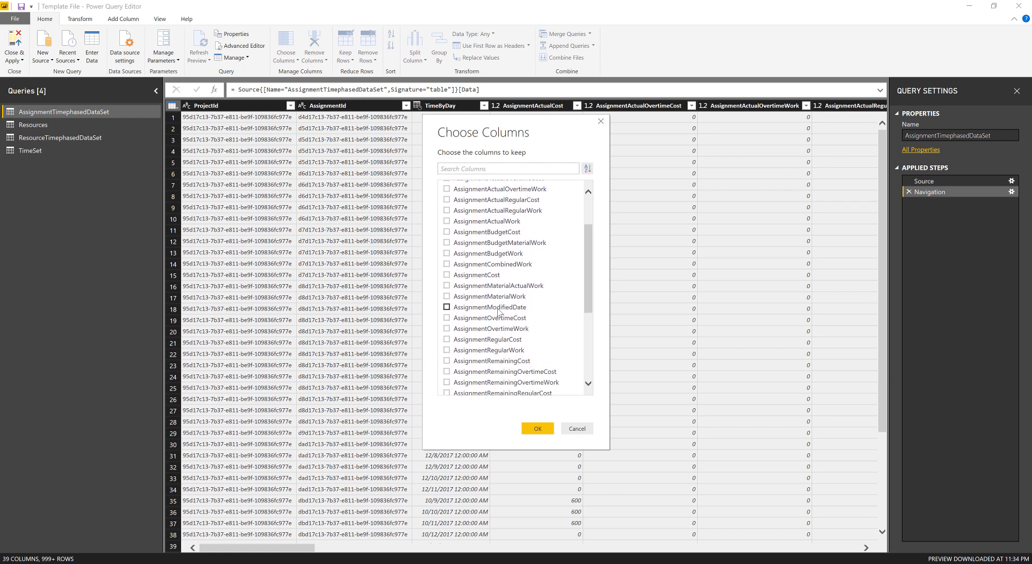
scroll(498, 311, "down", 1)
left_click(460, 370)
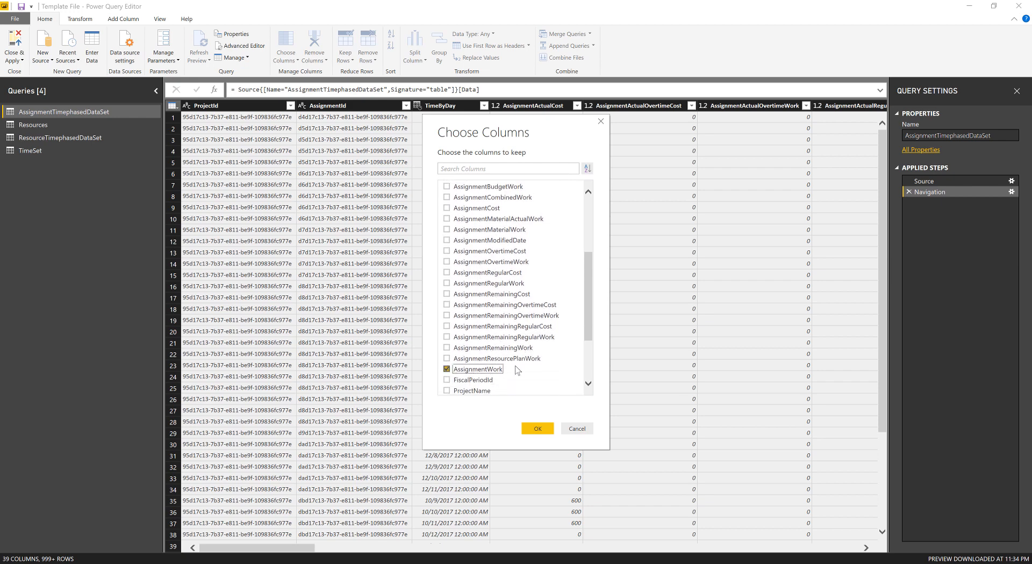
scroll(517, 370, "up", 4)
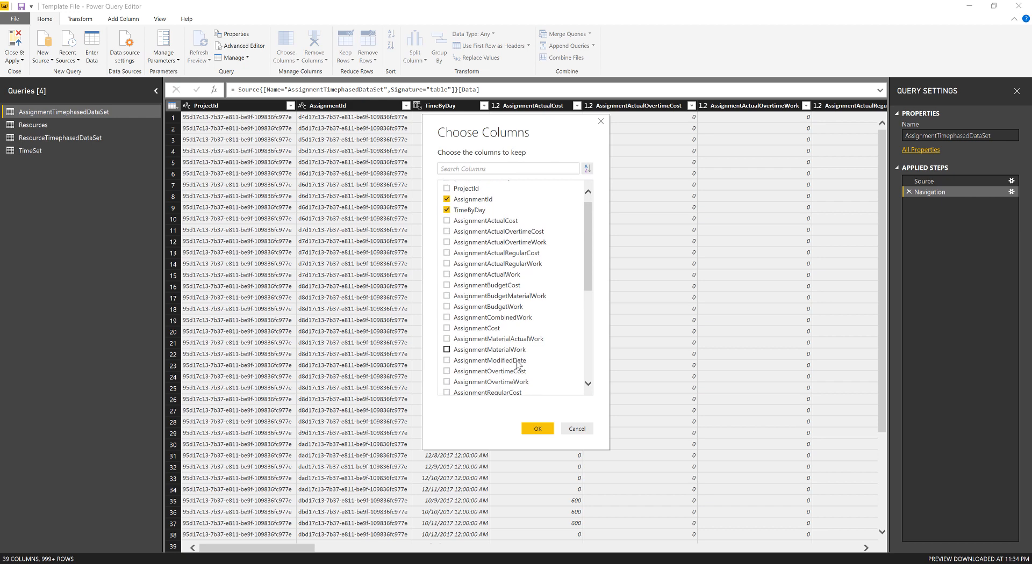
scroll(517, 365, "down", 1)
scroll(518, 365, "down", 5)
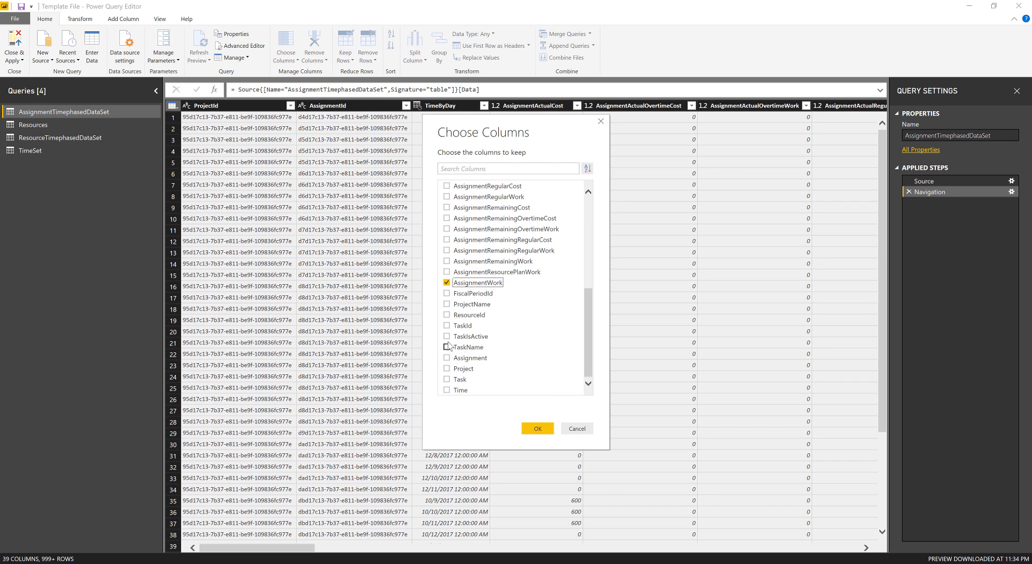
left_click(447, 316)
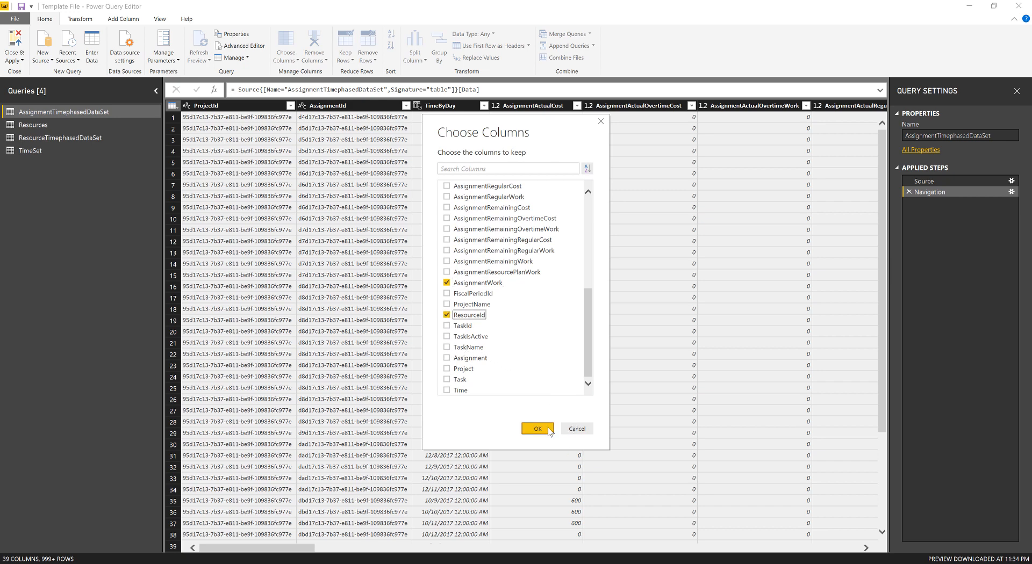
left_click(548, 430)
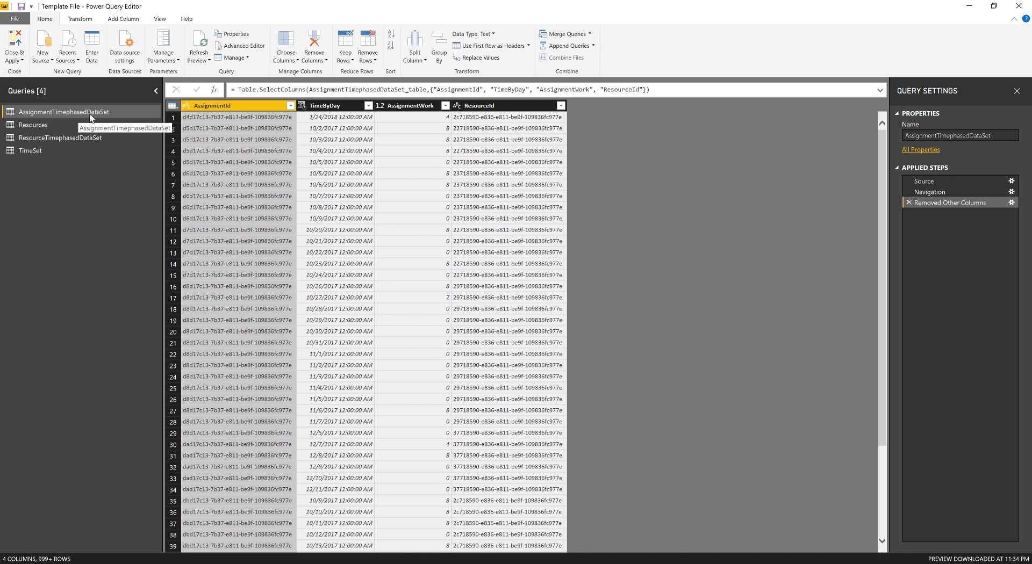
Start choosing the columns of the Resources query, clearing all and marking only ResourceId, ResourceIsActive and ResourceIsGeneric to keep
left_click(50, 126)
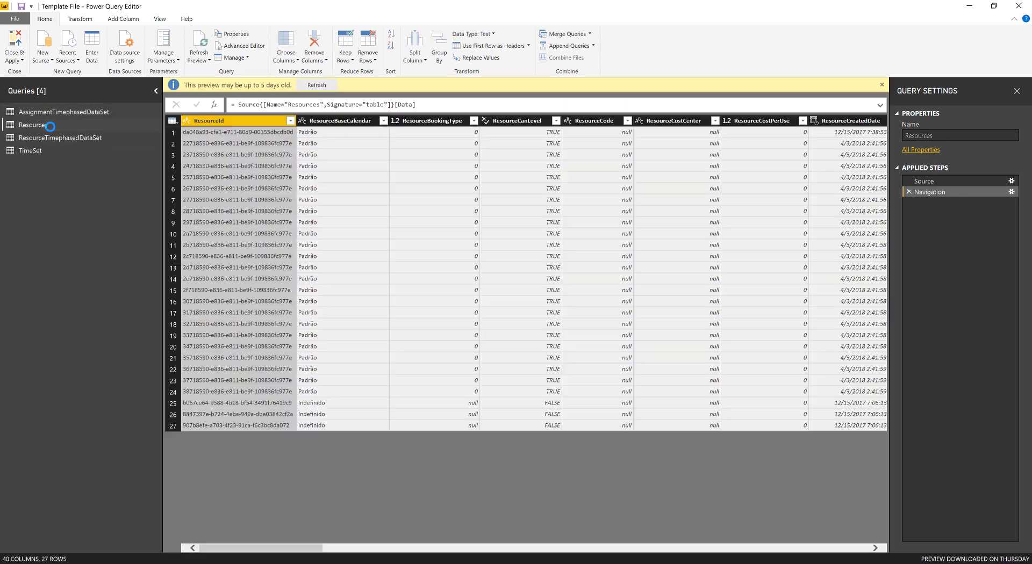
left_click(172, 121)
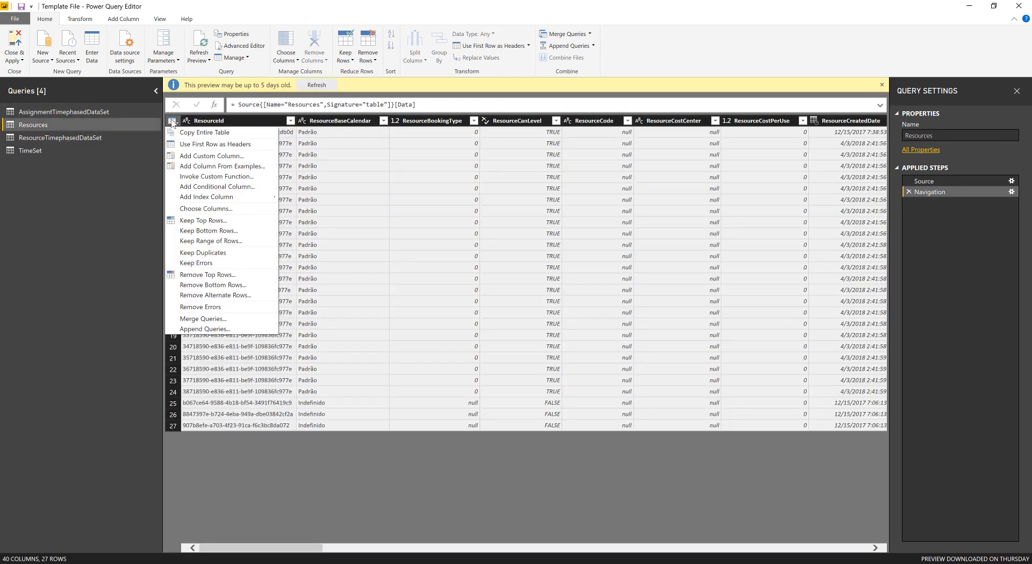
left_click(218, 209)
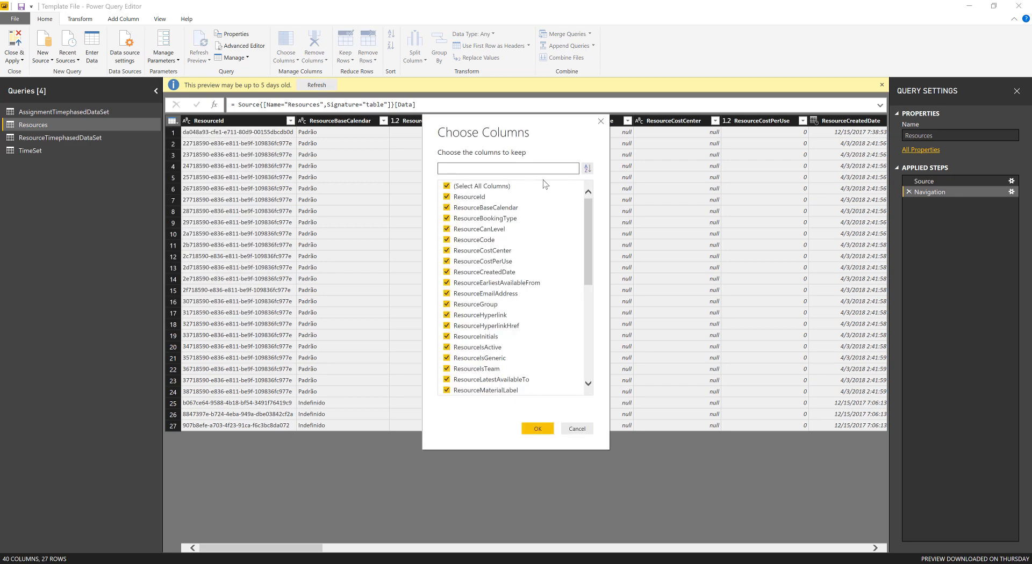
left_click(481, 185)
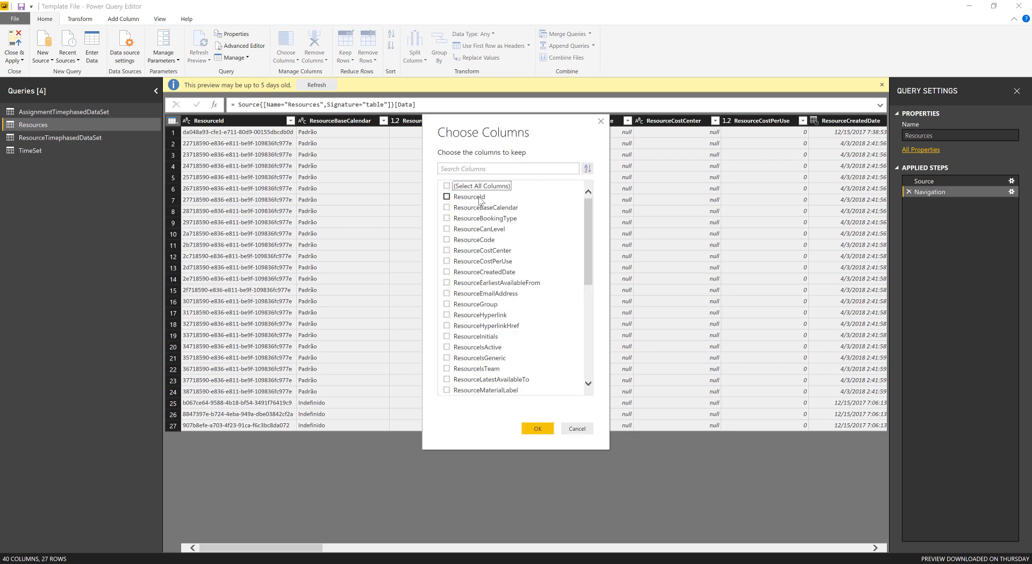
left_click(480, 198)
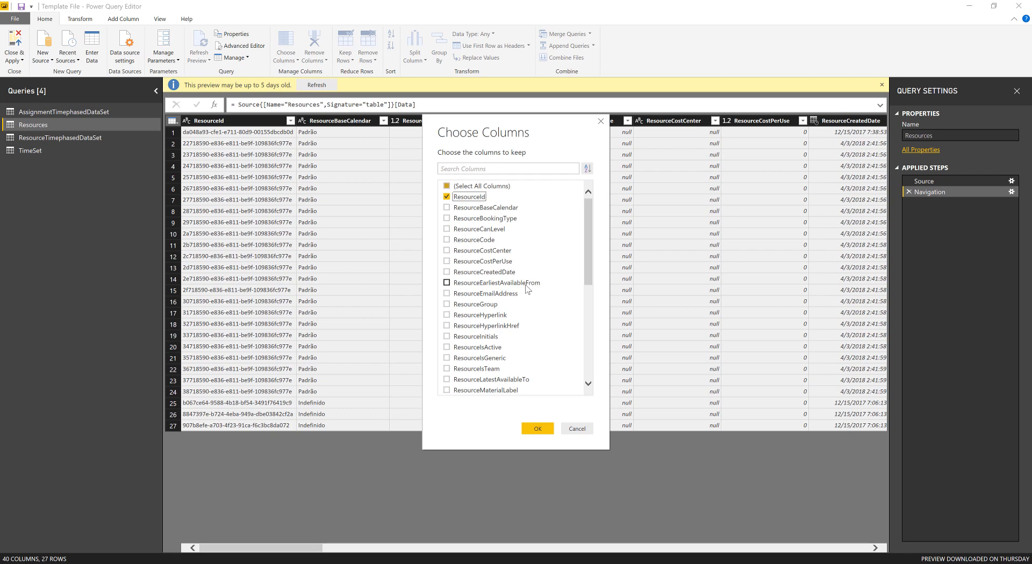
scroll(527, 303, "down", 1)
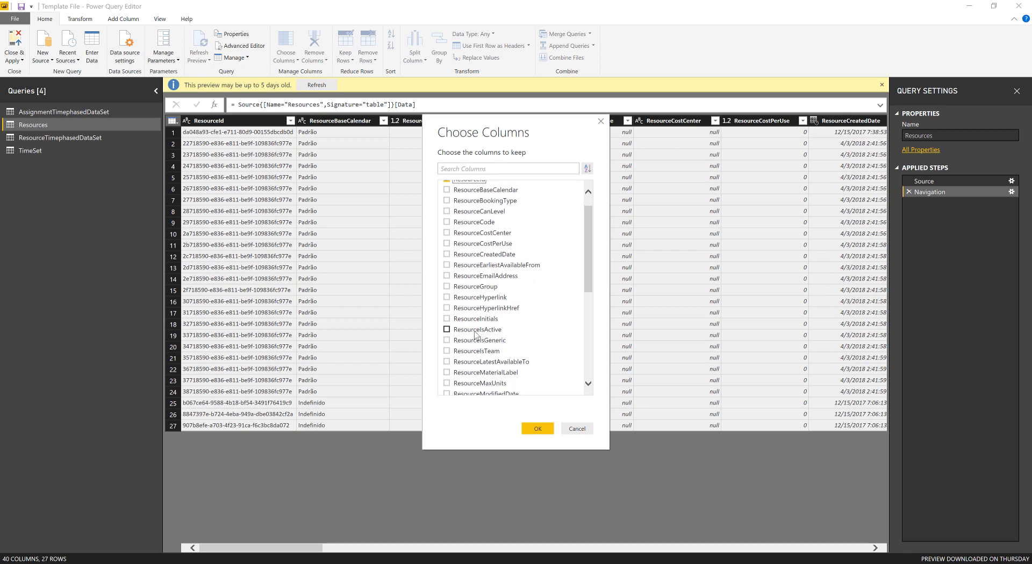
left_click(463, 331)
scroll(510, 329, "down", 2)
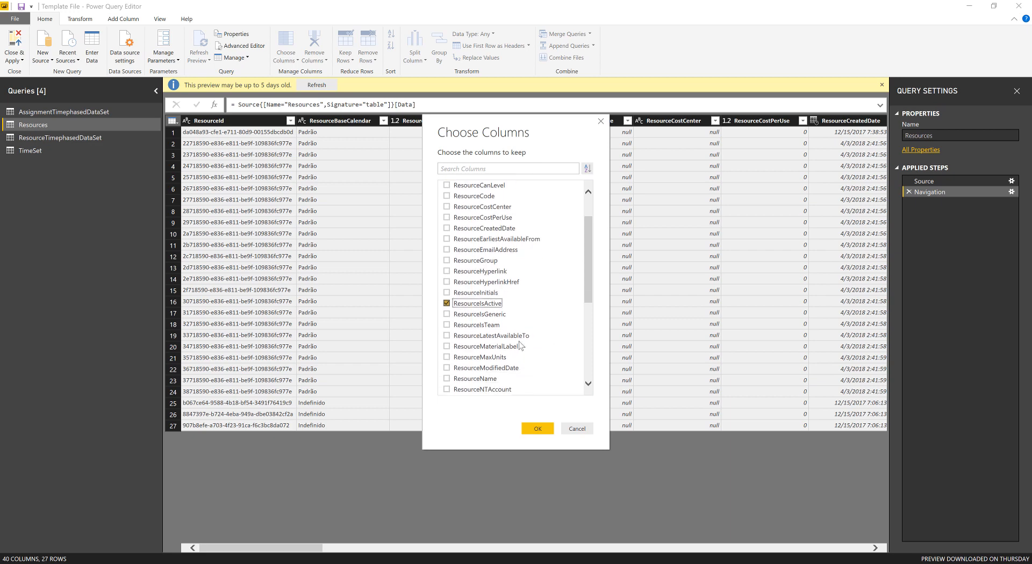
left_click(498, 318)
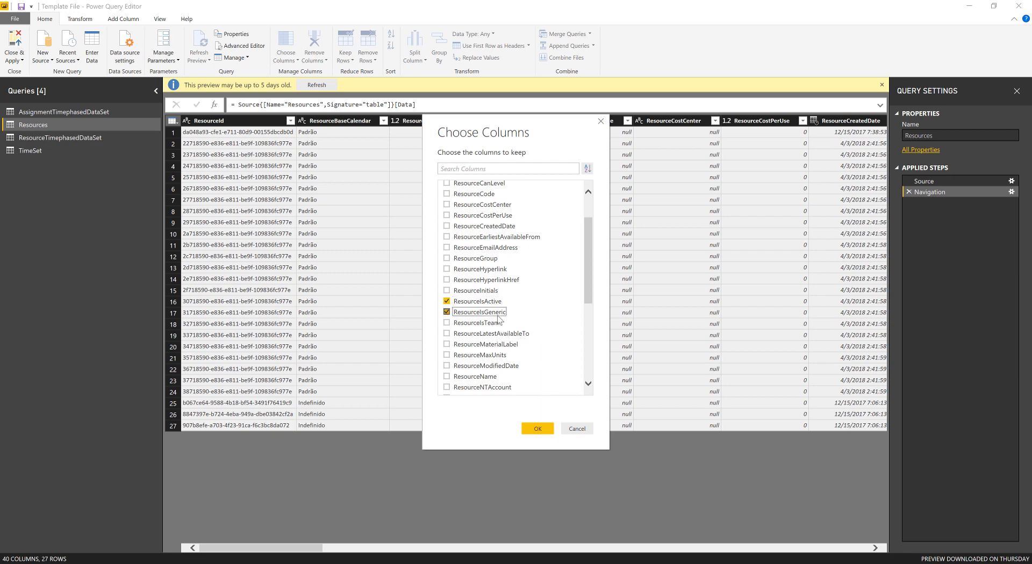
Also keep ResourceName, ResourceType, DepartamentosdoRecurso, Função and NomedaEquipe in the Resources query and apply the column selection
scroll(500, 323, "down", 3)
left_click(482, 347)
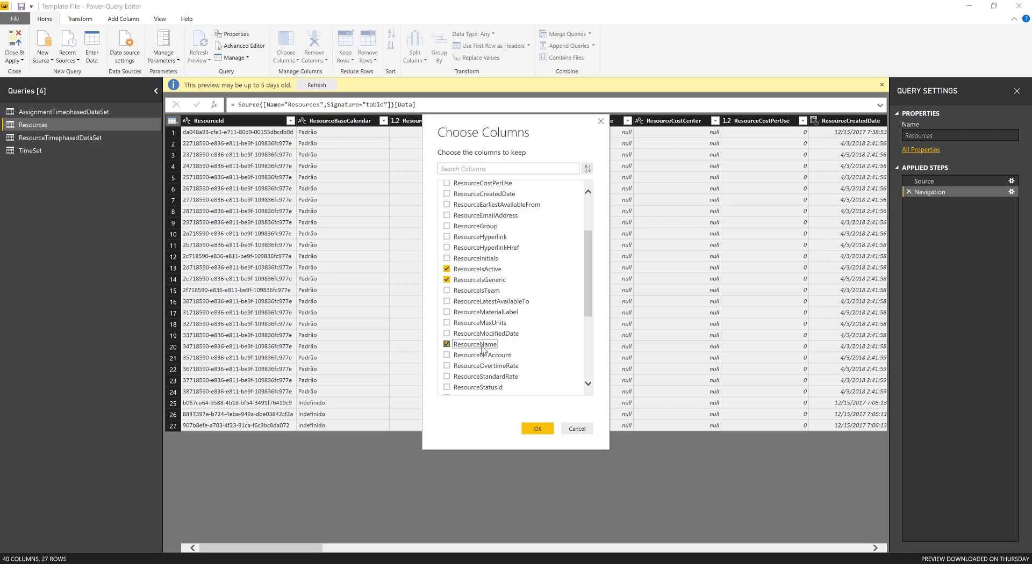
scroll(489, 348, "down", 3)
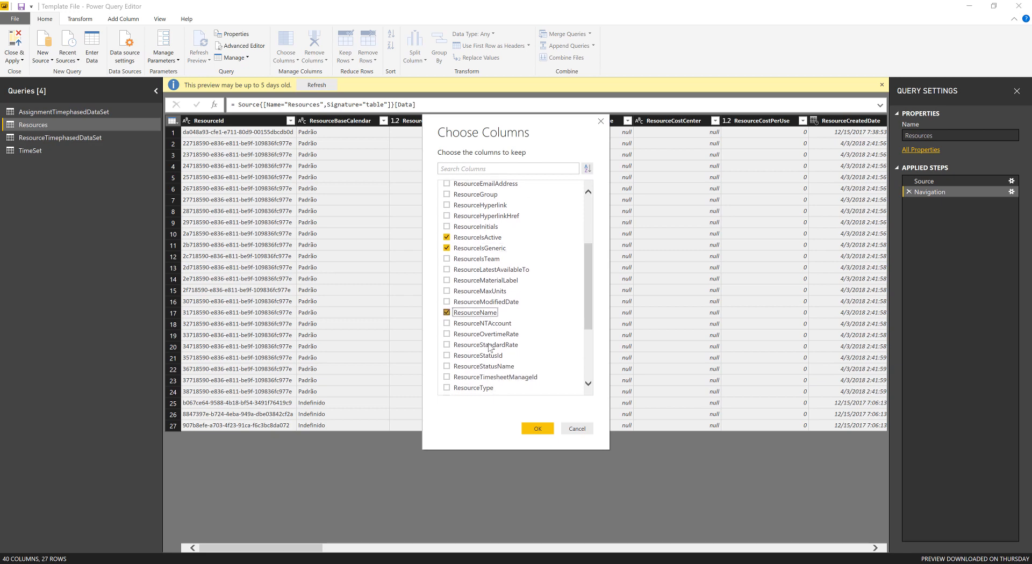
scroll(489, 348, "down", 3)
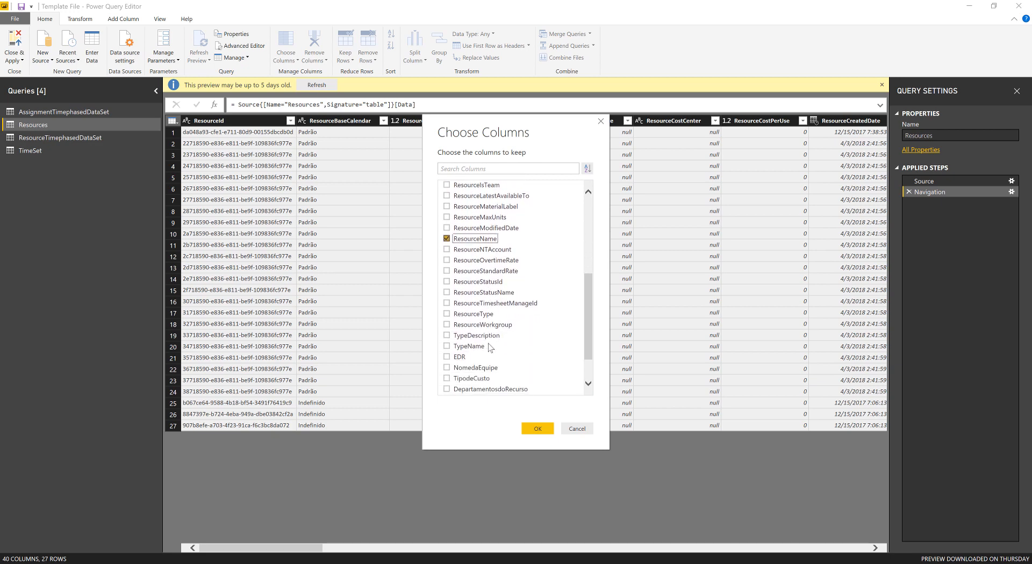
left_click(481, 282)
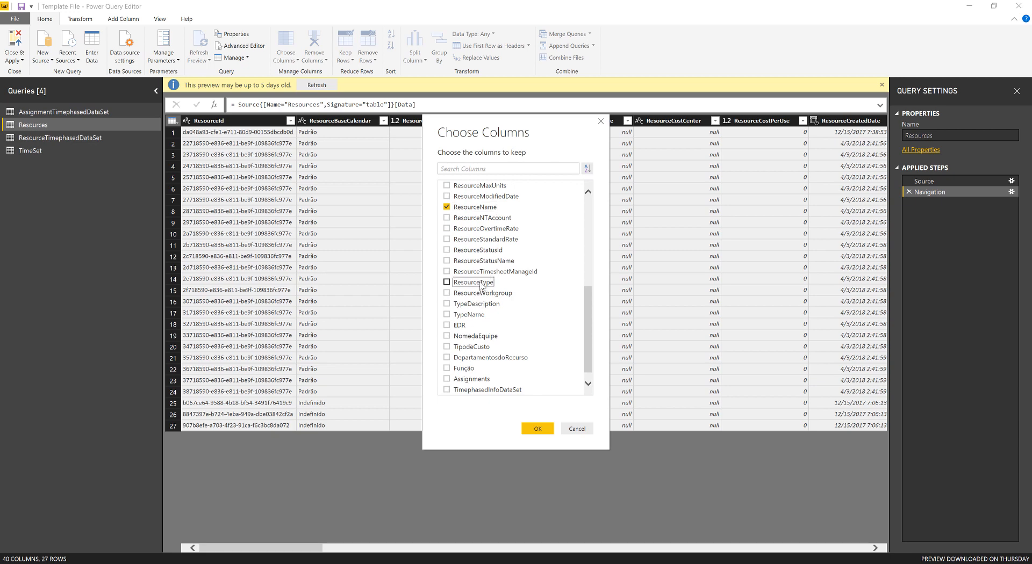
scroll(486, 333, "down", 1)
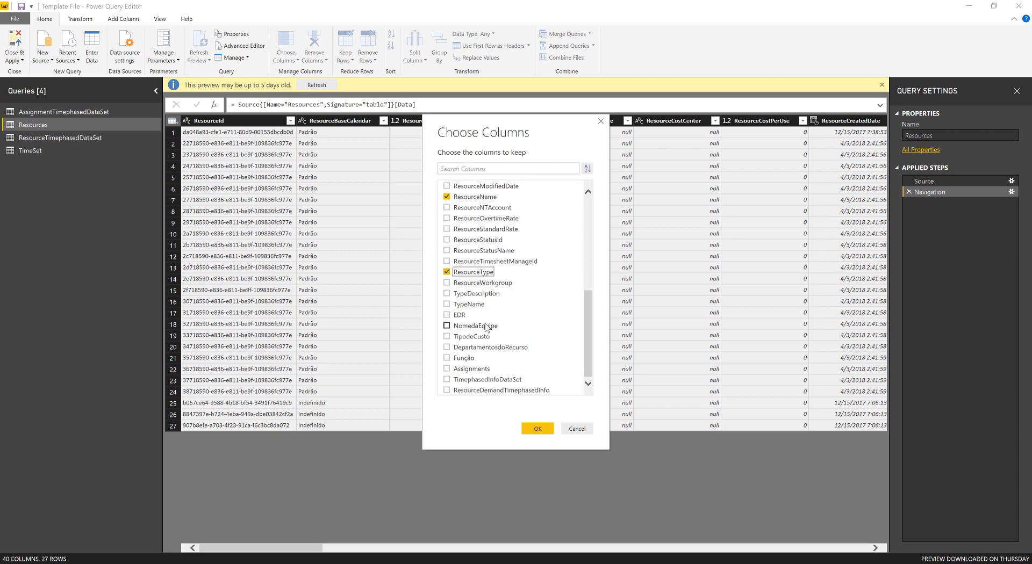
left_click(478, 348)
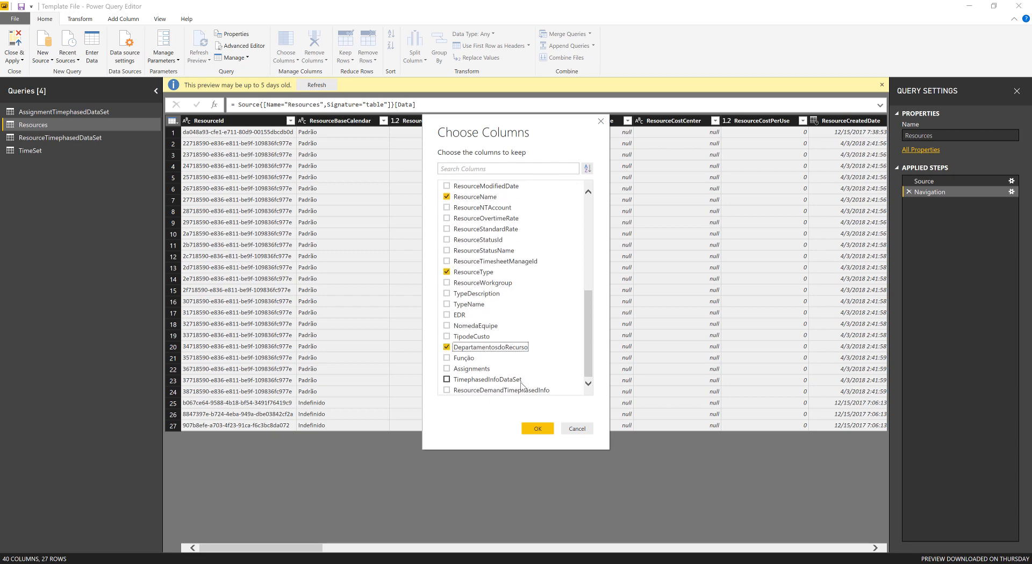
left_click(447, 358)
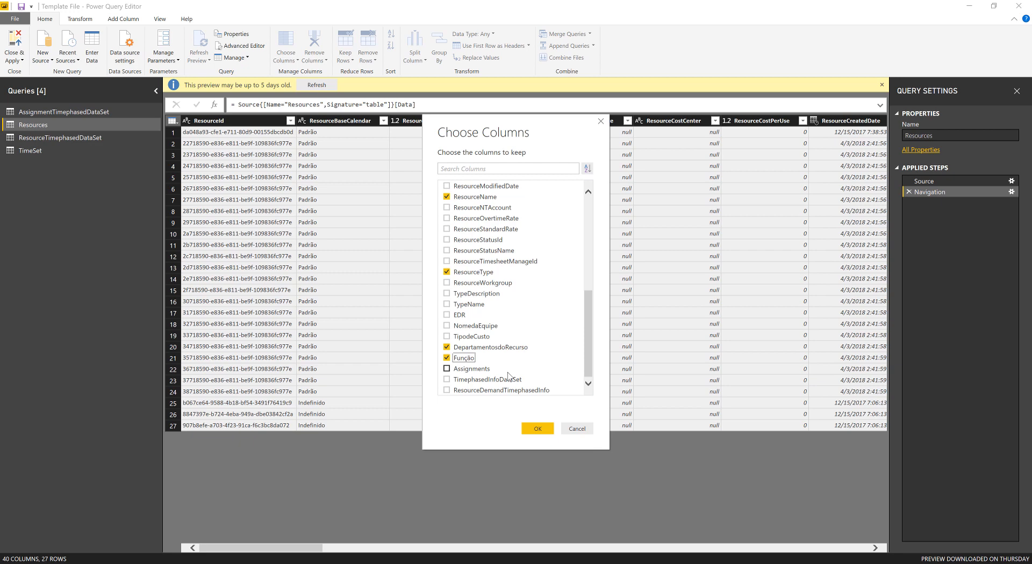
left_click(475, 326)
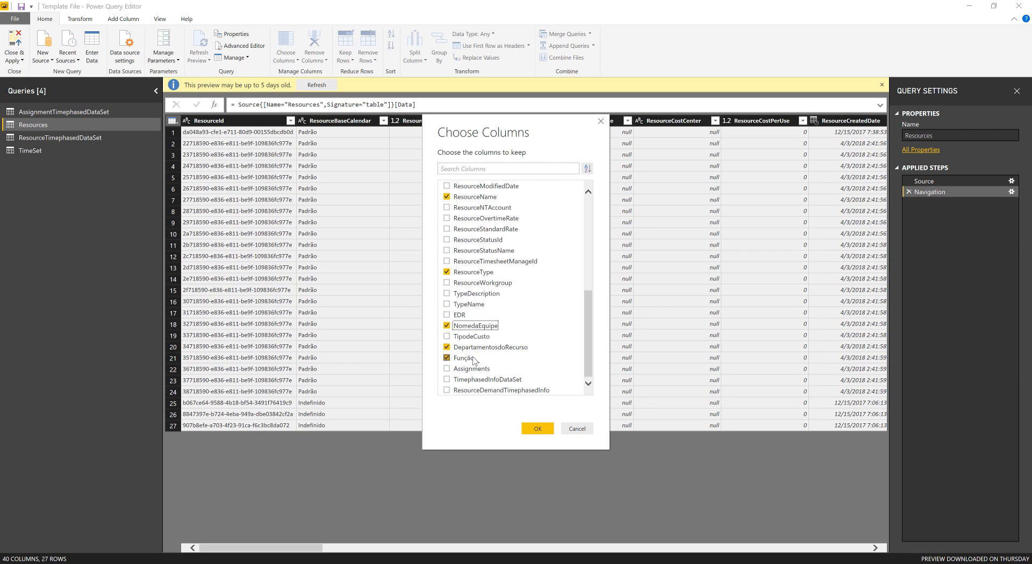
left_click(537, 429)
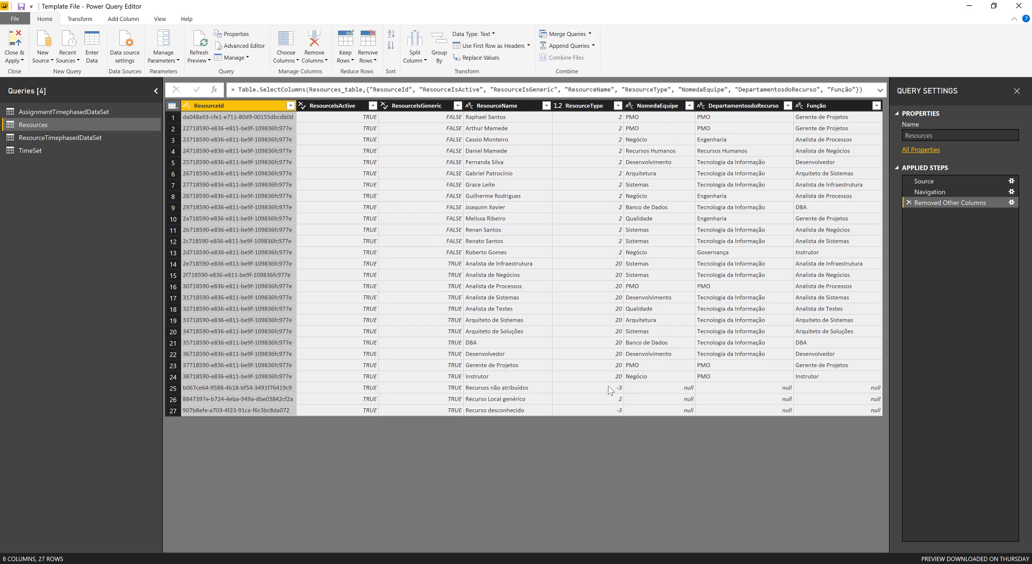
Filter the ResourceType column of the Resources query to exclude the value -3
left_click(617, 106)
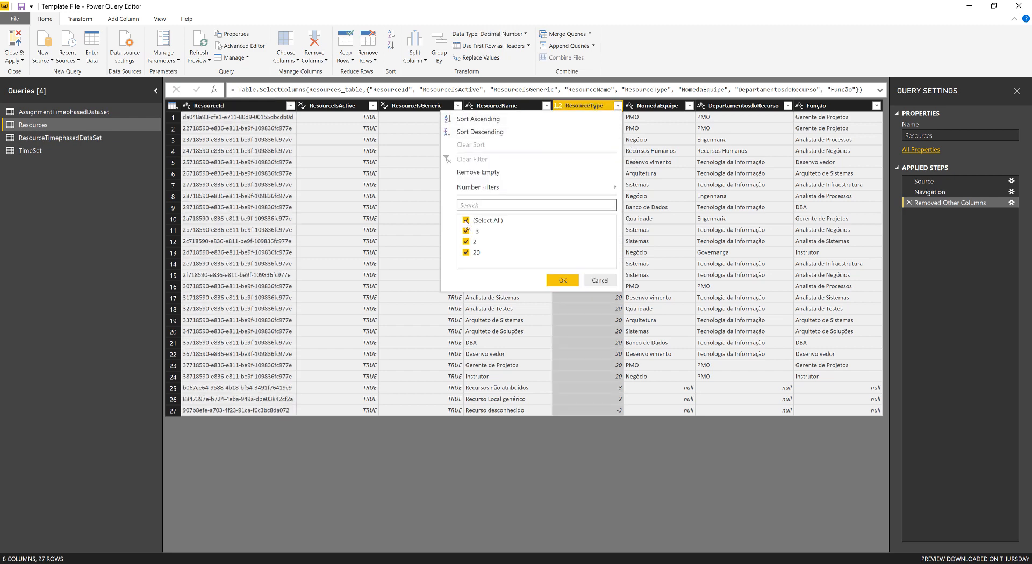
left_click(466, 231)
left_click(563, 278)
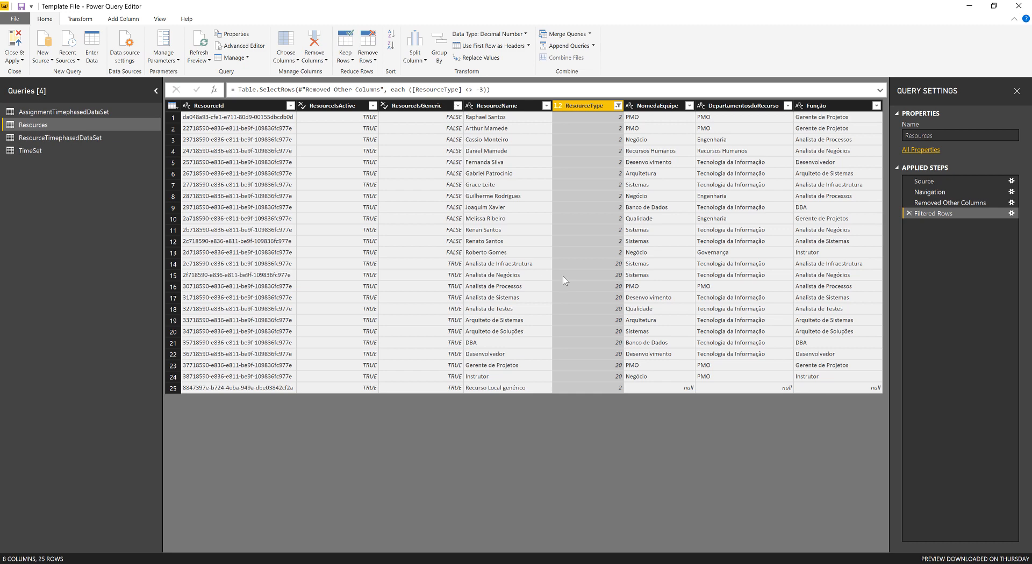
Reduce the ResourceTimephasedDataSet query to the ResourceId, TimeByDay and Capacity columns
left_click(69, 138)
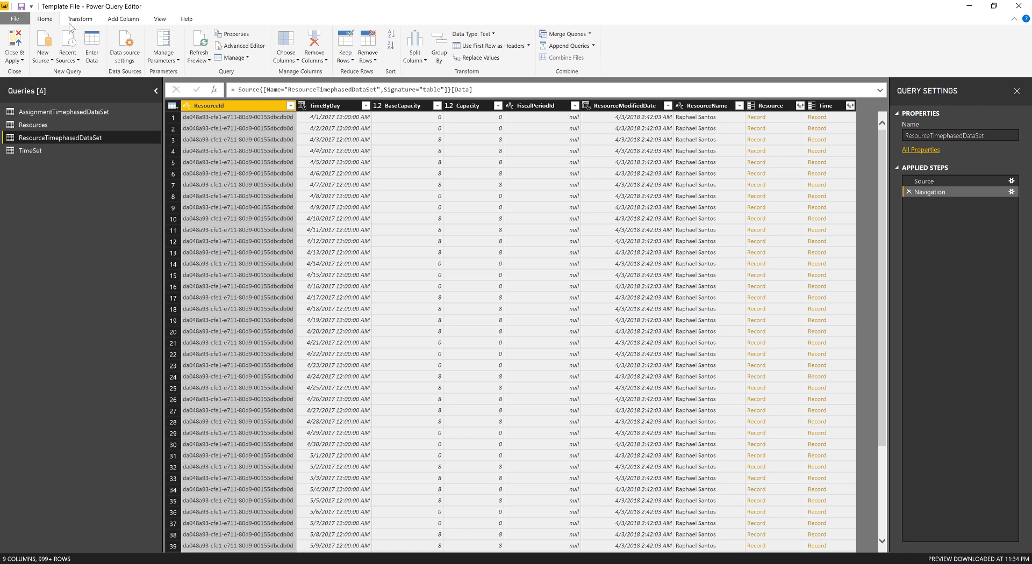
left_click(170, 106)
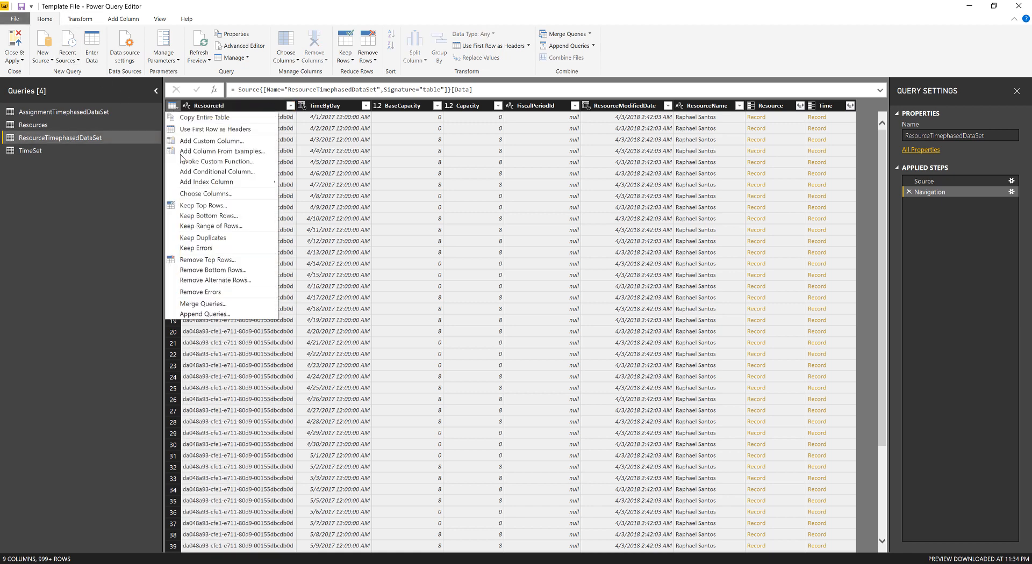
left_click(193, 197)
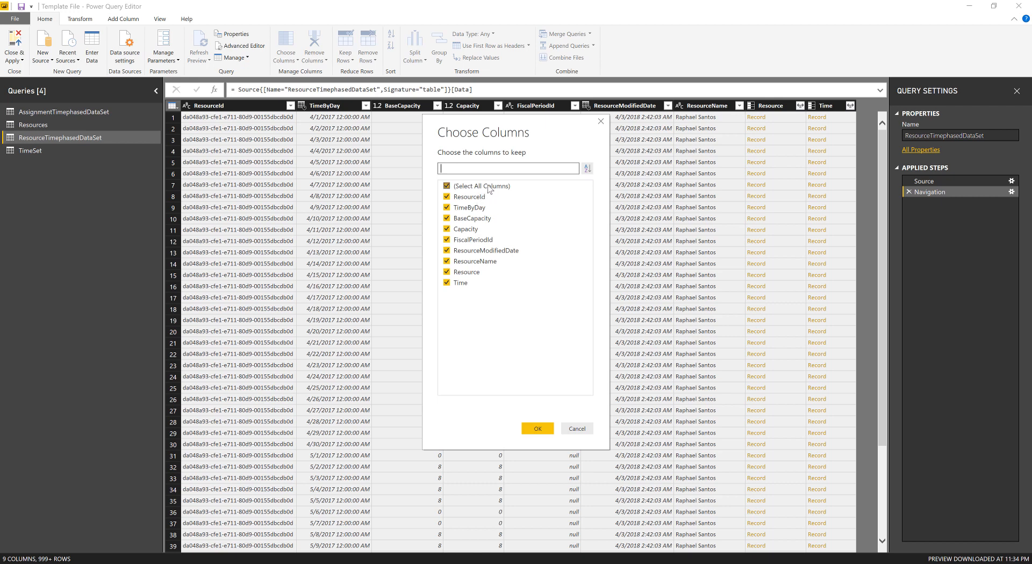
left_click(447, 186)
left_click(475, 198)
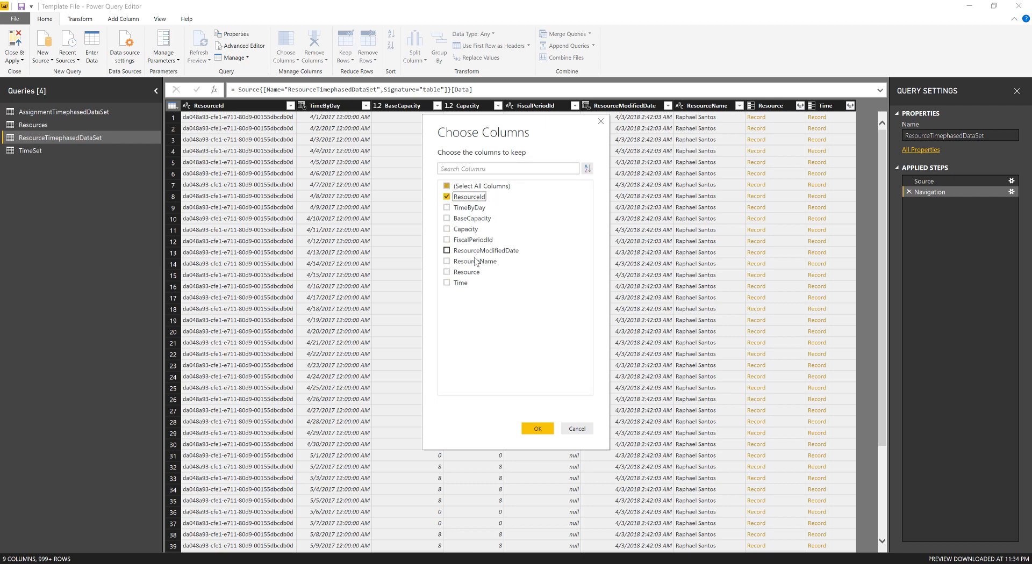
left_click(475, 208)
left_click(475, 230)
left_click(538, 429)
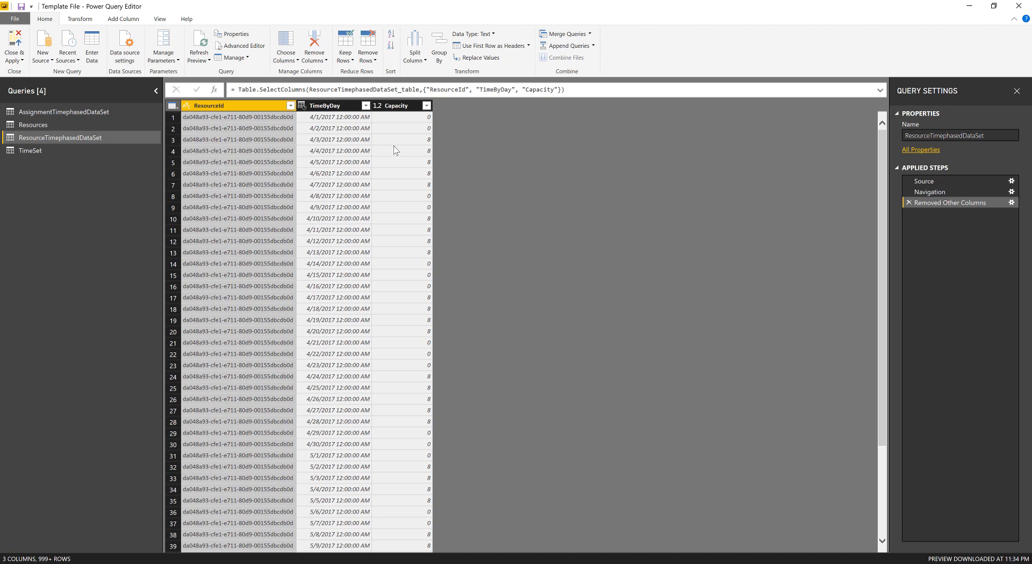
Reduce the TimeSet query to the TimeByDay column only
left_click(34, 153)
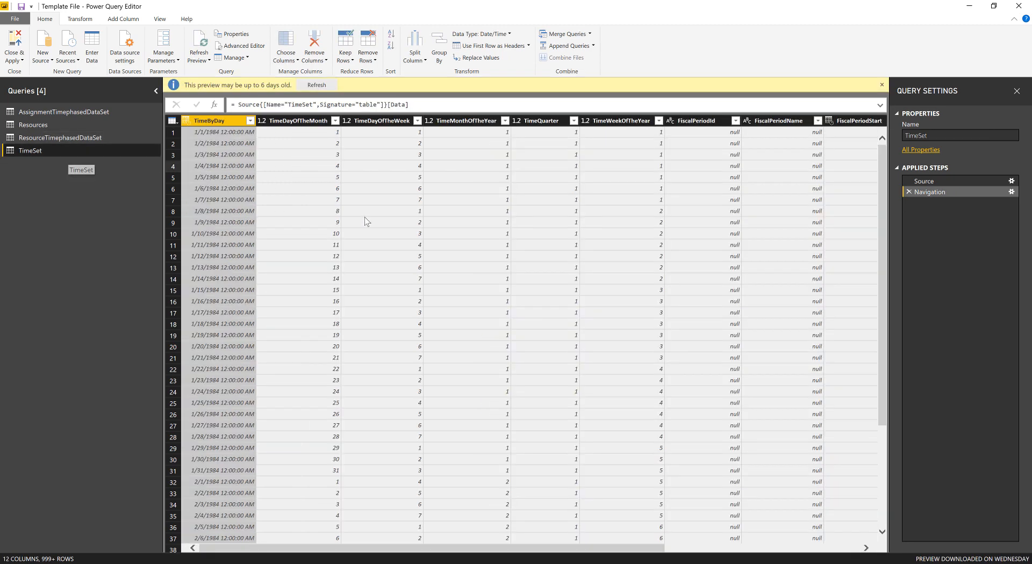
left_click(173, 121)
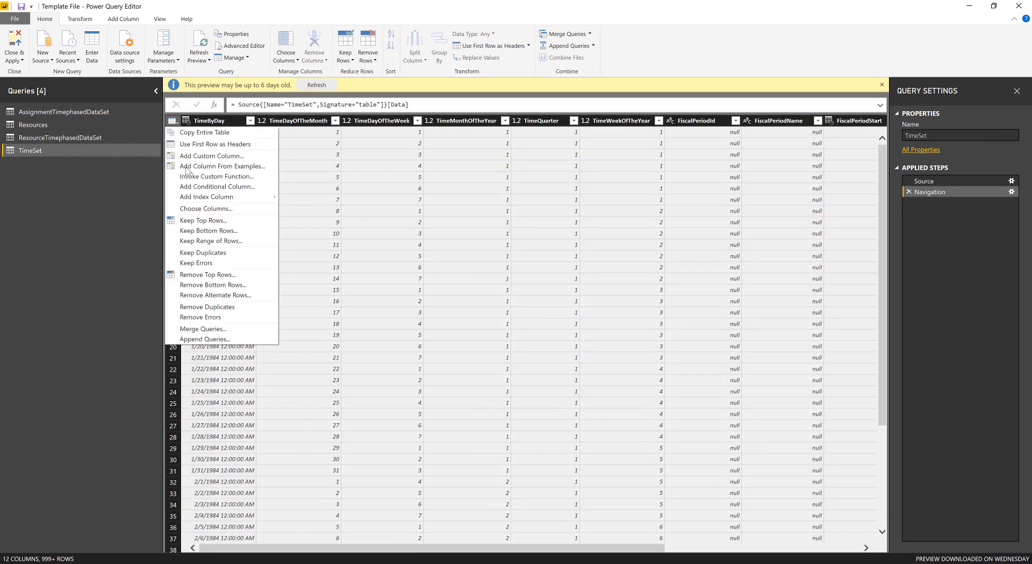
left_click(204, 209)
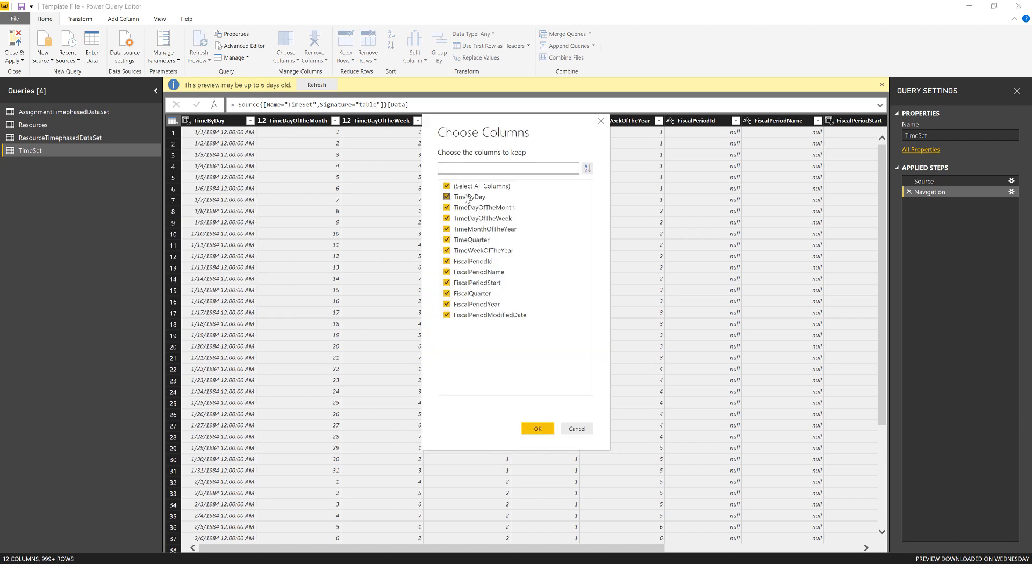
left_click(481, 187)
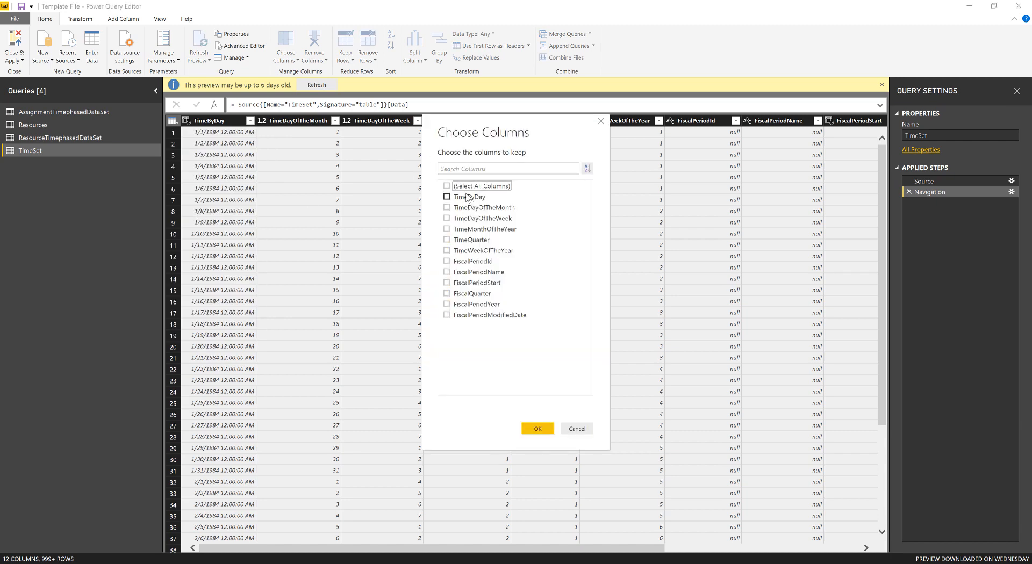
left_click(467, 198)
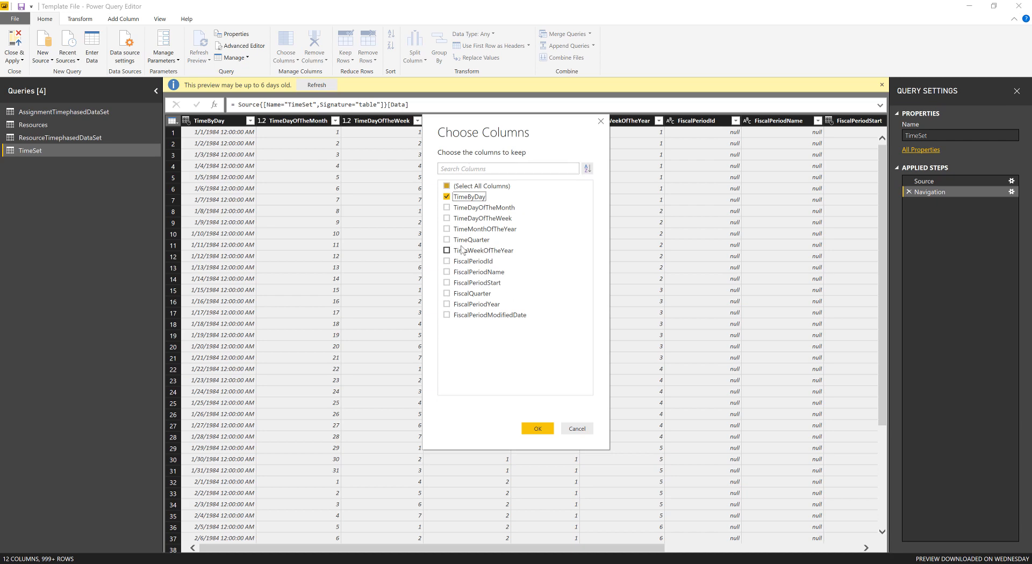
left_click(535, 429)
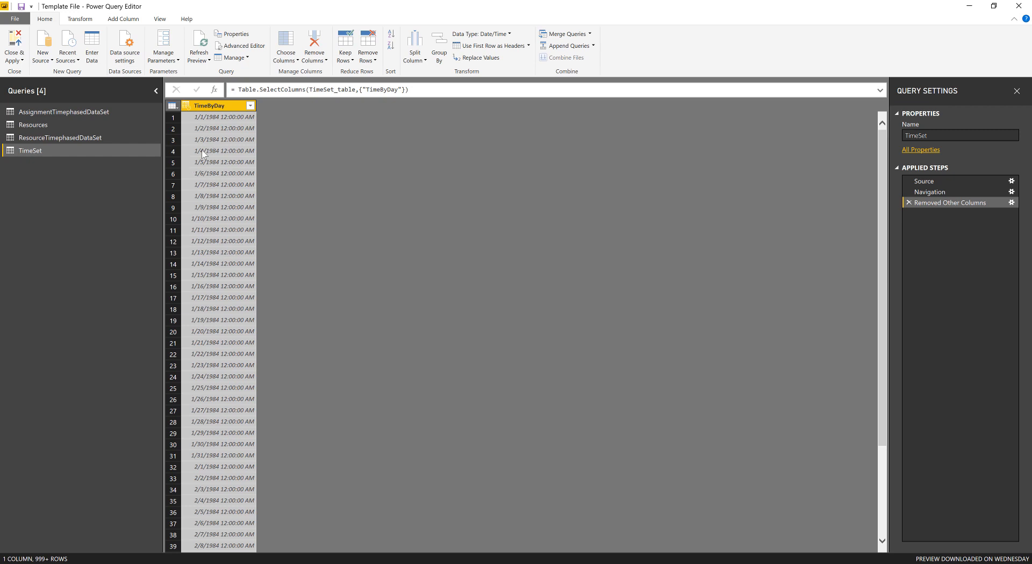
Compare the TimeByDay columns of the AssignmentTimephasedDataSet, ResourceTimephasedDataSet and TimeSet queries
left_click(63, 112)
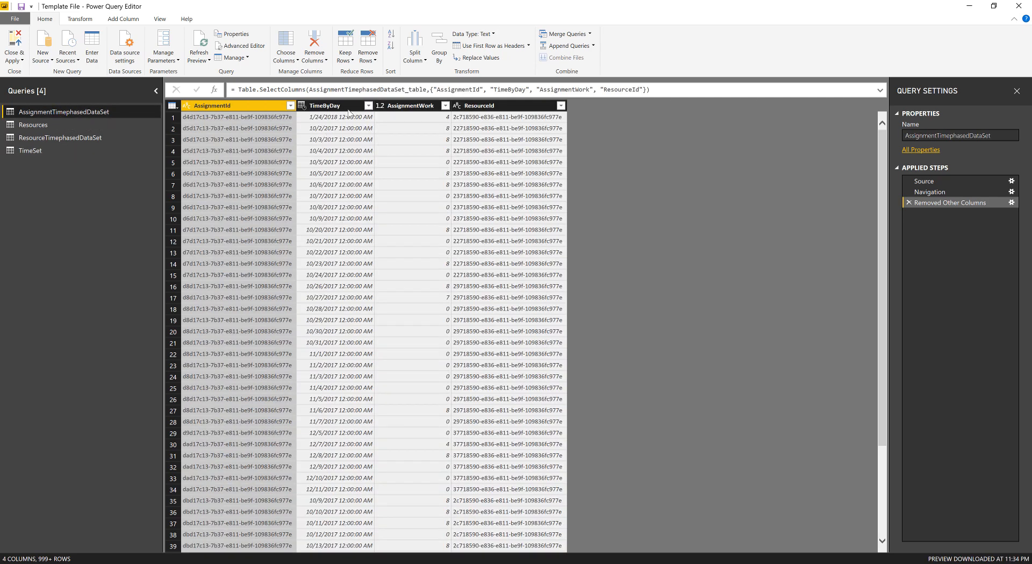
left_click(338, 109)
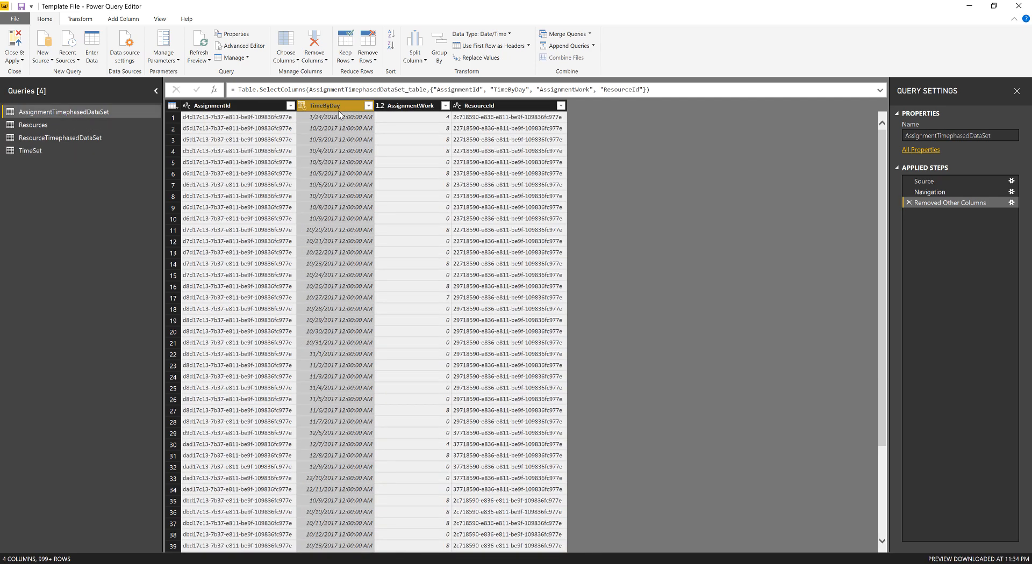
left_click(64, 139)
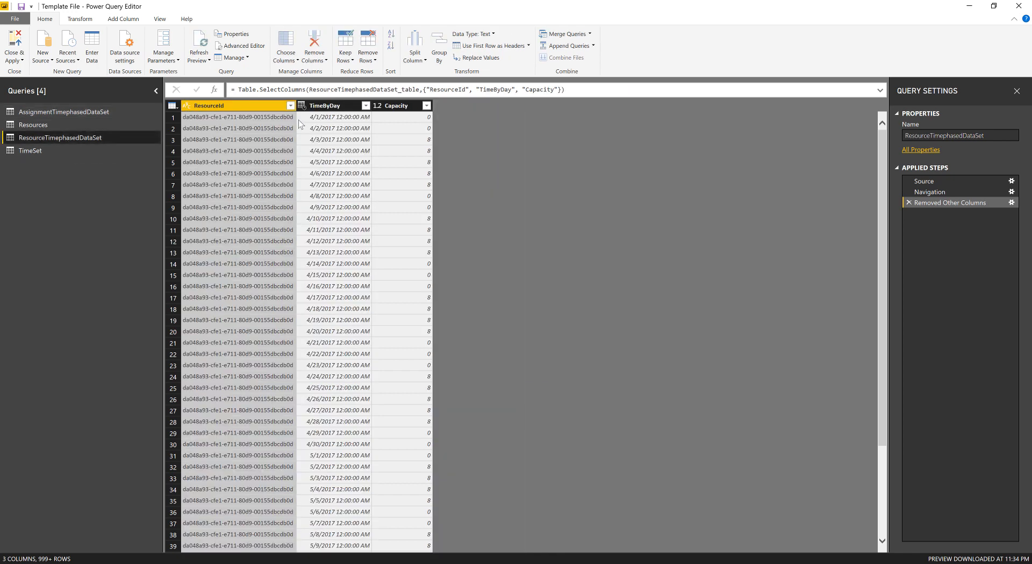
left_click(312, 106)
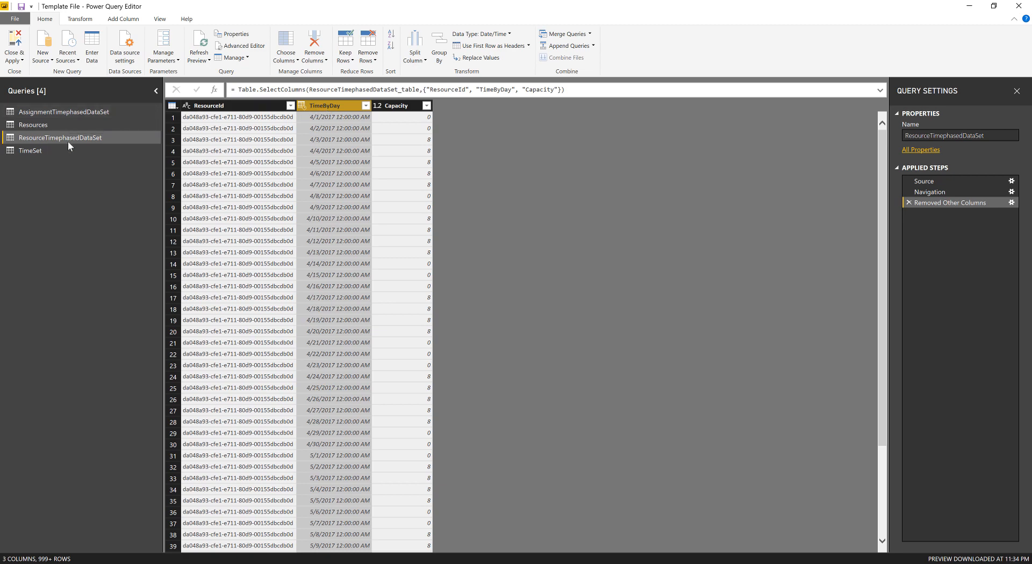
left_click(81, 112)
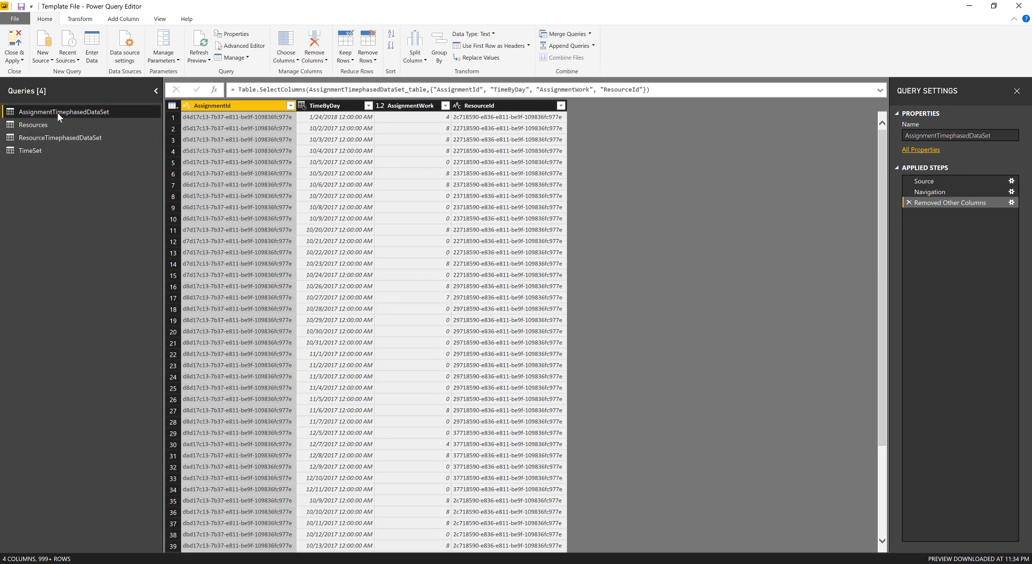
left_click(43, 156)
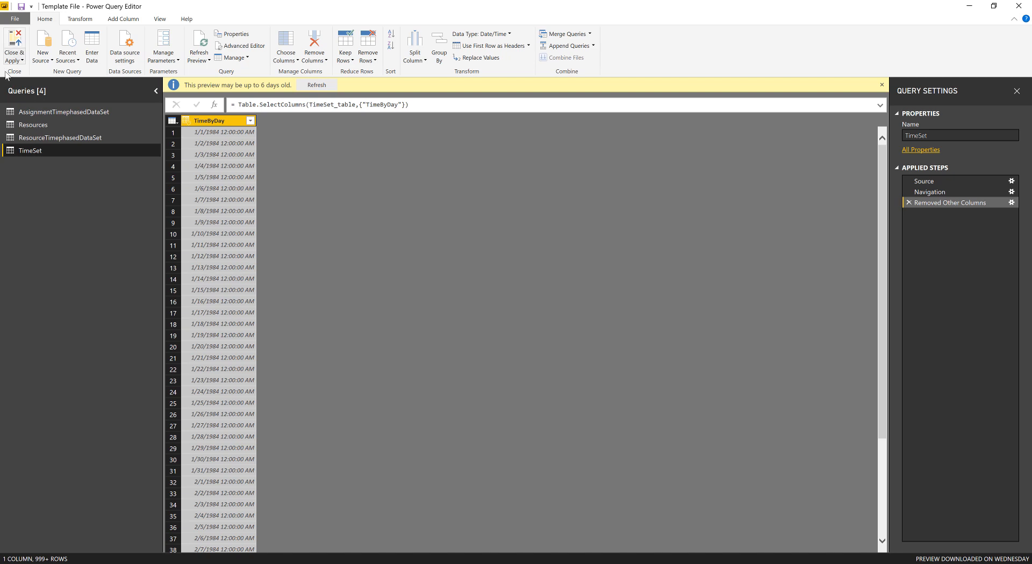
Apply the query changes, then reposition AssignmentTimephasedDataSet and Resources in the relationship diagram and enlarge Resources to fit all its fields
left_click(14, 47)
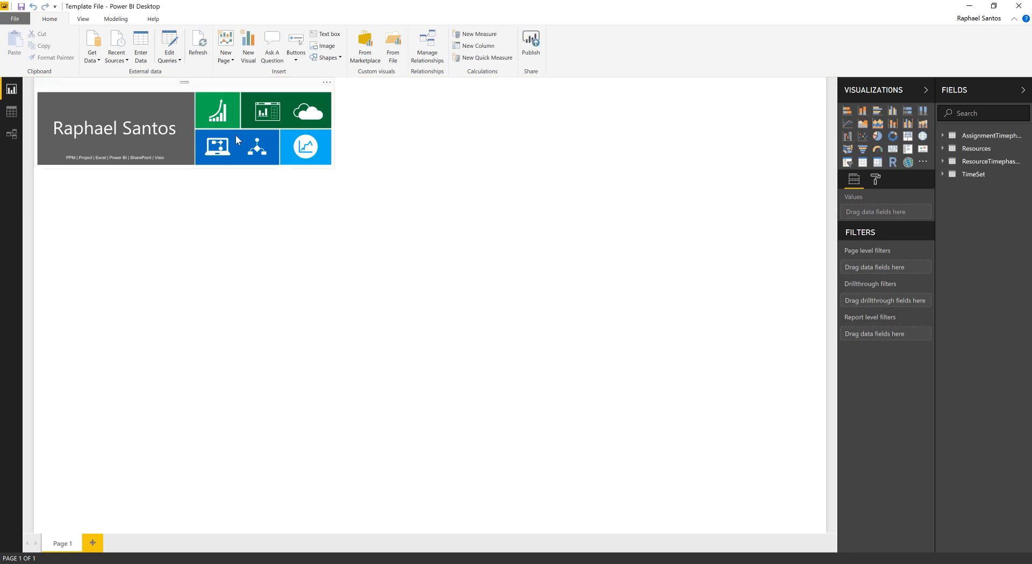
left_click(10, 138)
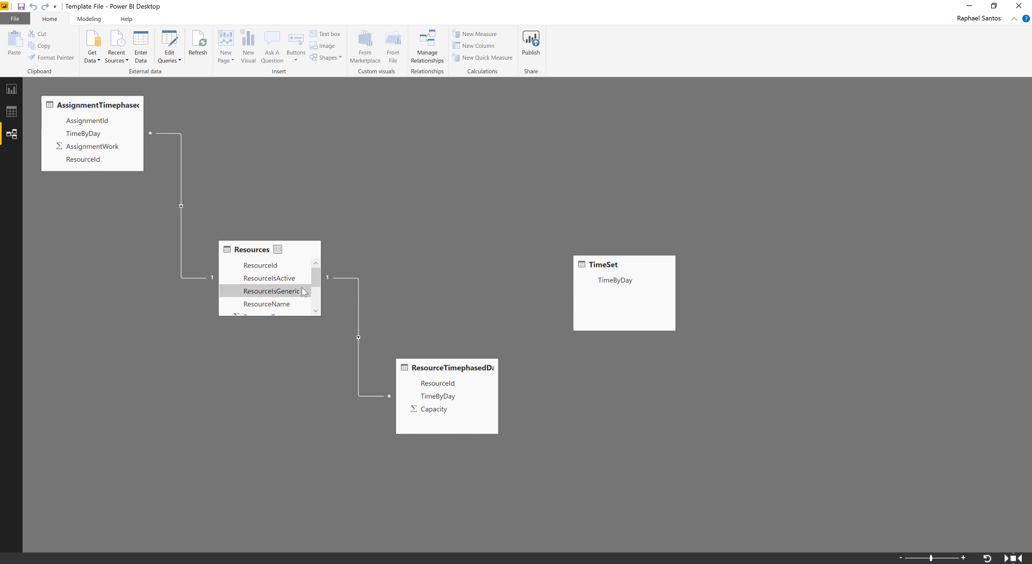
left_click_drag(79, 105, 450, 116)
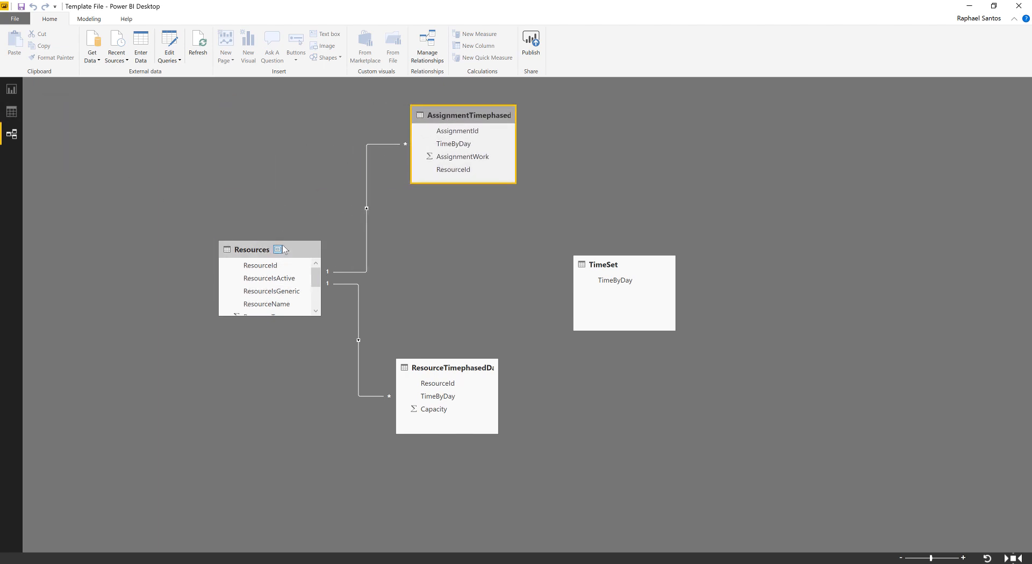
left_click_drag(290, 248, 289, 198)
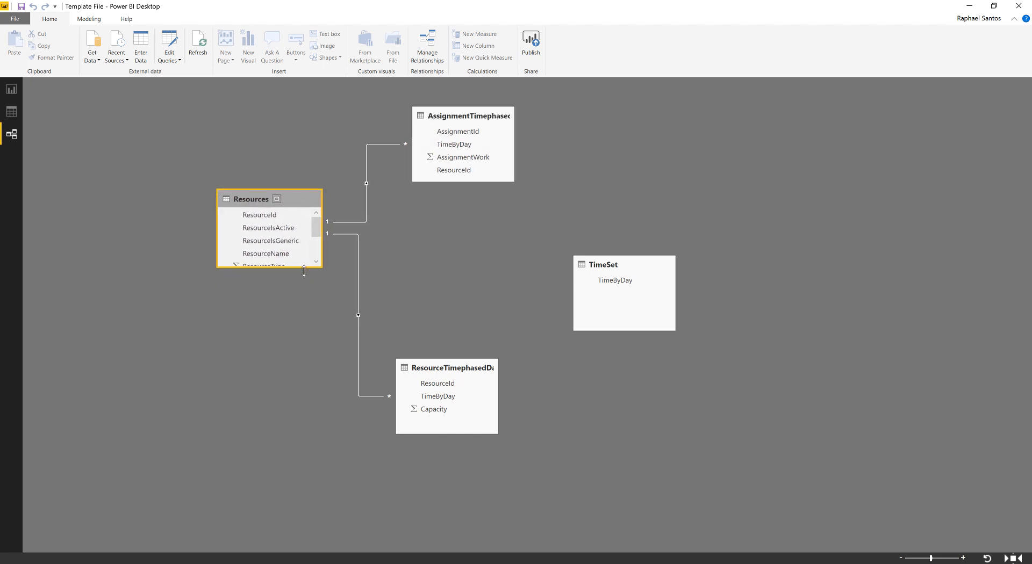
left_click_drag(304, 267, 304, 316)
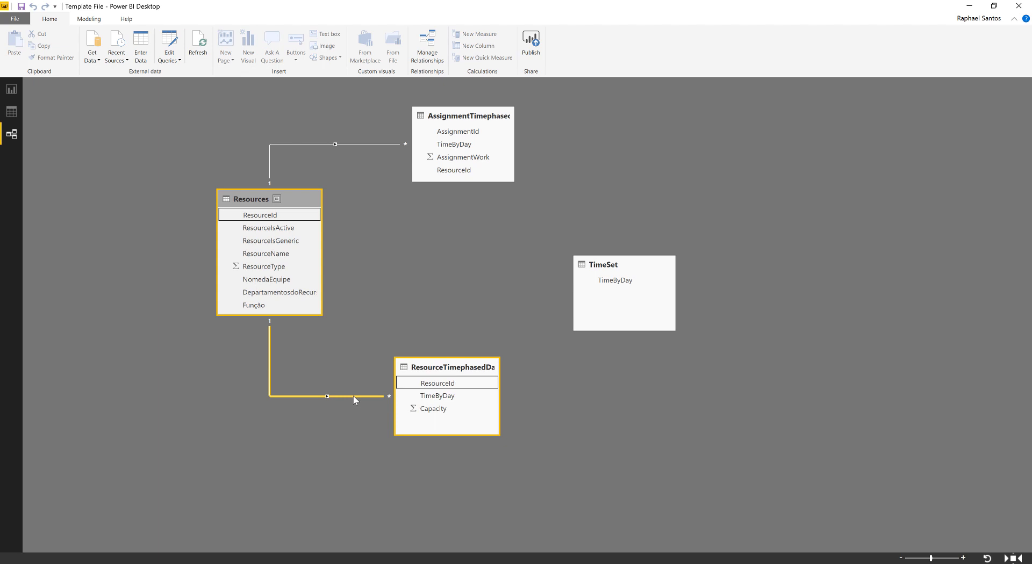
Move ResourceTimephasedDataSet under AssignmentTimephasedDataSet in the diagram and make both tables taller
left_click_drag(457, 372, 483, 354)
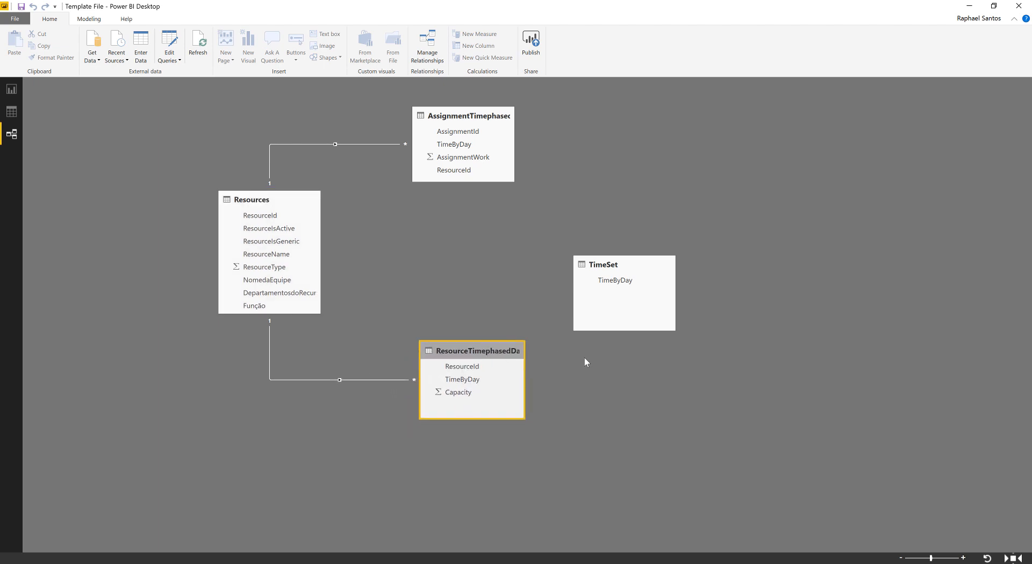
left_click_drag(491, 186, 492, 213)
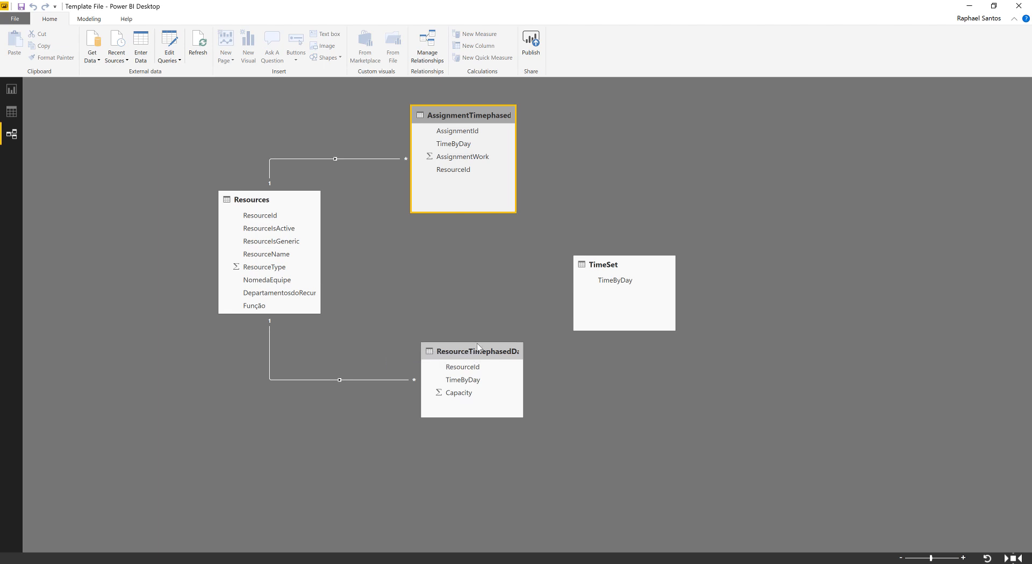
left_click_drag(477, 342, 478, 310)
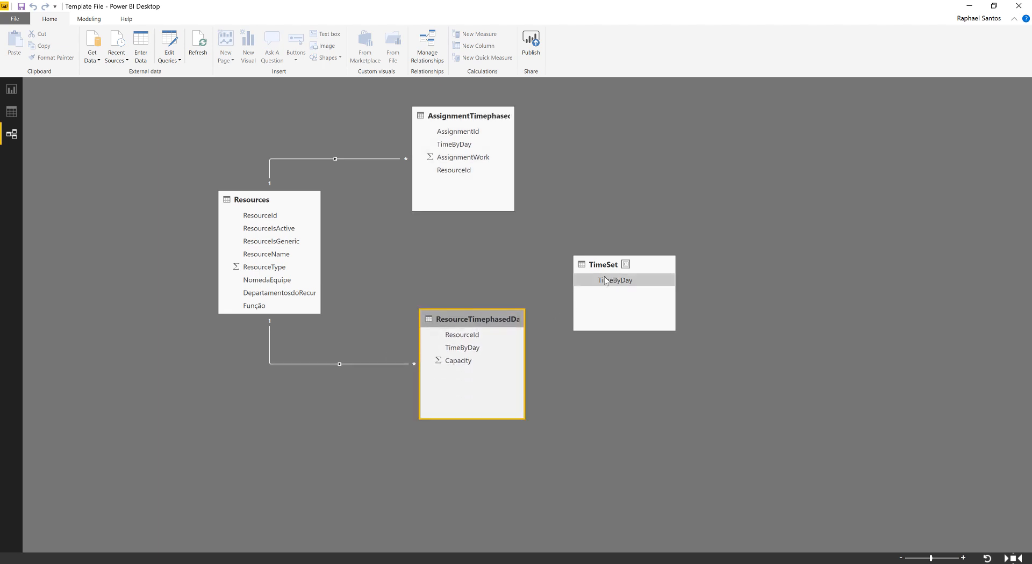
Relate TimeSet's TimeByDay to TimeByDay in AssignmentTimephasedDataSet and ResourceTimephasedDataSet, and shift ResourceTimephasedDataSet slightly down
left_click_drag(618, 280, 615, 283)
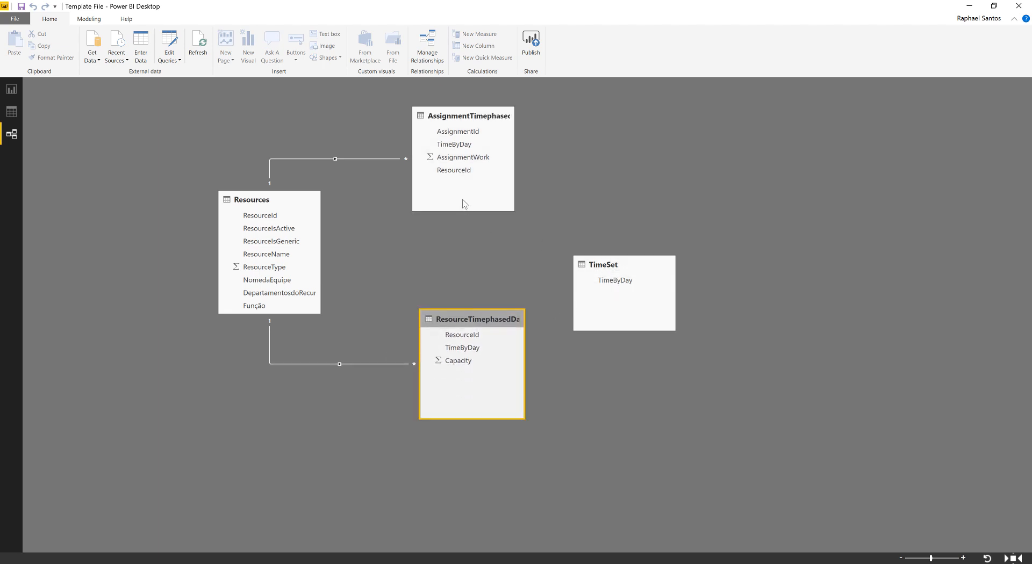
left_click_drag(460, 149, 470, 355)
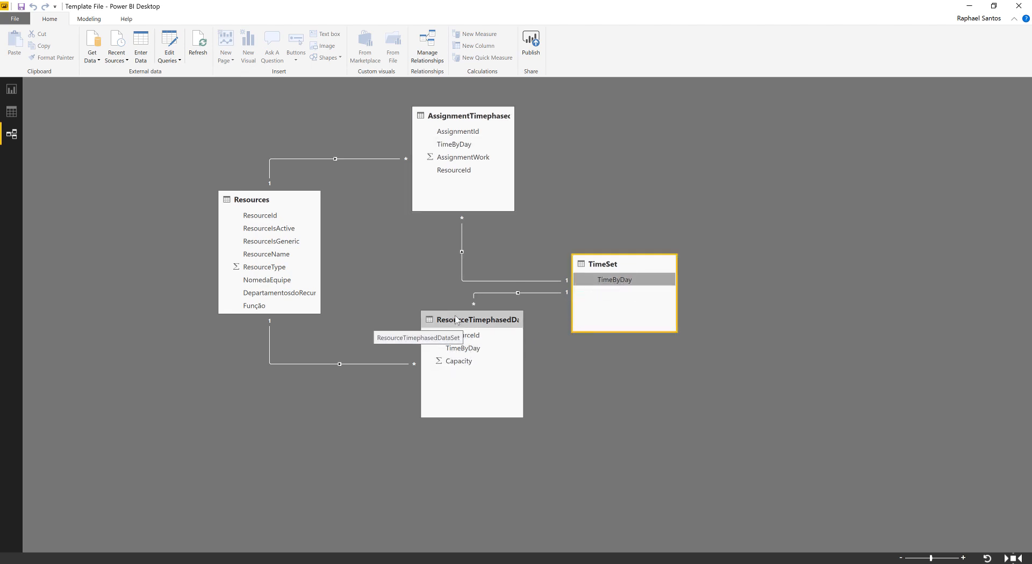
left_click_drag(455, 320, 448, 332)
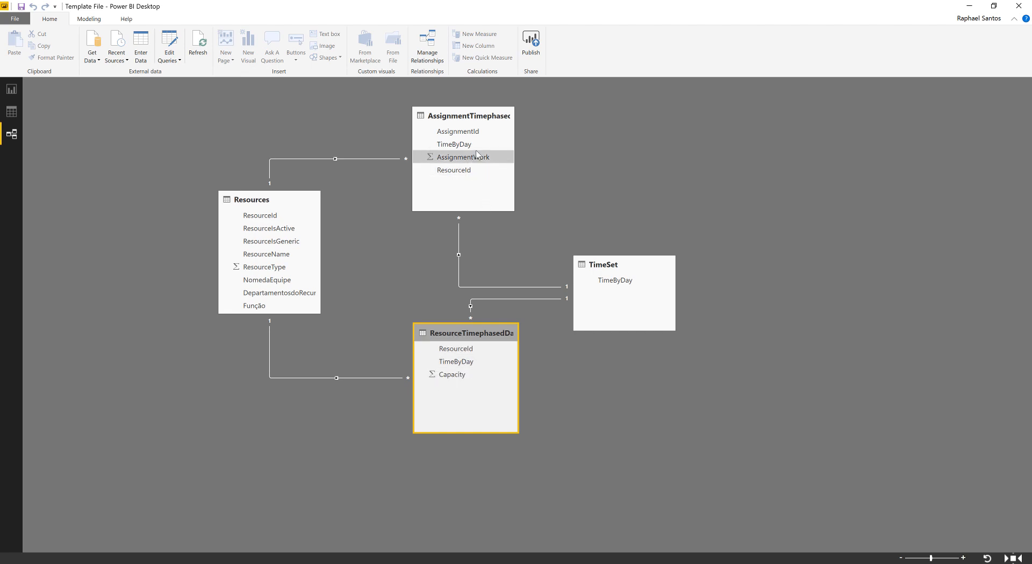
Add a visual of TimeSet's TimeByDay to the report page, keeping only the Year and Month levels of its hierarchy
left_click(14, 94)
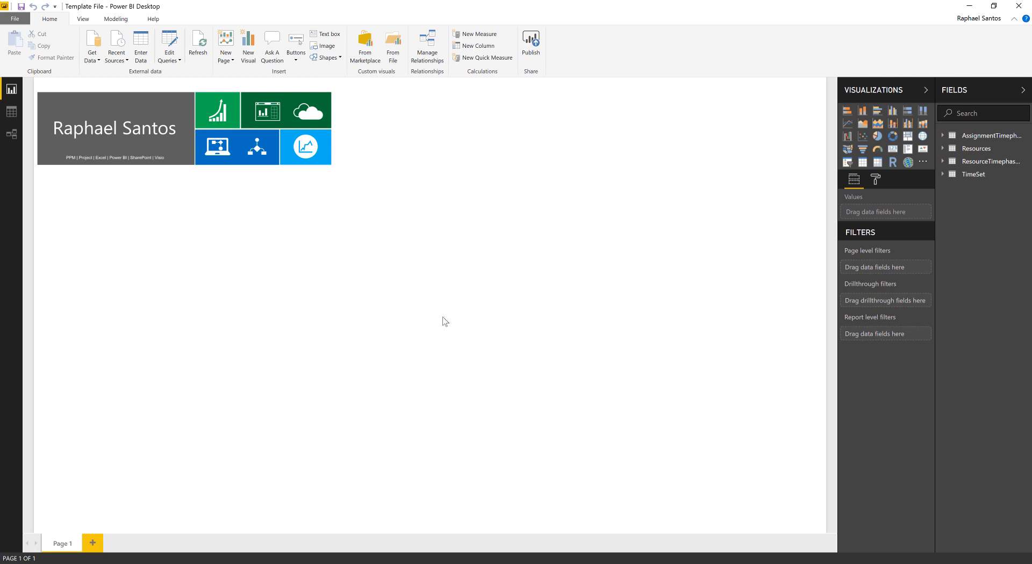
left_click(942, 174)
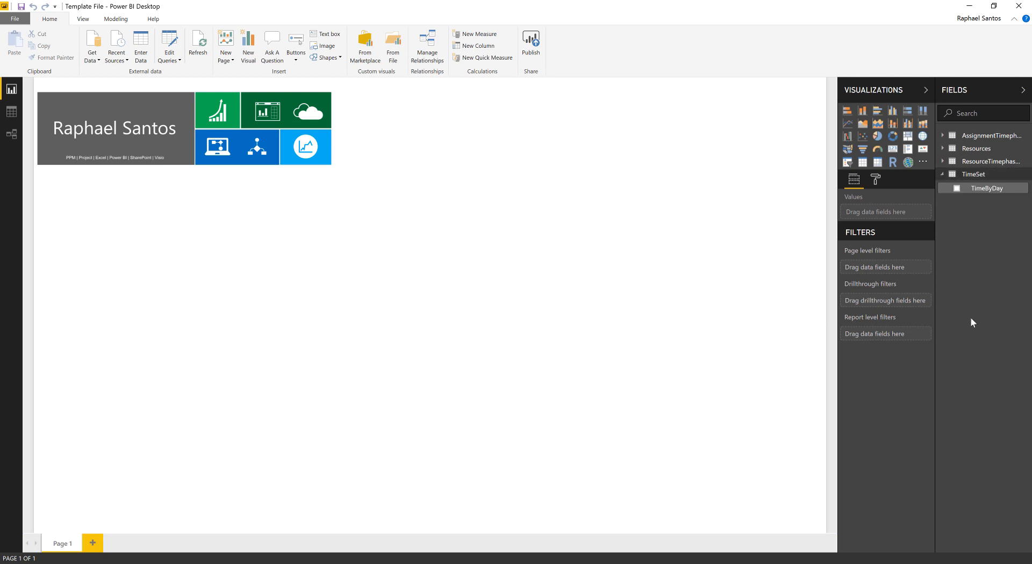
left_click(957, 188)
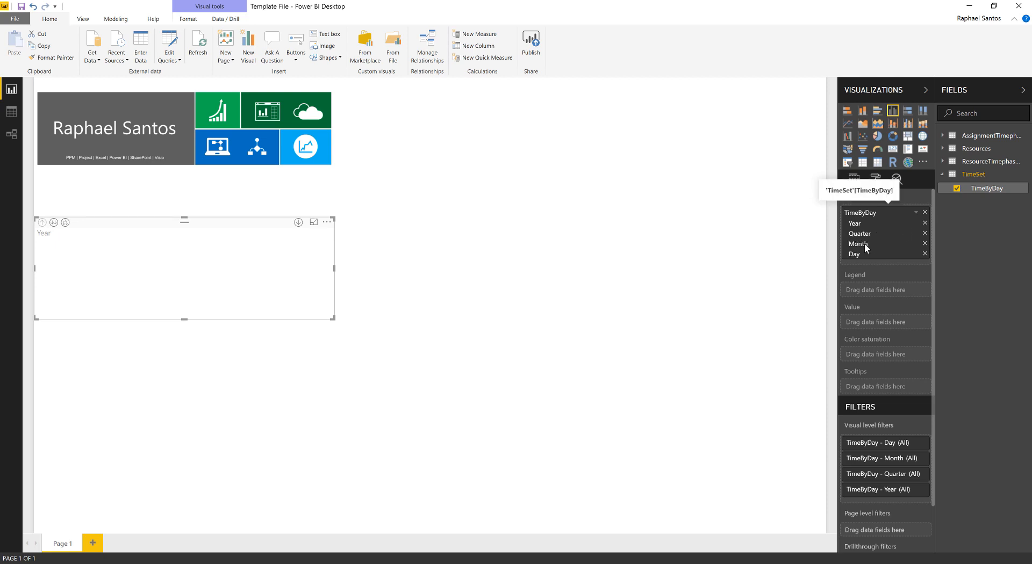
left_click(924, 253)
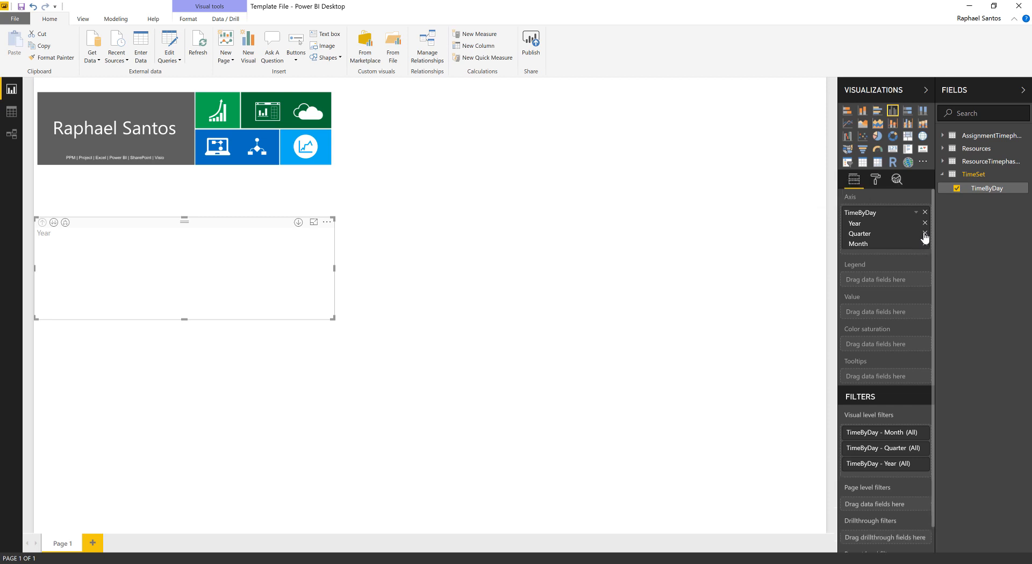
left_click(924, 234)
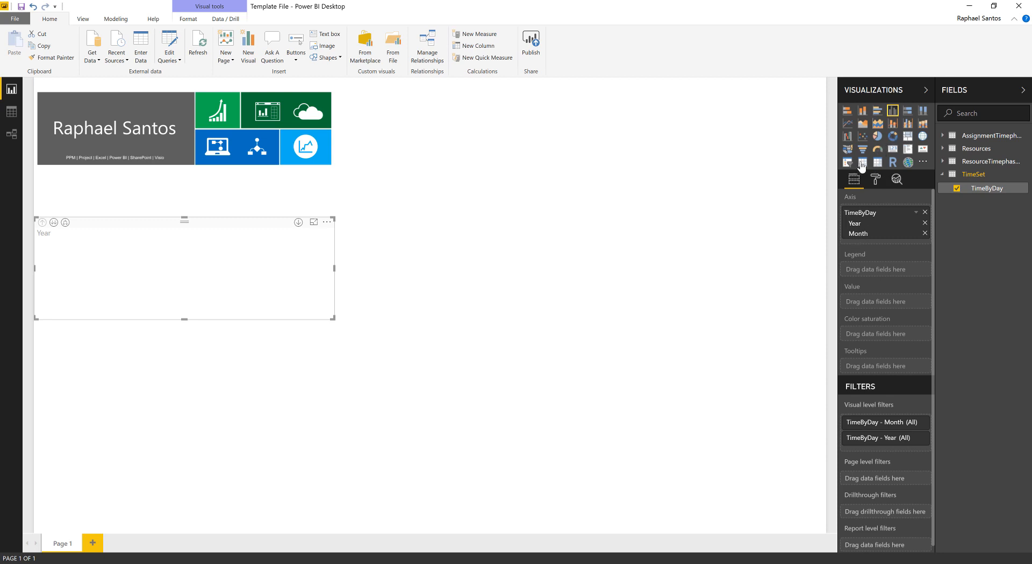
Convert the TimeByDay visual to a taller matrix and place TimeByDay in its columns
left_click(862, 162)
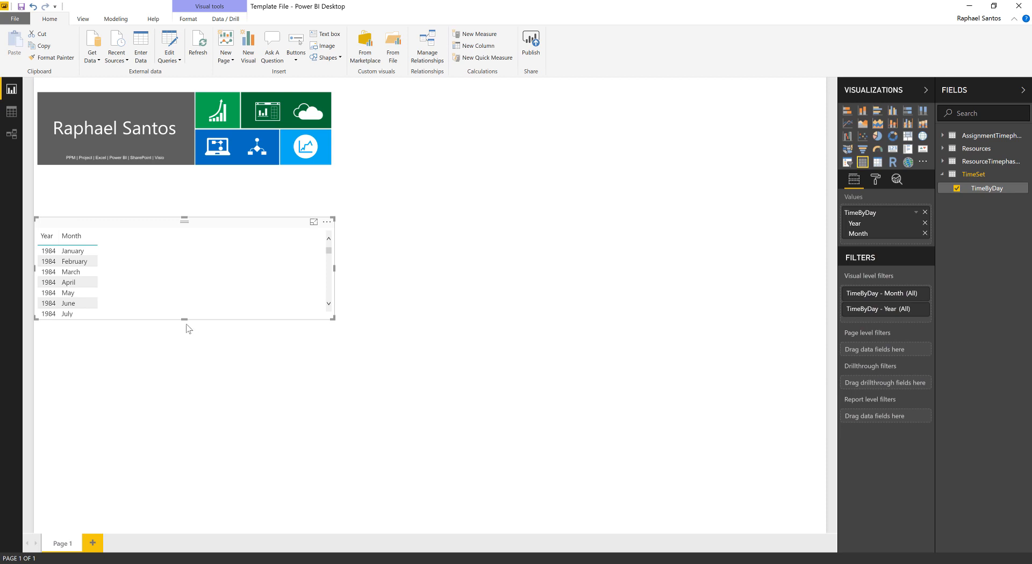
left_click_drag(184, 321, 190, 430)
left_click(876, 162)
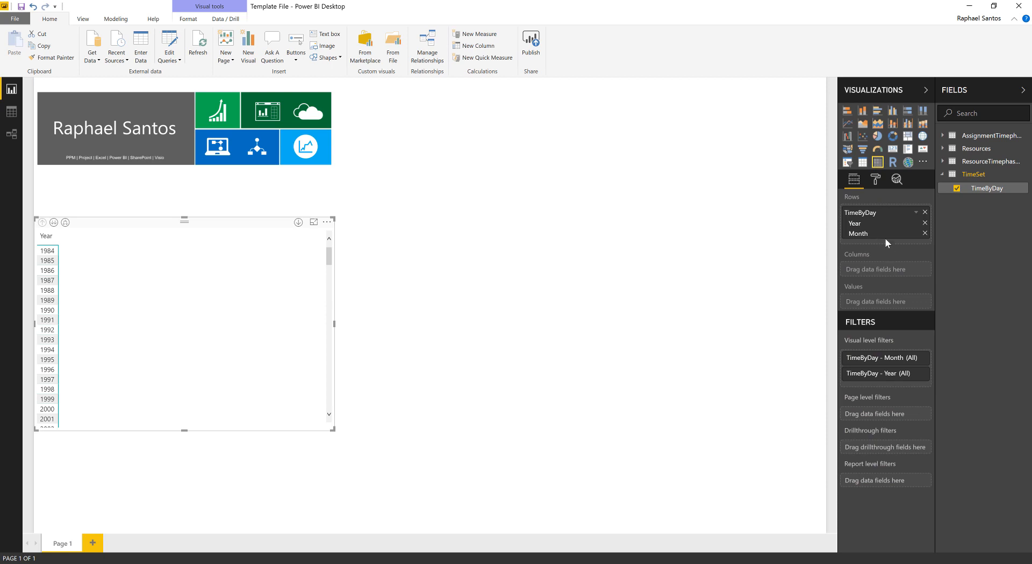
left_click_drag(879, 213, 879, 273)
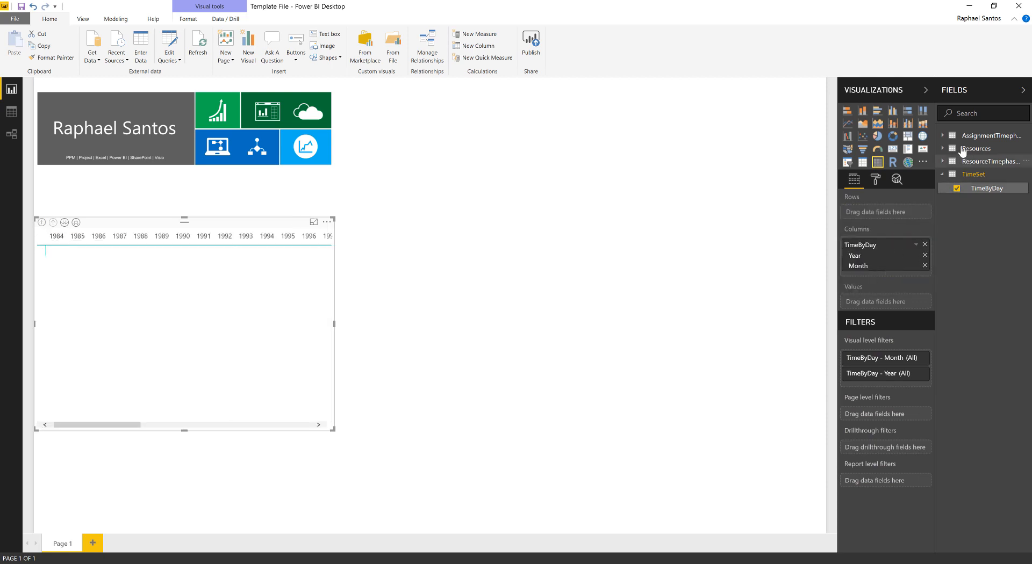
Put ResourceName from the Resources table in the matrix rows and expand the fields of AssignmentTimephasedDataSet
left_click(946, 149)
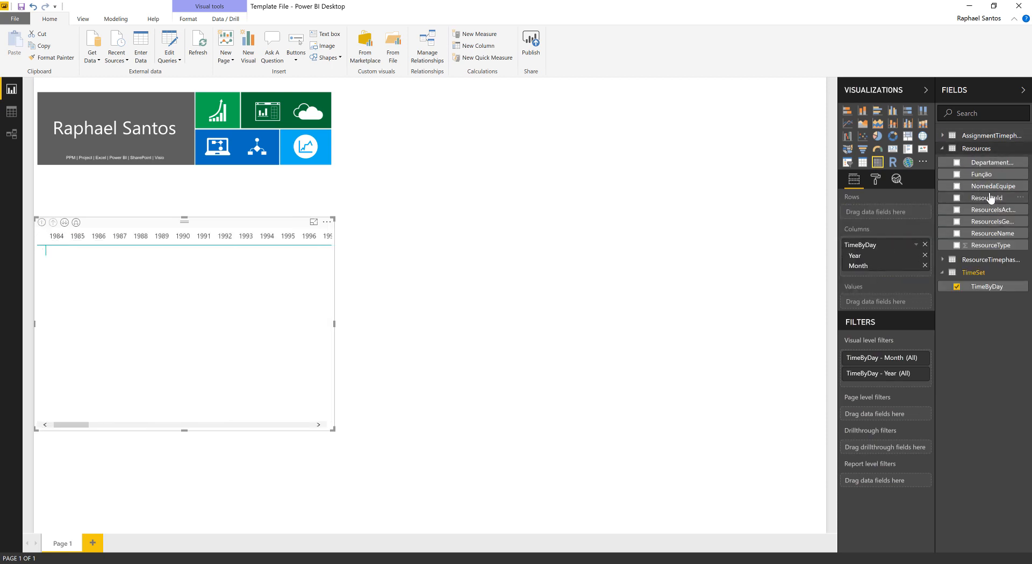
left_click_drag(994, 234, 908, 215)
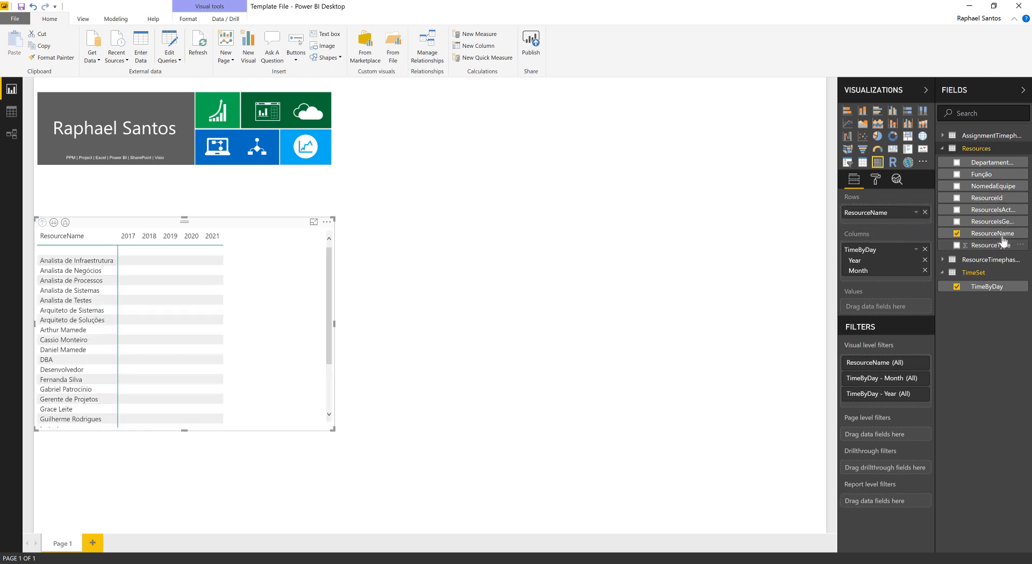
left_click(941, 148)
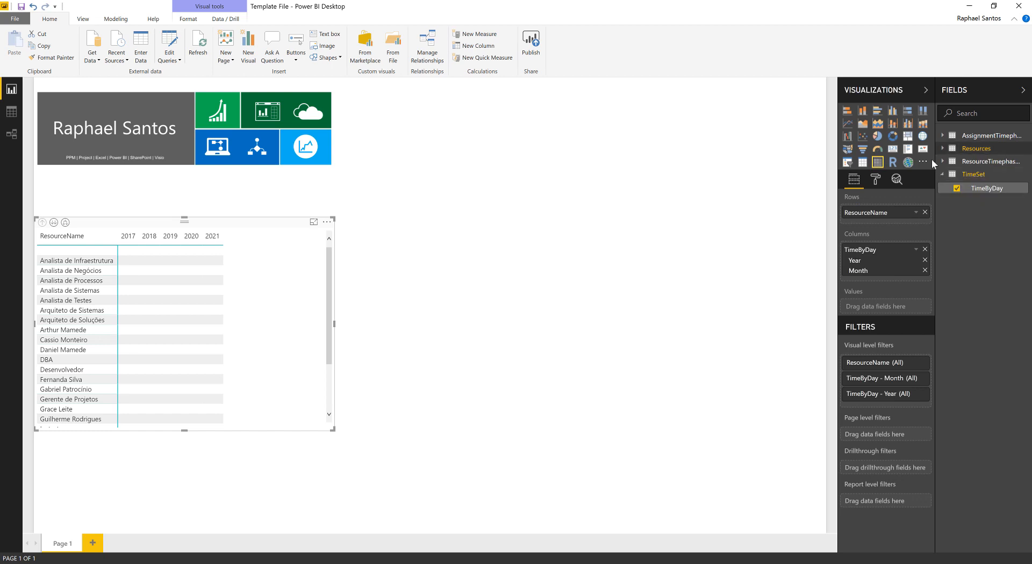
left_click(942, 136)
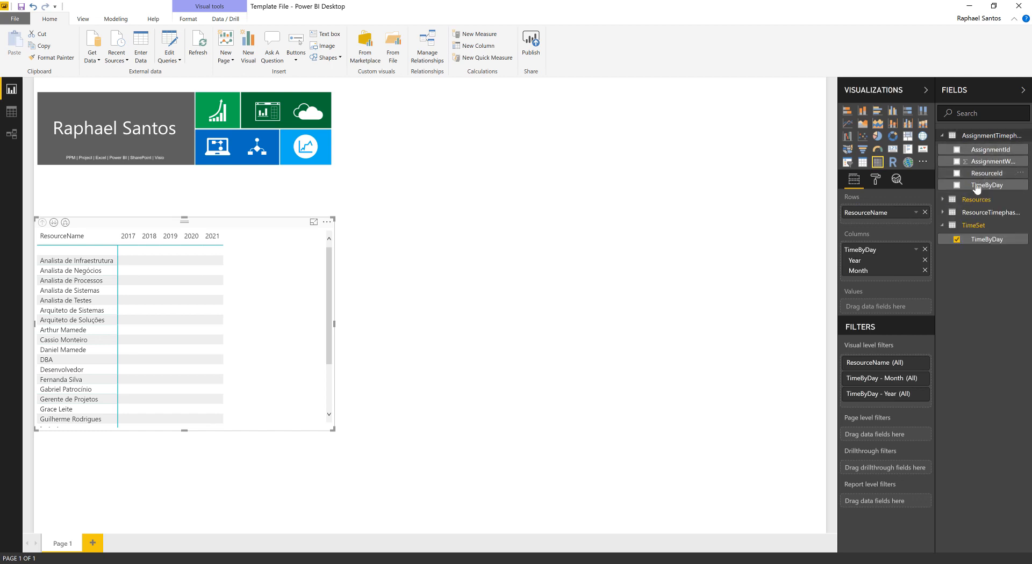
Widen the field list to show full table names and add AssignmentWork from AssignmentTimephasedDataSet to the matrix values
left_click_drag(940, 216, 906, 217)
left_click_drag(975, 167, 849, 315)
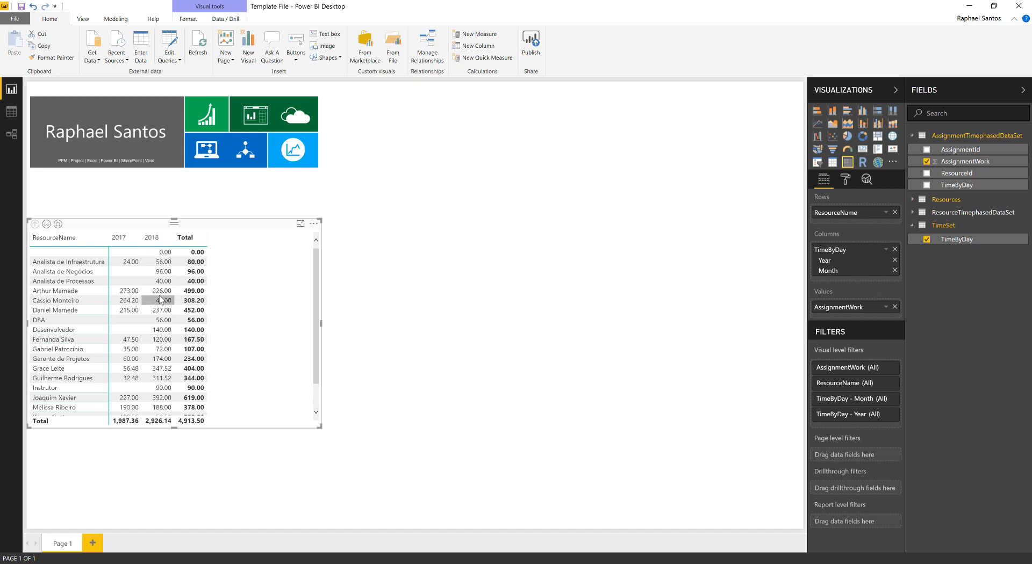
scroll(167, 295, "down", 2)
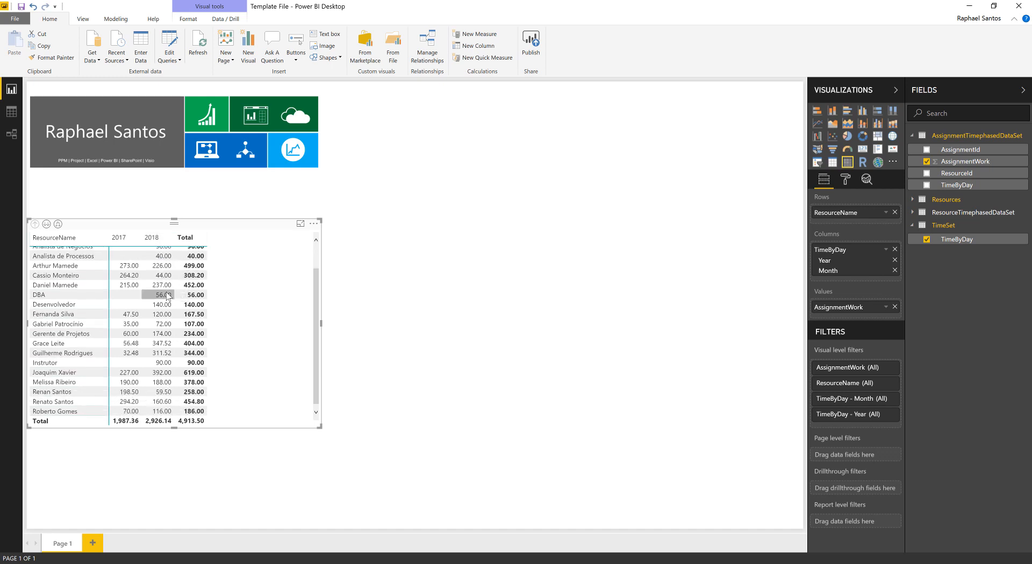
scroll(167, 295, "up", 2)
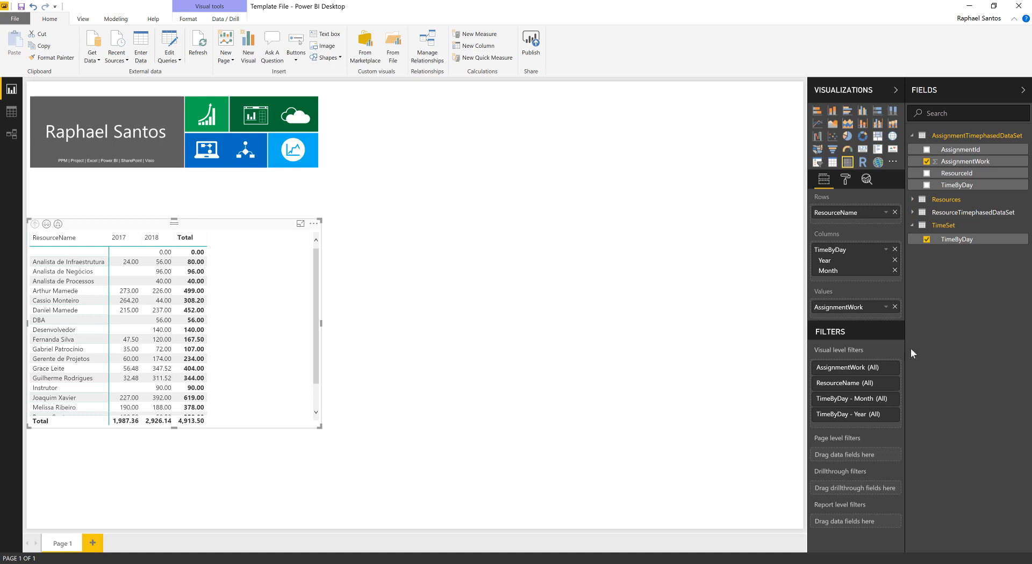
left_click_drag(906, 352, 894, 358)
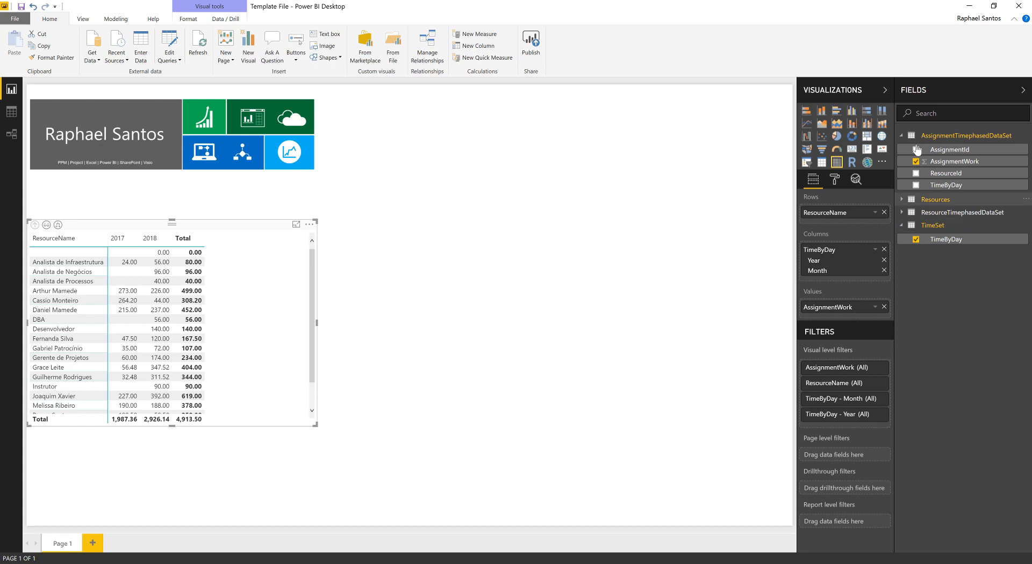
Examine the fields of AssignmentTimephasedDataSet and ResourceTimephasedDataSet, then collapse all tables in the field list
left_click(907, 137)
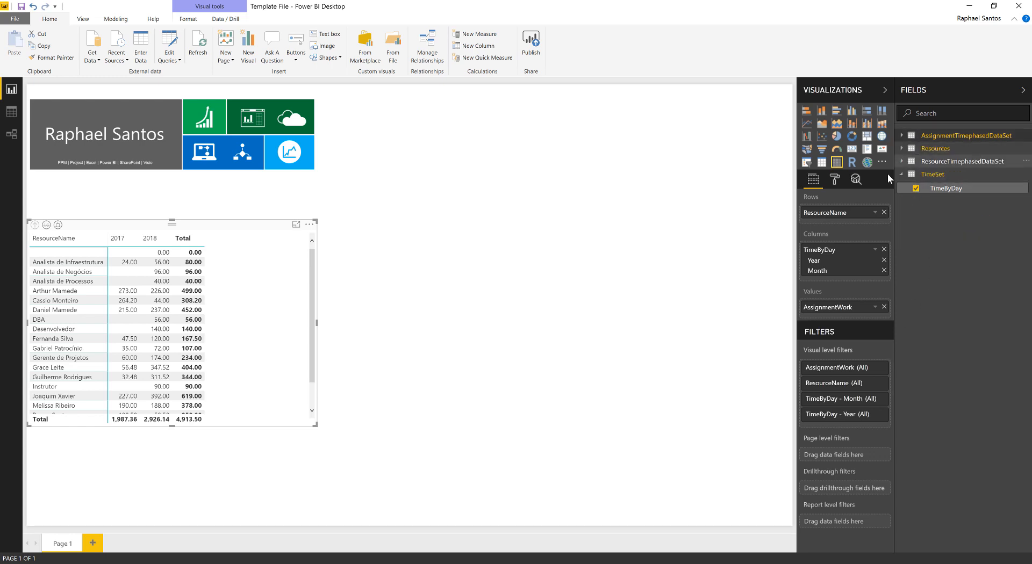
left_click(902, 175)
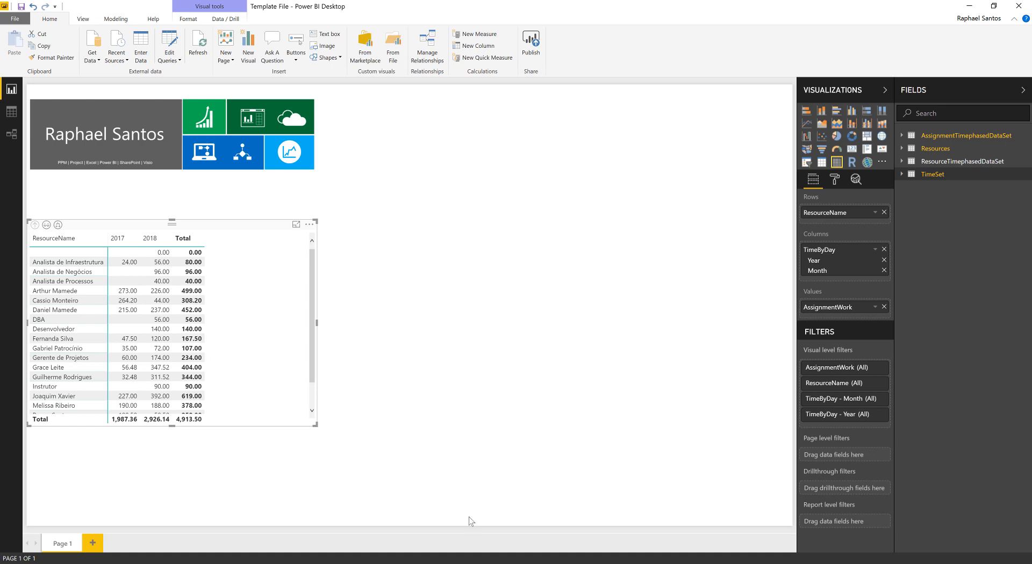
left_click(466, 563)
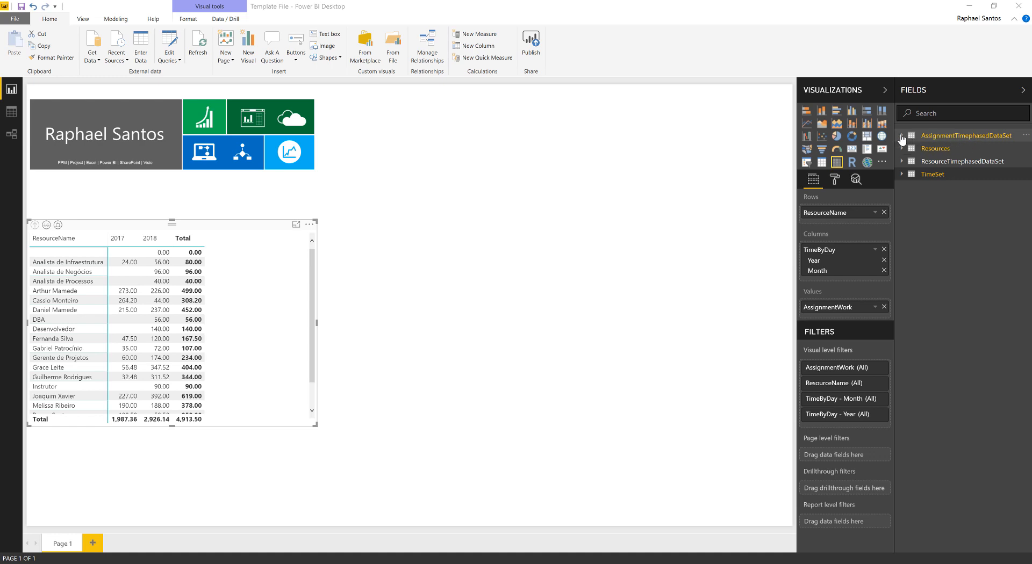
left_click(900, 136)
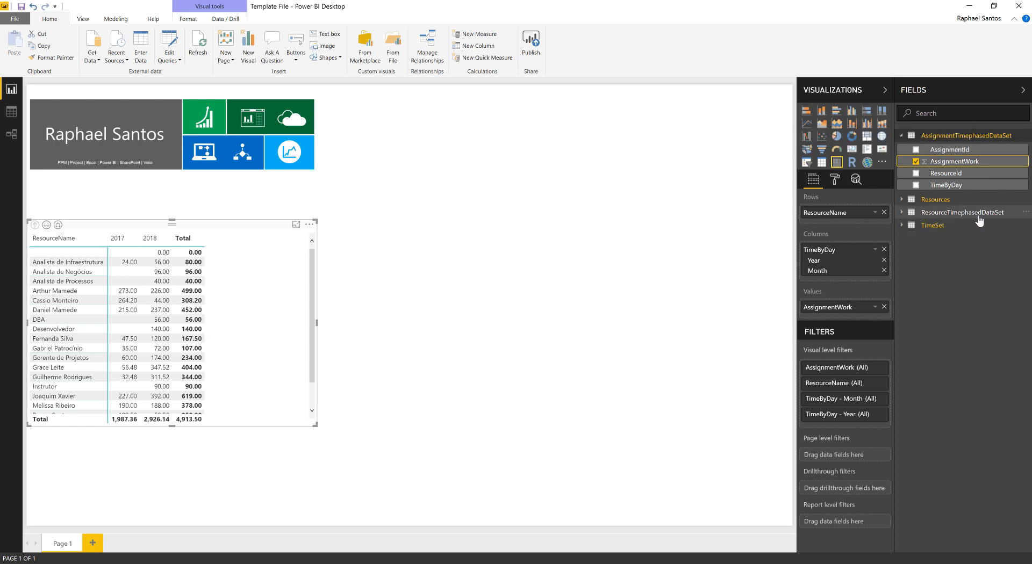
left_click(902, 213)
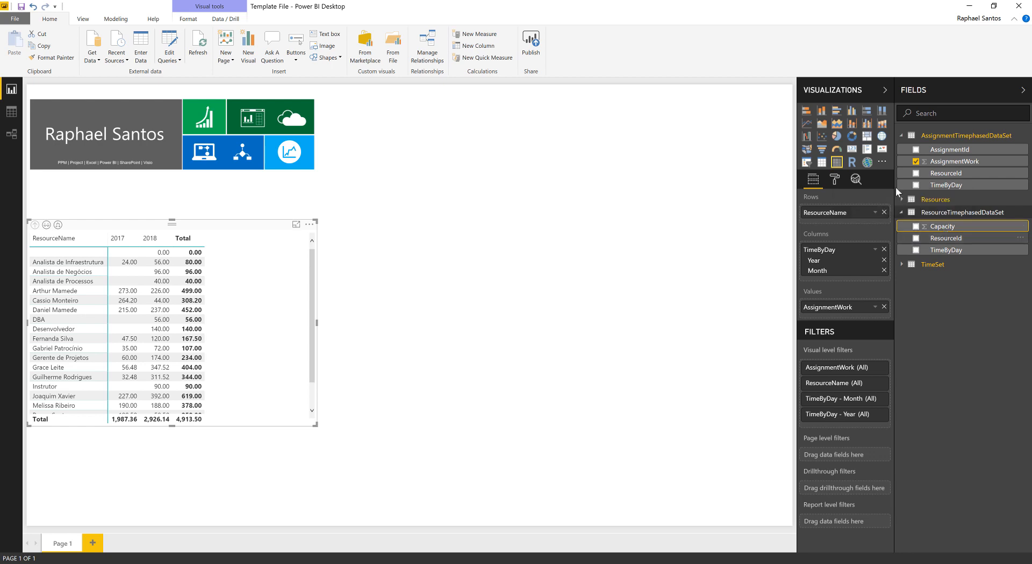
left_click(901, 135)
left_click(901, 163)
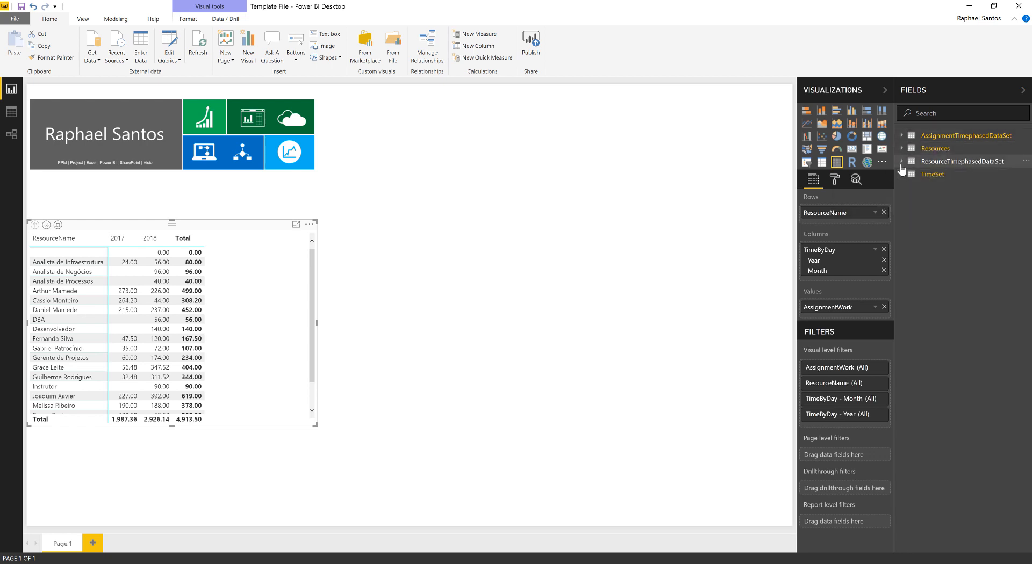
Create and load a new blank table named Medidas for holding measures
left_click(743, 231)
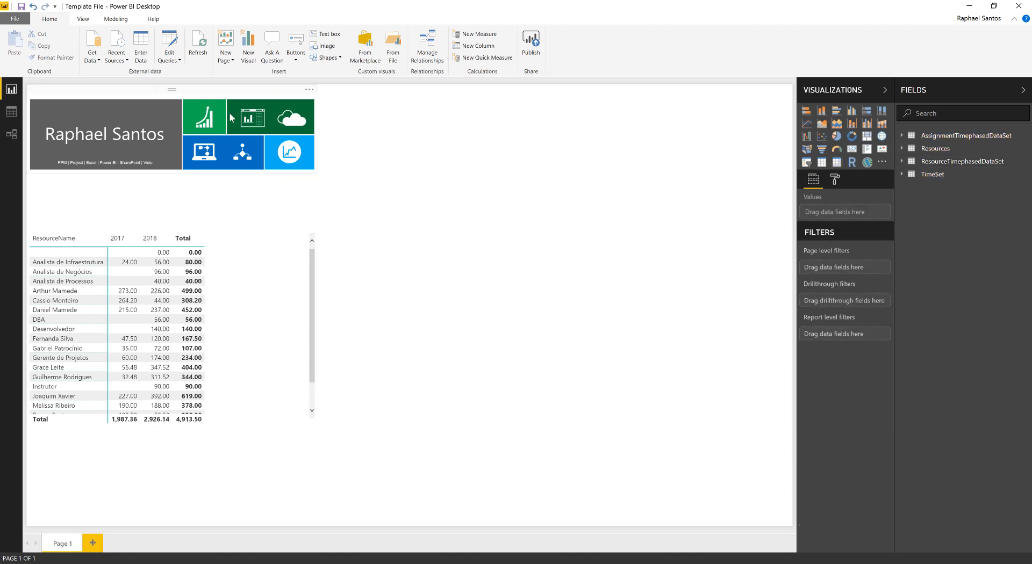
left_click(141, 47)
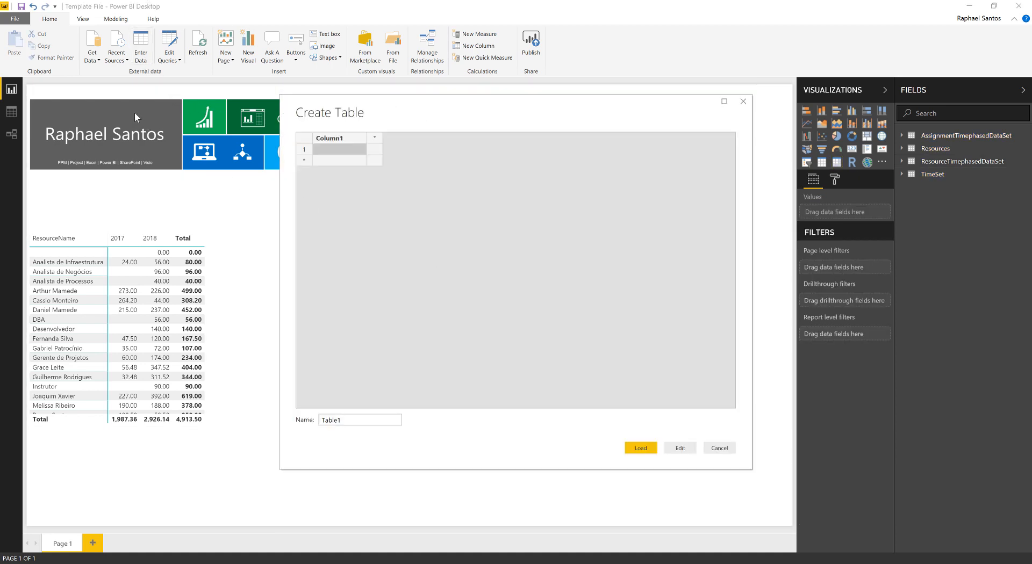
left_click(346, 420)
key("ctrl+a")
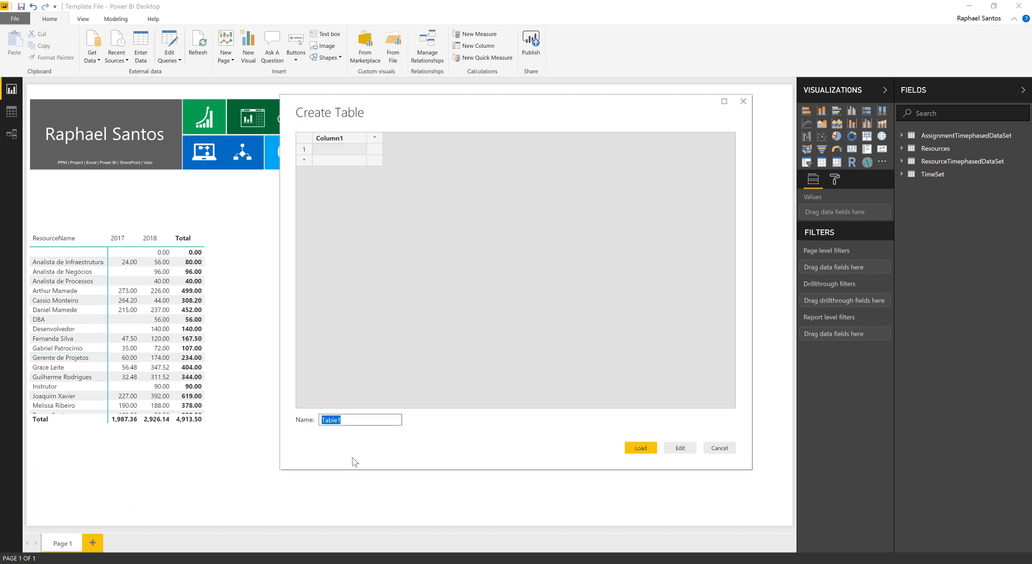
type("Medidas")
left_click(639, 448)
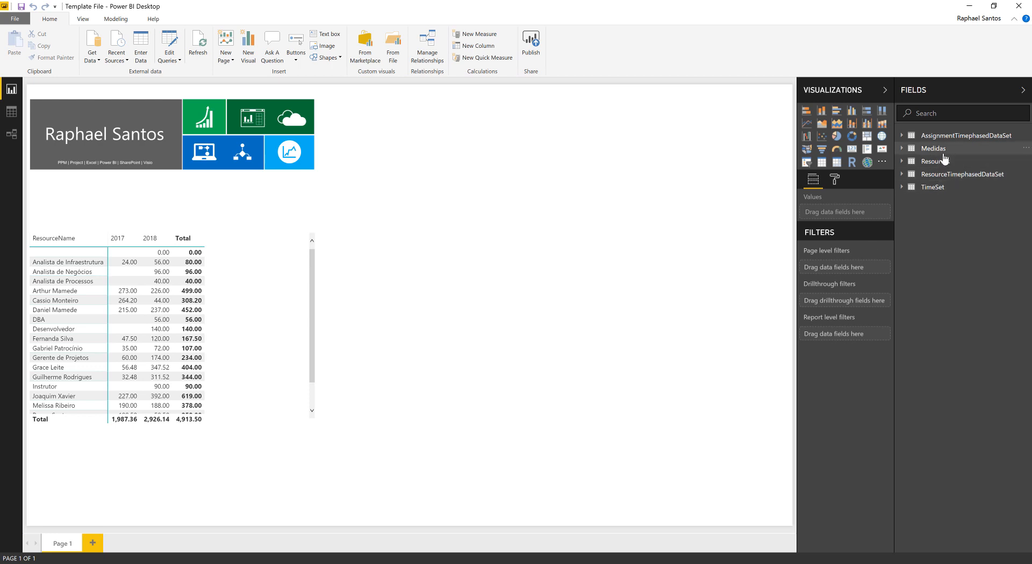
Create the measure CAP = SUM(ResourceTimephasedDataSet[Capacity]) in the Medidas table
left_click(902, 149)
left_click(1024, 149)
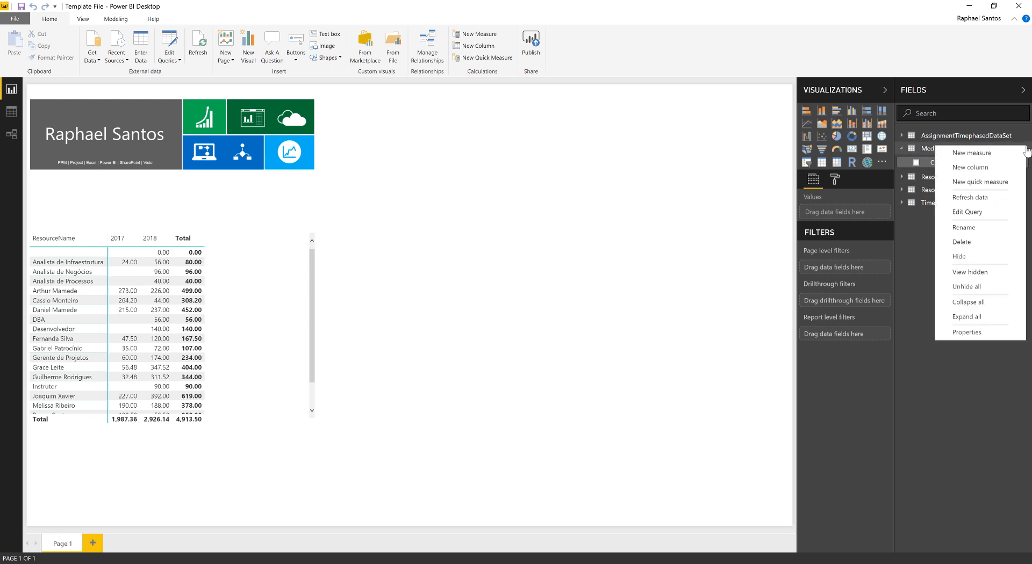
left_click(971, 153)
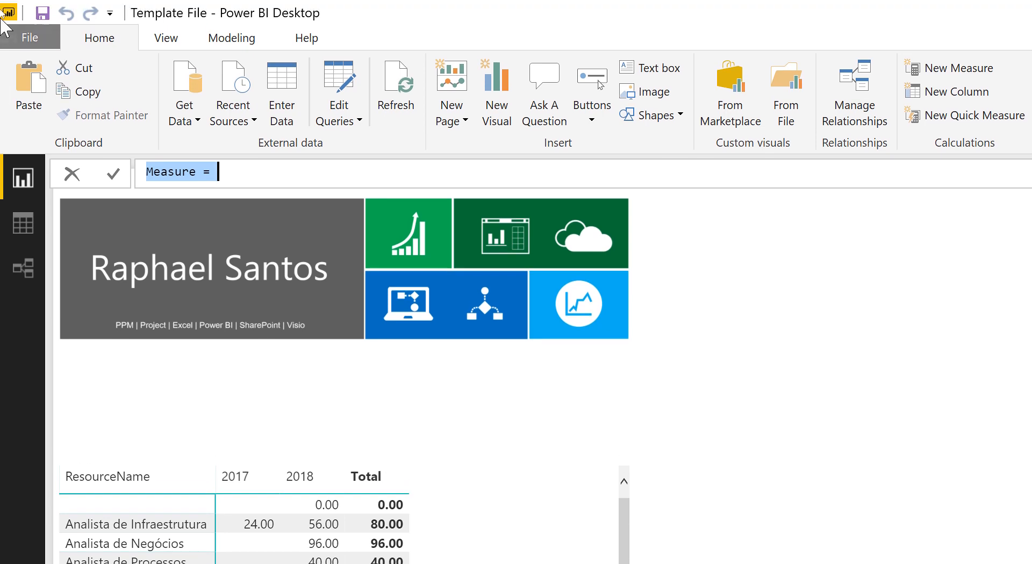
key("Home")
key("shift+Right")
key("shift+Right")
key("shift+Right")
key("shift+Right")
key("shift+Right")
key("shift+Right")
key("shift+Right")
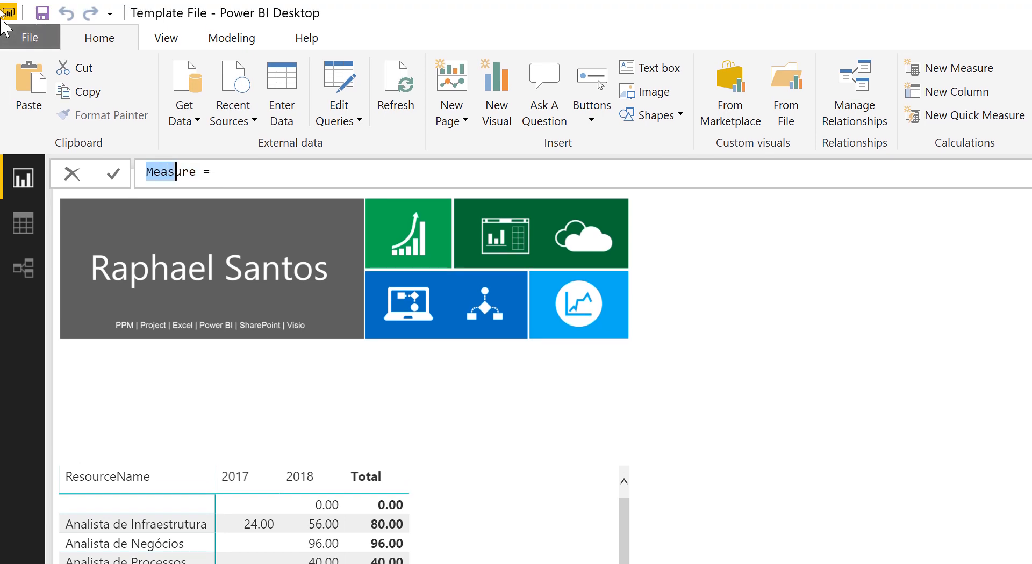
type("cap")
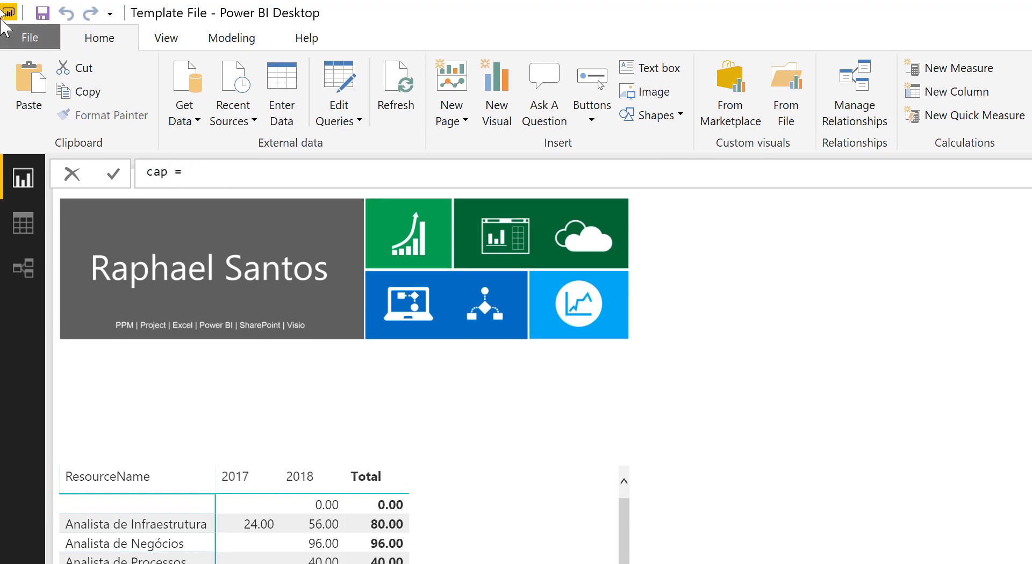
key("BackSpace")
key("BackSpace")
key("BackSpace")
type("CAP")
key("End")
type("SUM(")
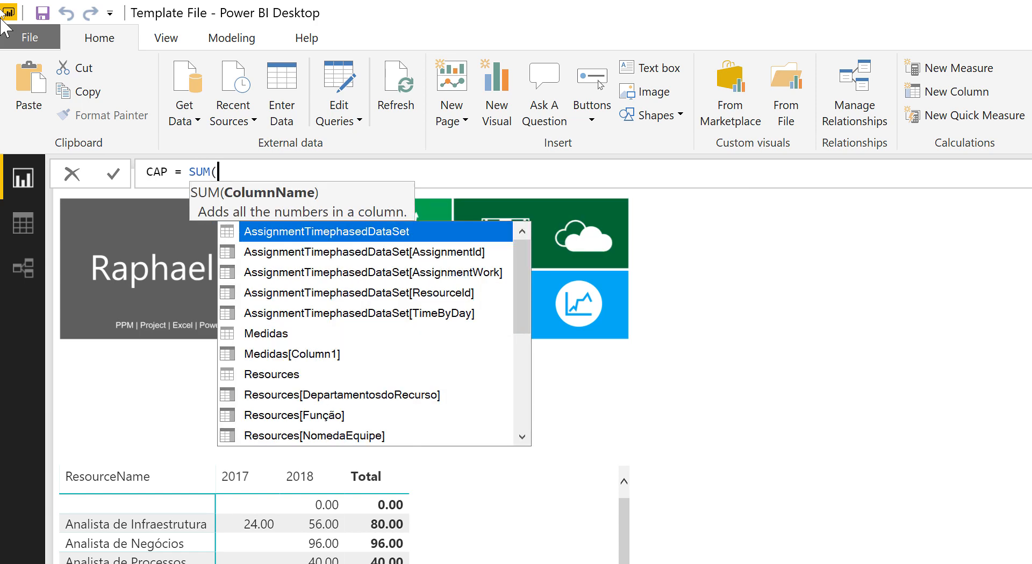
type("Capacity")
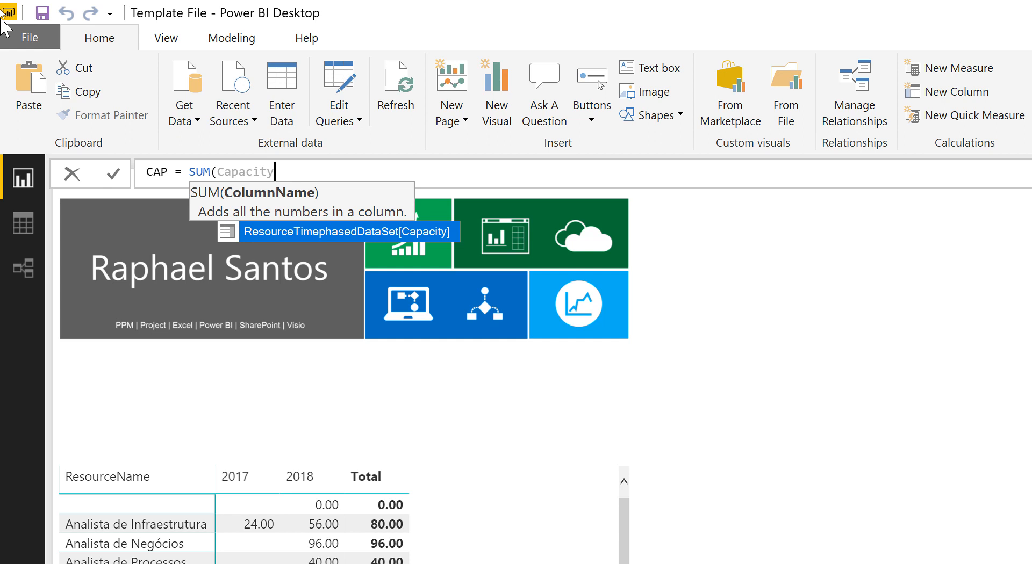
key("Tab")
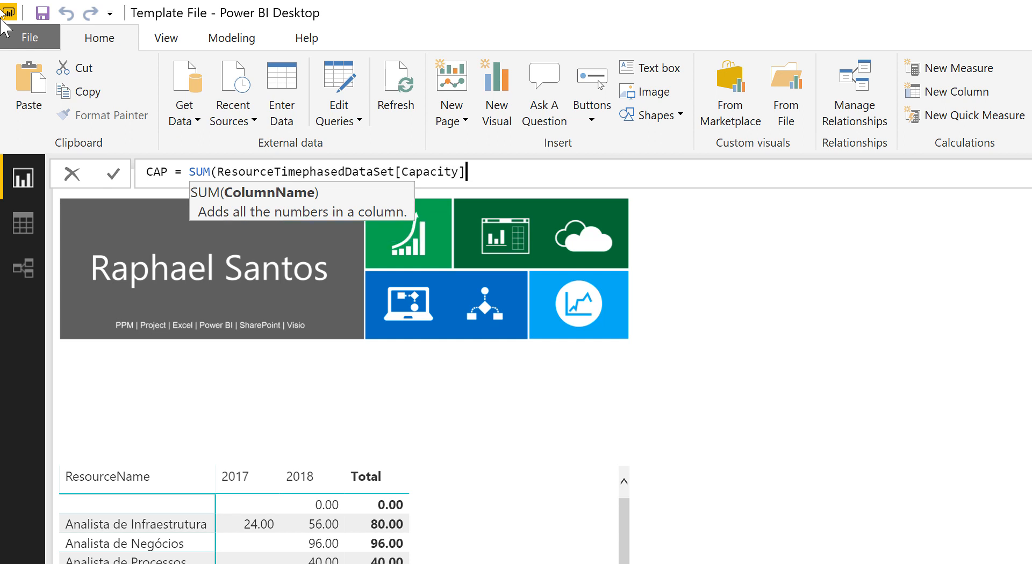
type(")")
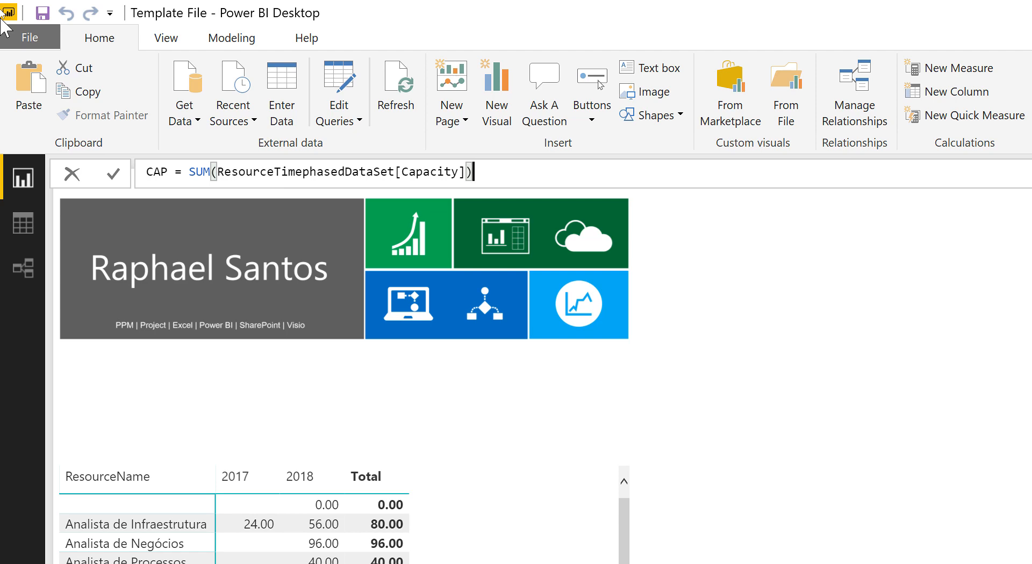
key("Return")
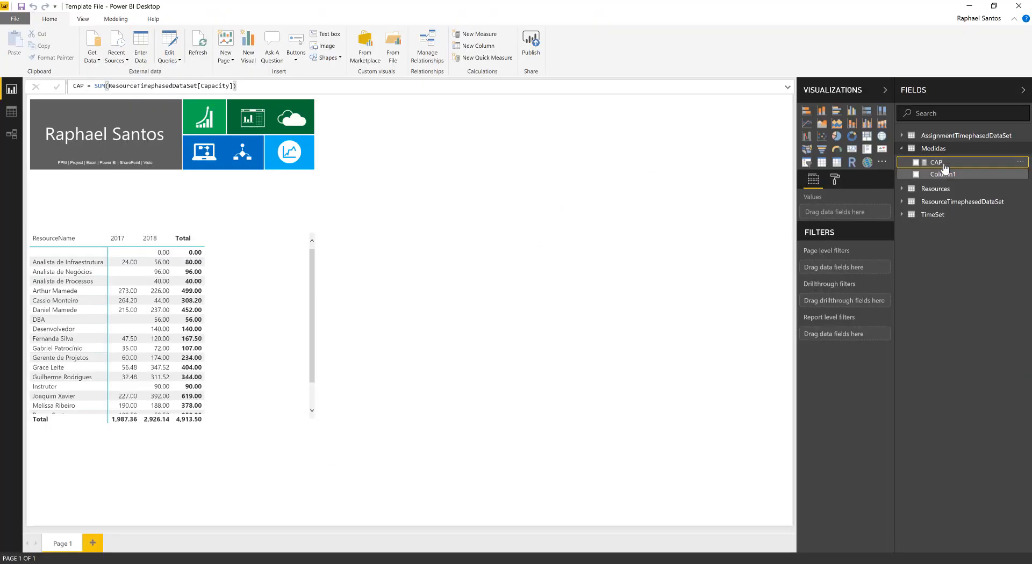
left_click(674, 225)
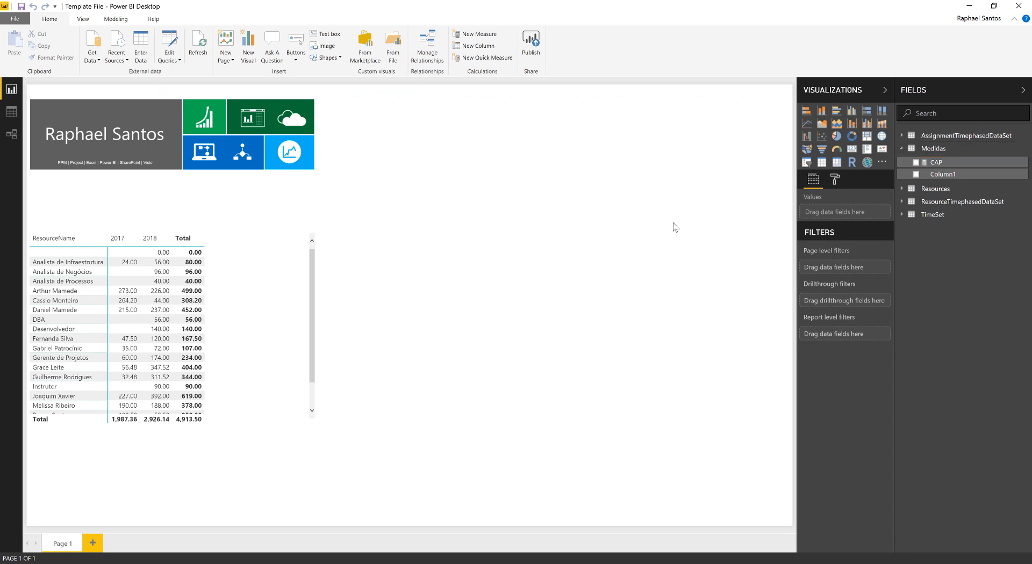
Create the measure ATB = SUM(AssignmentTimephasedDataSet[AssignmentWork]) in the Medidas table
left_click(1026, 152)
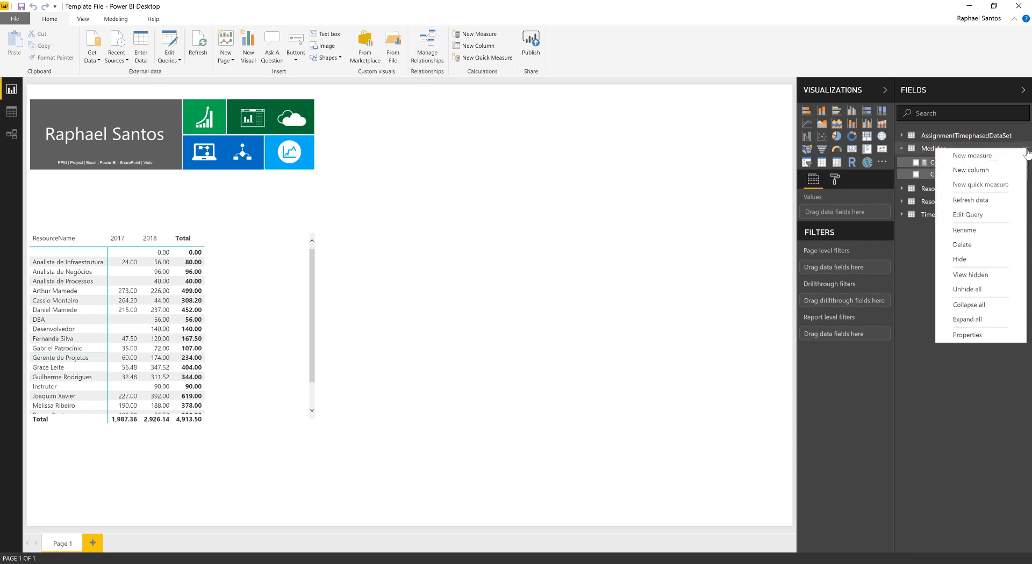
left_click(997, 163)
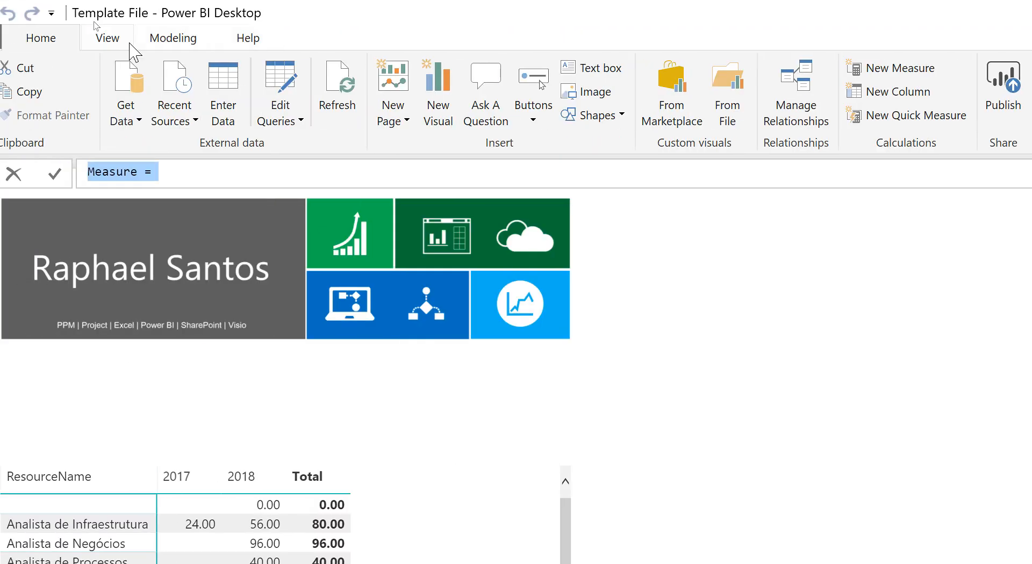
key("Home")
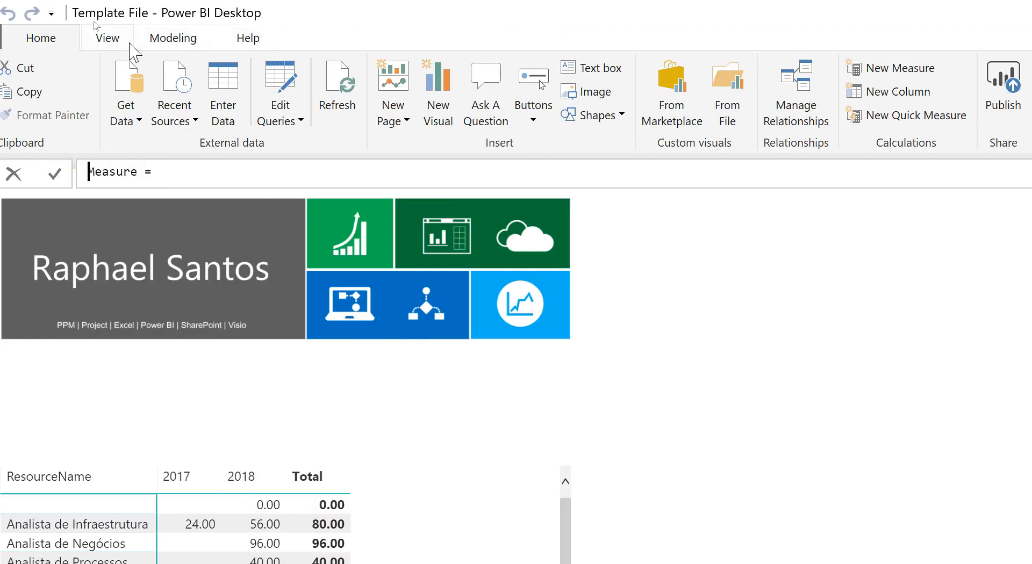
key("shift+Right")
key("shift+Right")
key("shift+Right")
key("shift+Right")
key("shift+Right")
key("shift+Right")
key("shift+Right")
key("BackSpace")
type("ATB")
key("Right")
key("Right")
key("Right")
type("SUM(")
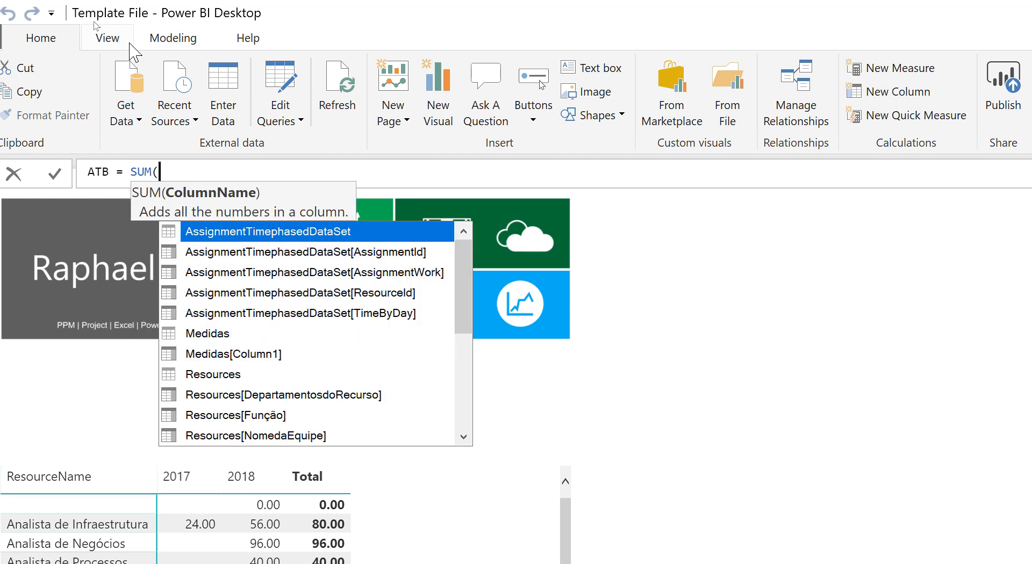
type("Assi")
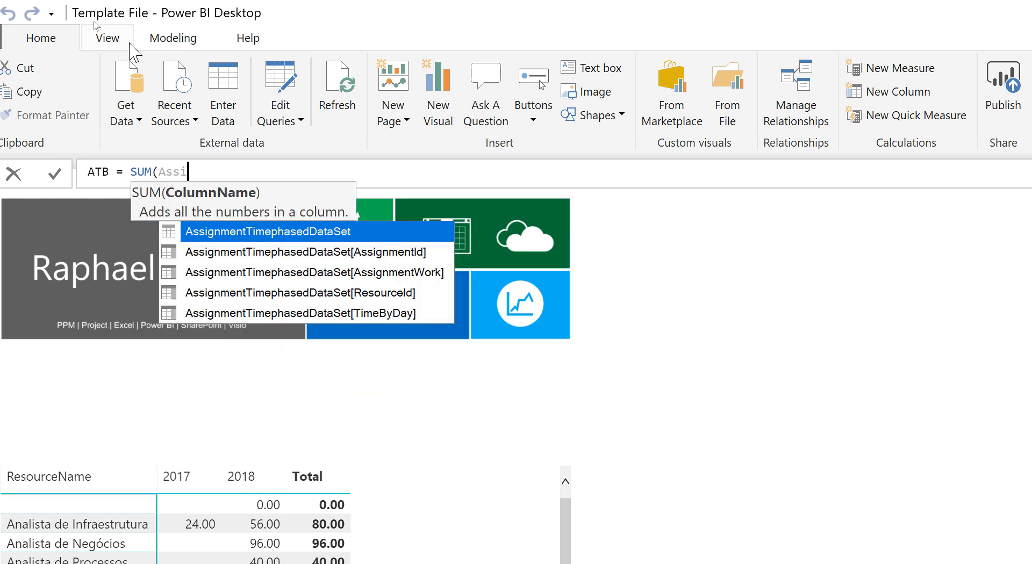
key("Down")
key("Down")
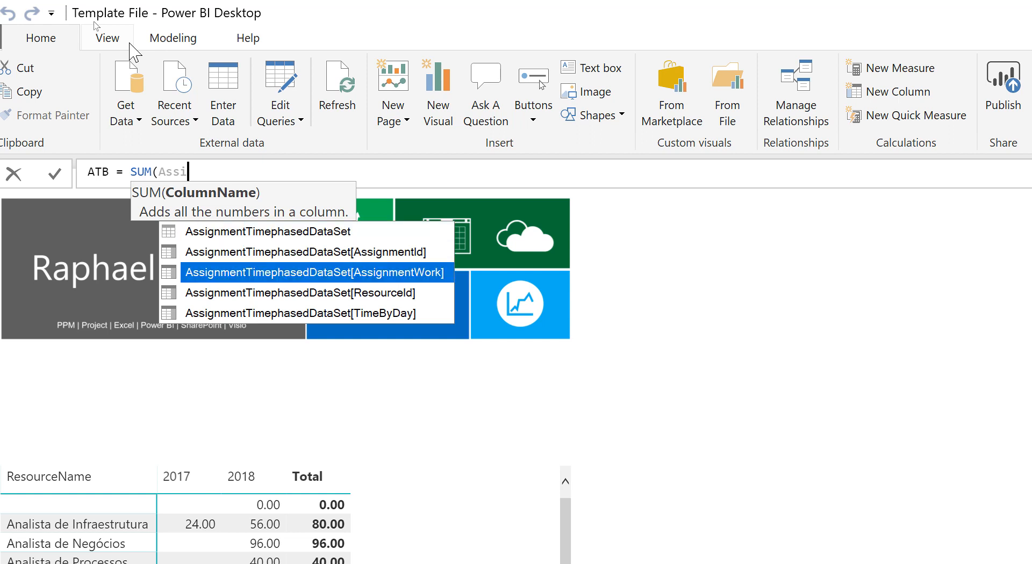
key("Tab")
type(")")
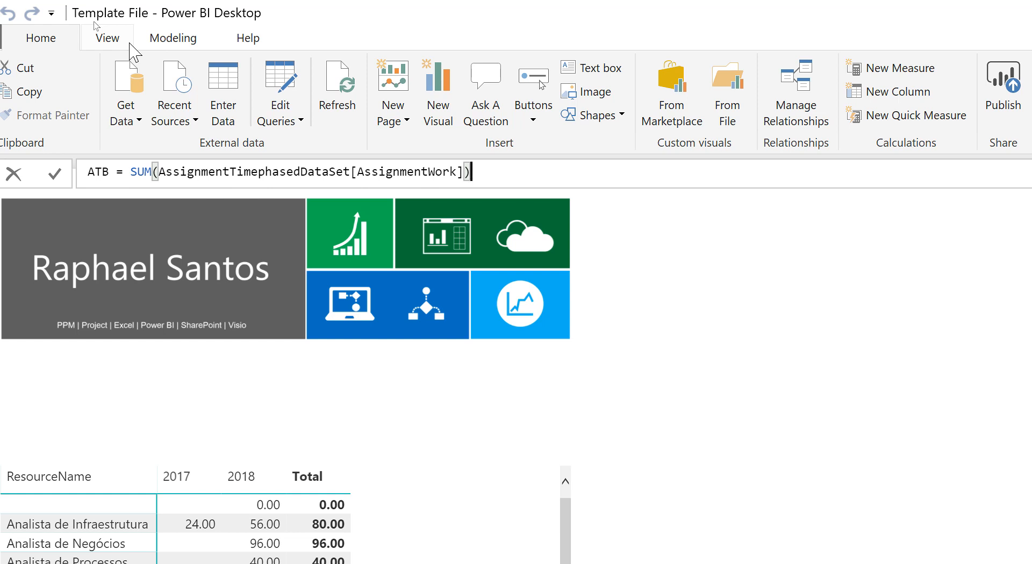
key("Return")
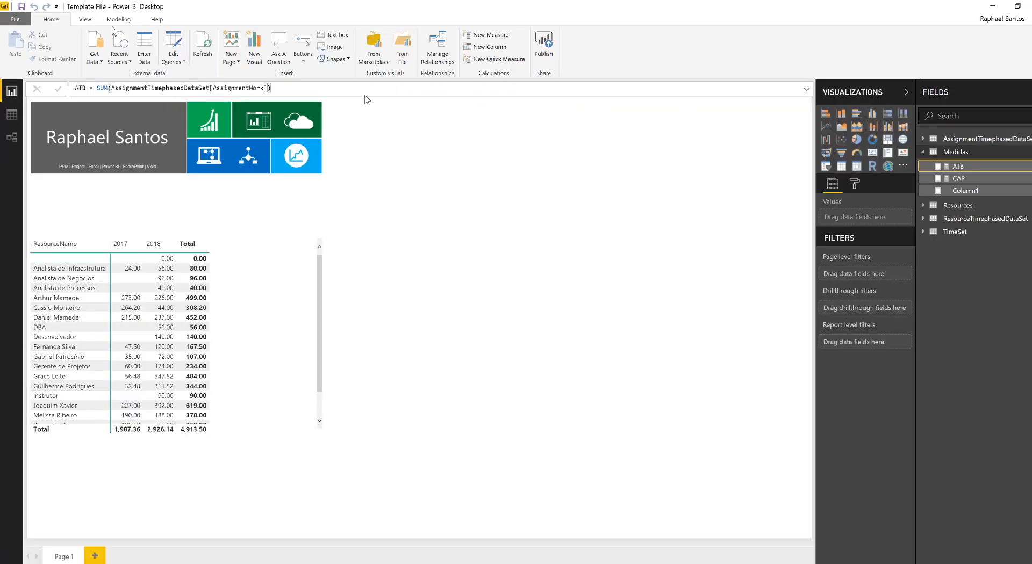
left_click(1023, 387)
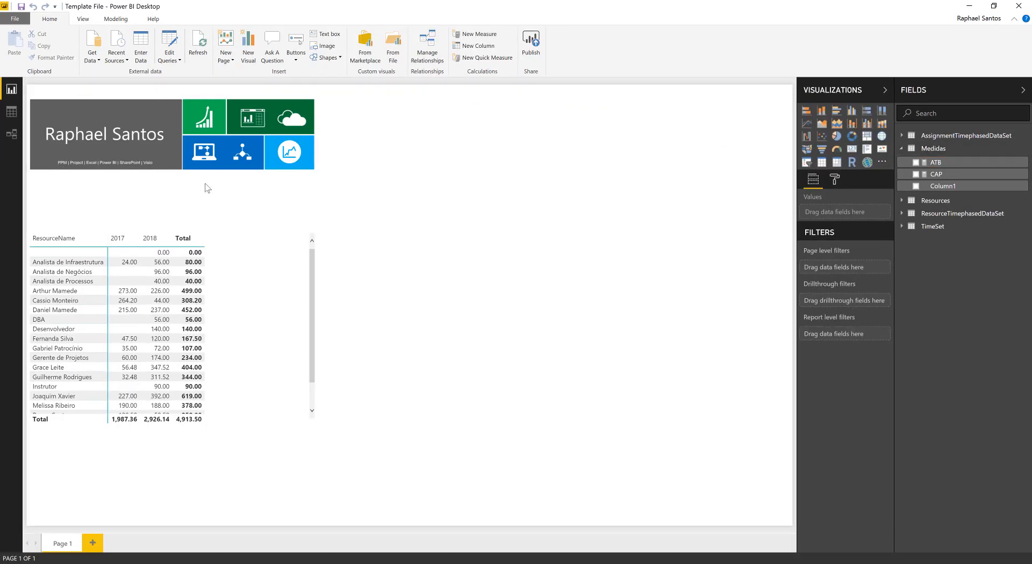
Remove the AssignmentWork value and the TimeByDay columns from the matrix, keeping only ResourceName as rows
left_click(249, 222)
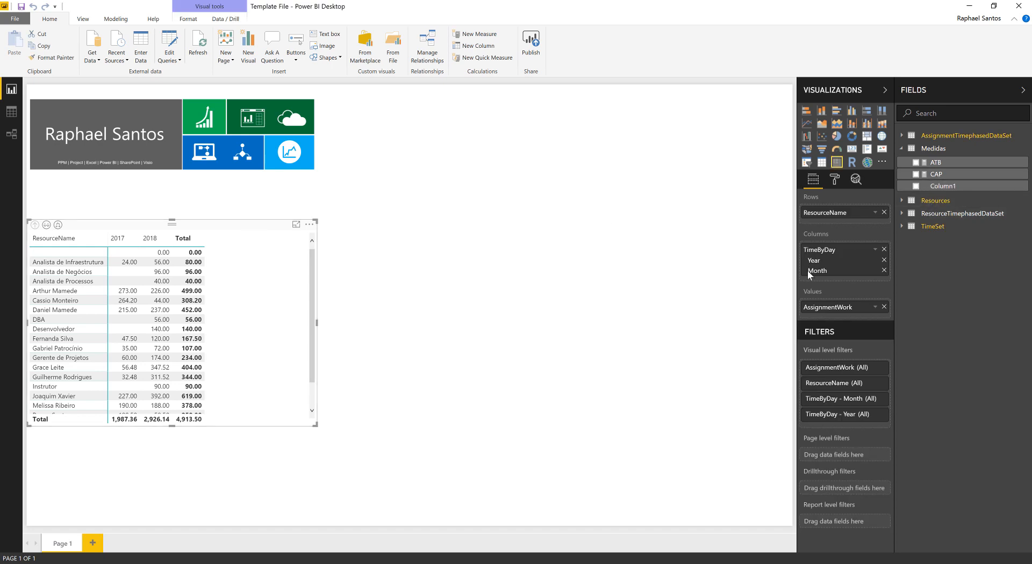
left_click(902, 202)
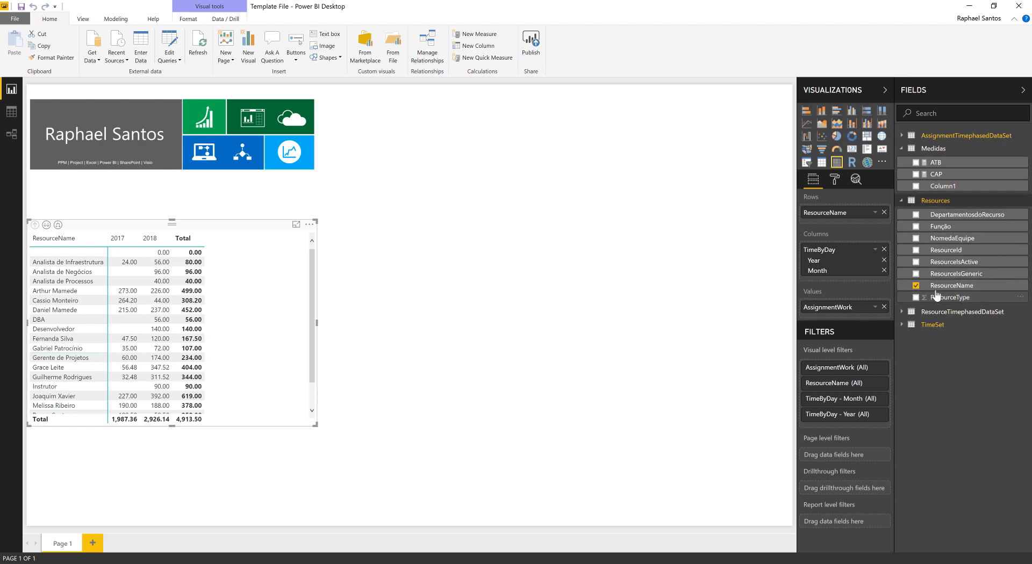
left_click(901, 200)
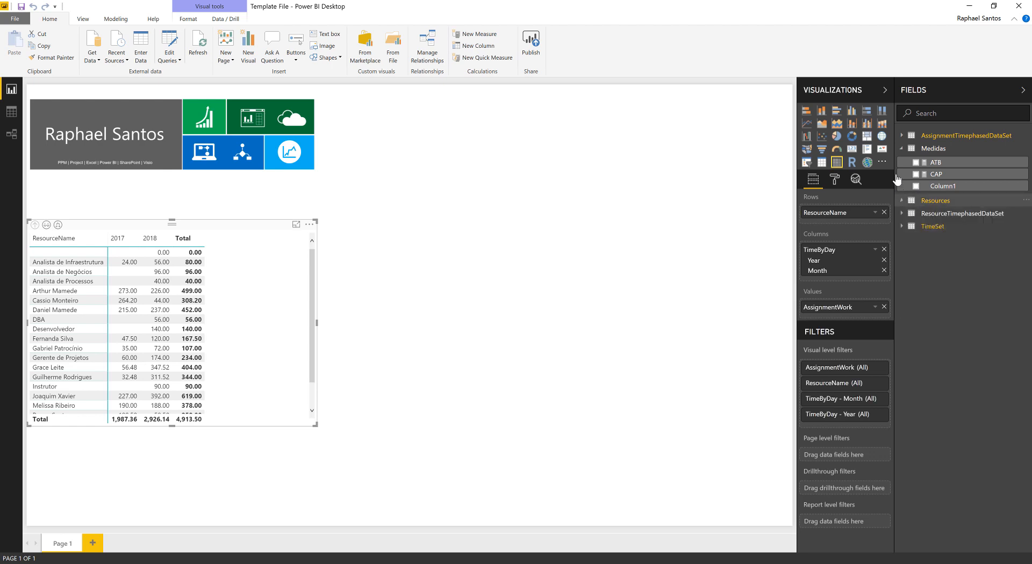
left_click(902, 138)
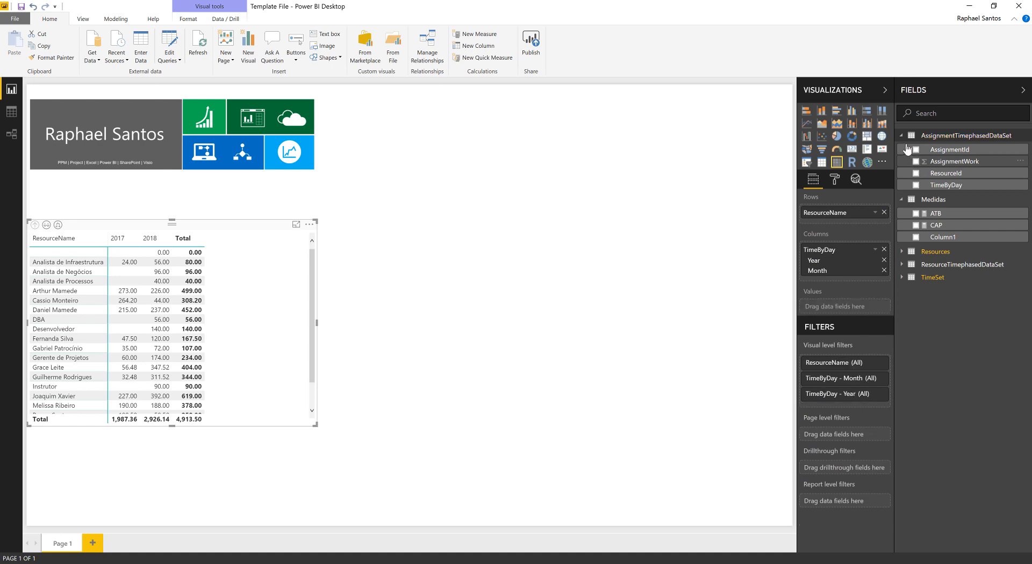
left_click(902, 137)
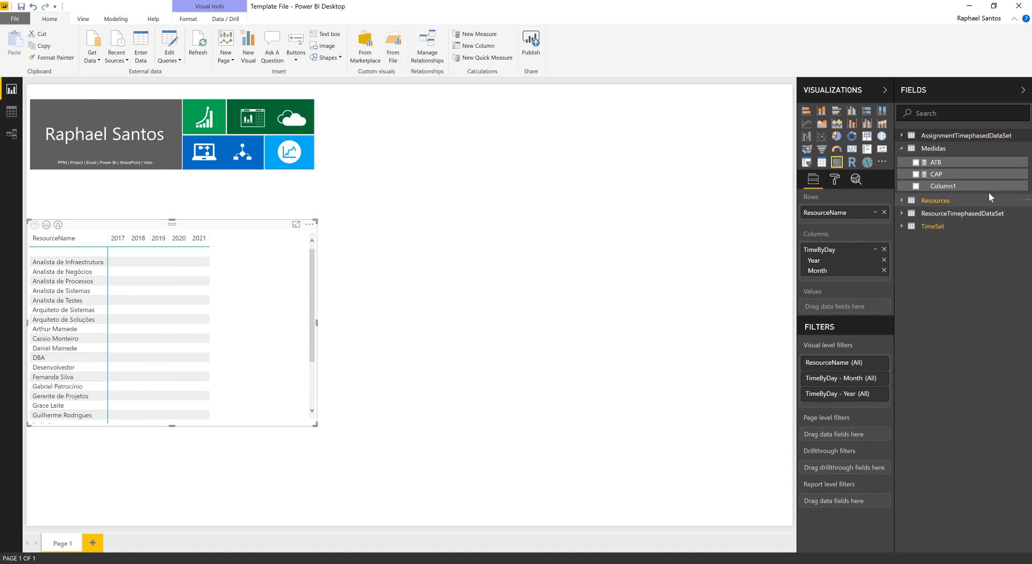
left_click(906, 228)
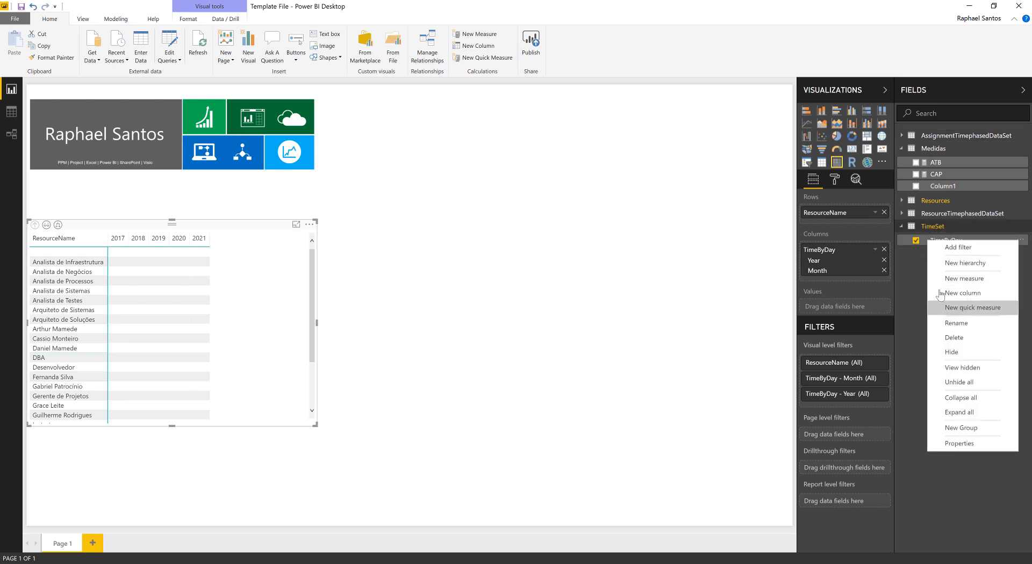
left_click(915, 240)
left_click(901, 227)
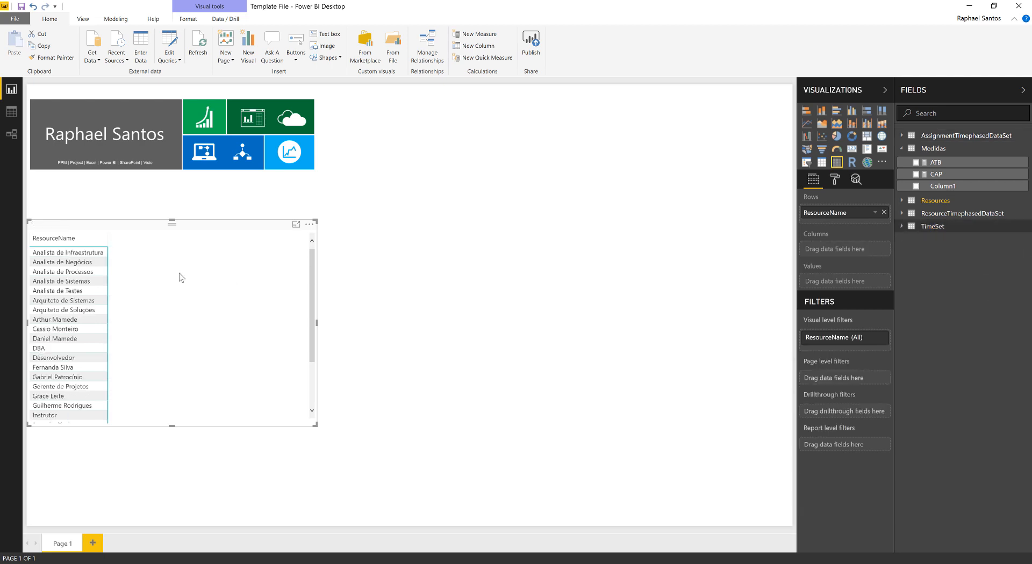
Make the matrix taller and add the CAP and ATB measures as its values
left_click_drag(172, 426, 169, 478)
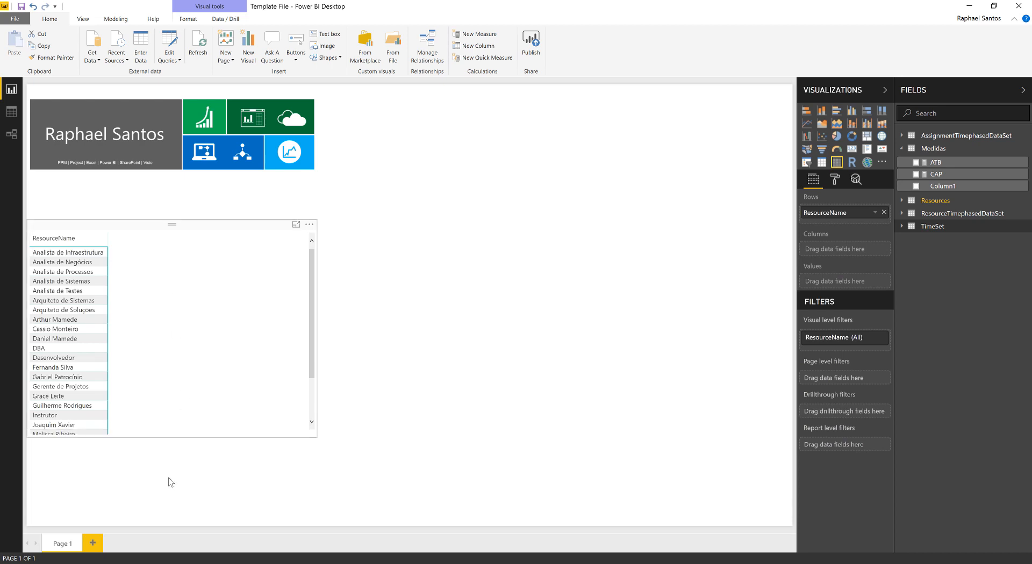
left_click(915, 174)
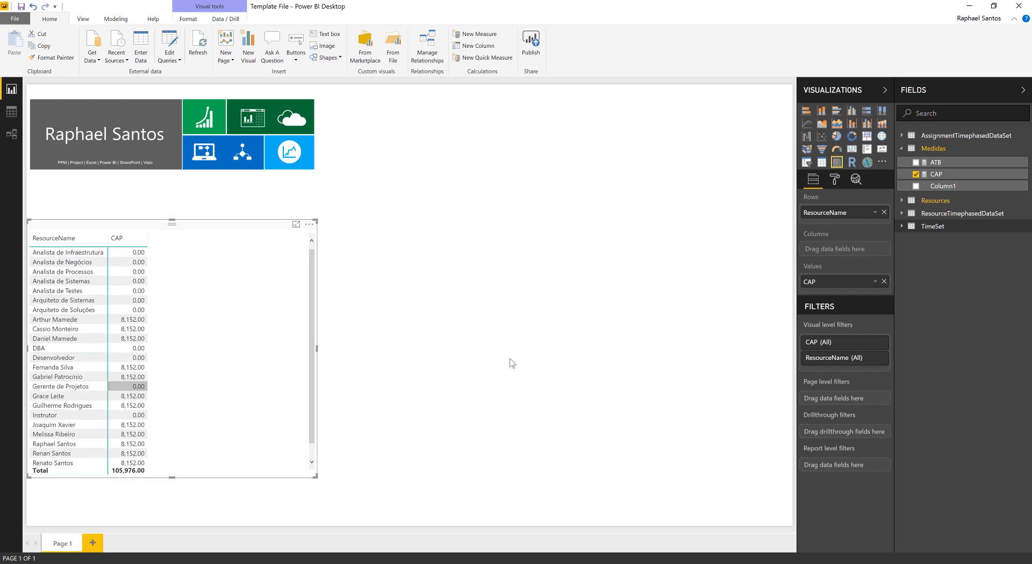
left_click(916, 163)
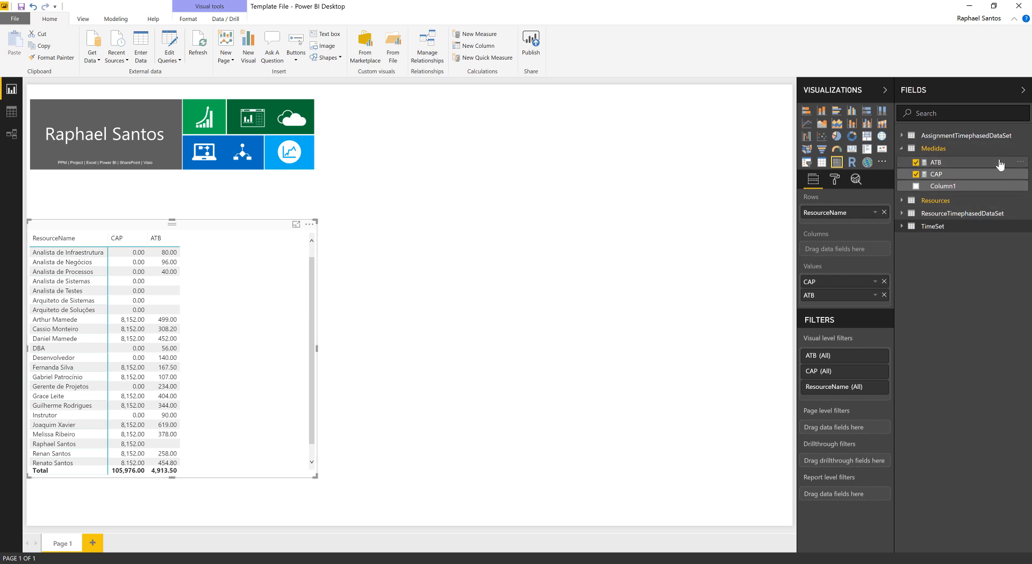
Create the measure DISP = [CAP]-[ATB] in the Medidas table
left_click(1025, 154)
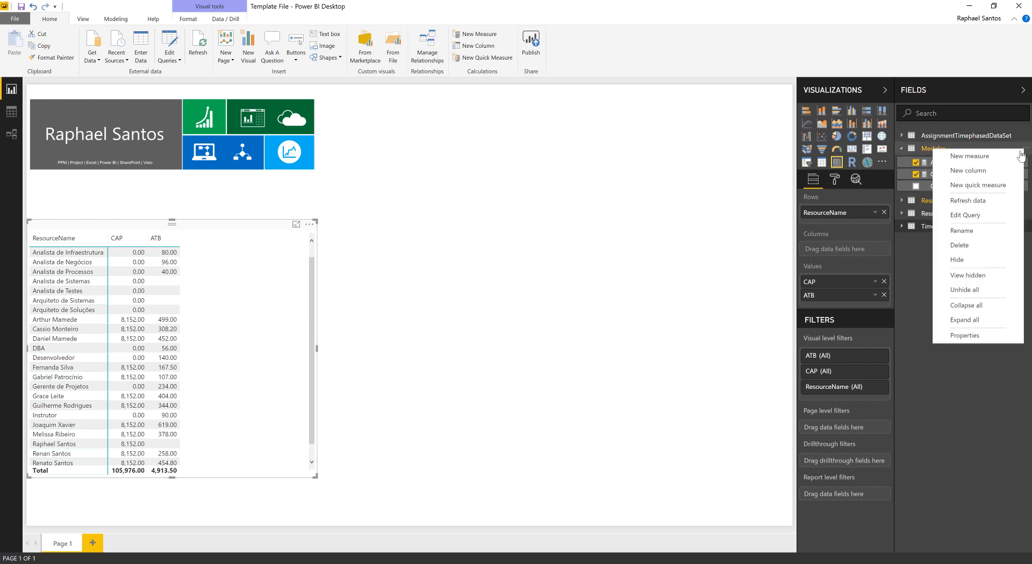
left_click(1002, 161)
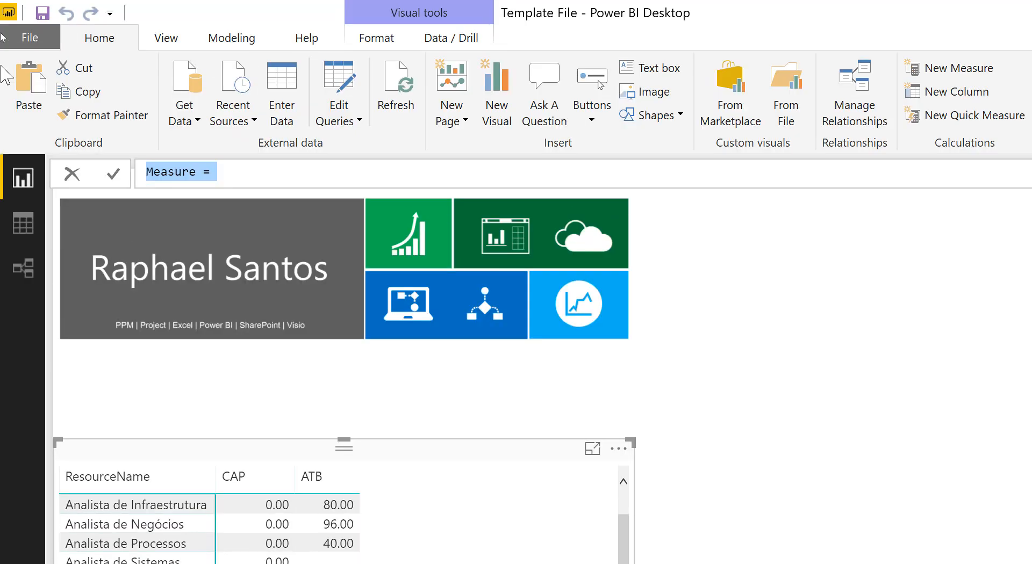
key("Home")
key("shift+Right")
key("shift+Right")
key("shift+Right")
key("shift+Right")
key("shift+Right")
key("shift+Right")
key("shift+Right")
key("shift+Right")
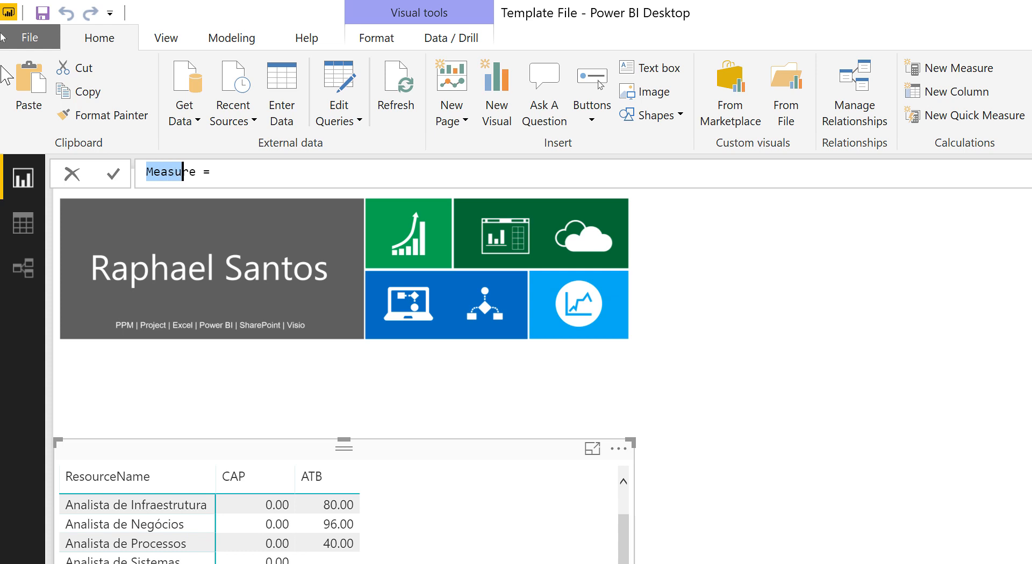
key("shift+Left")
type("#Cap")
key("BackSpace")
key("BackSpace")
key("BackSpace")
key("BackSpace")
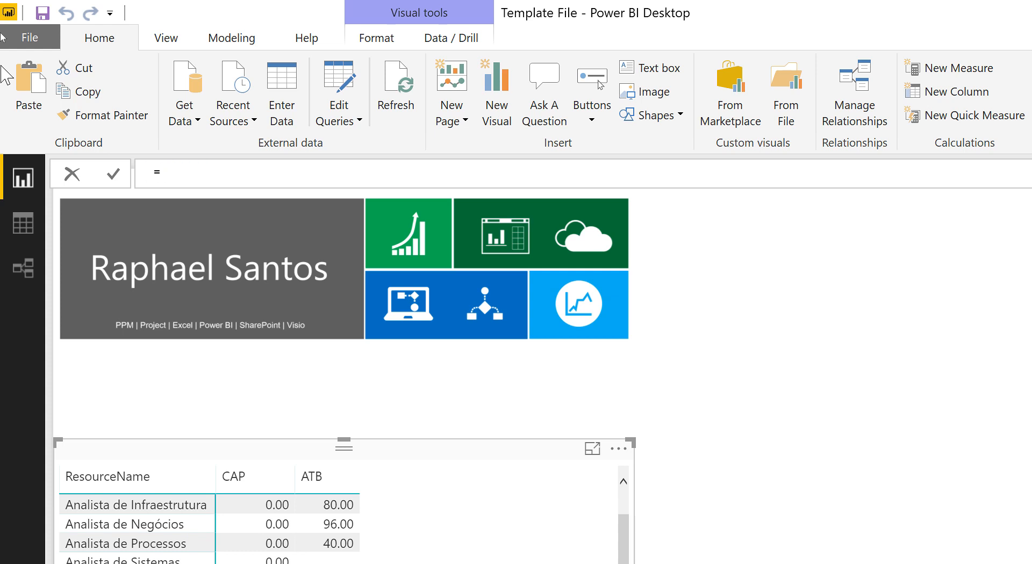
type("DISP = [CAP]-")
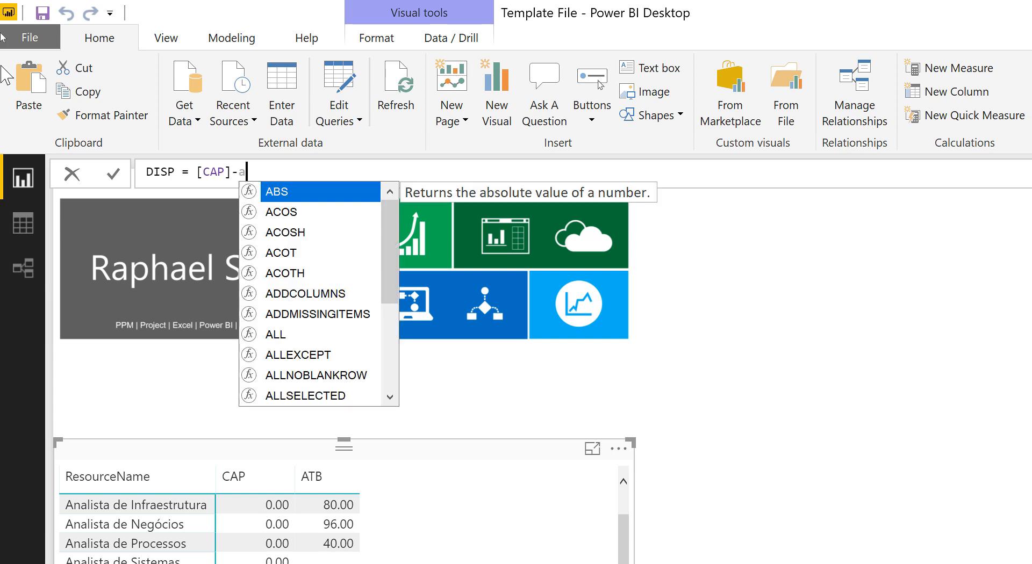
type("[ATB]")
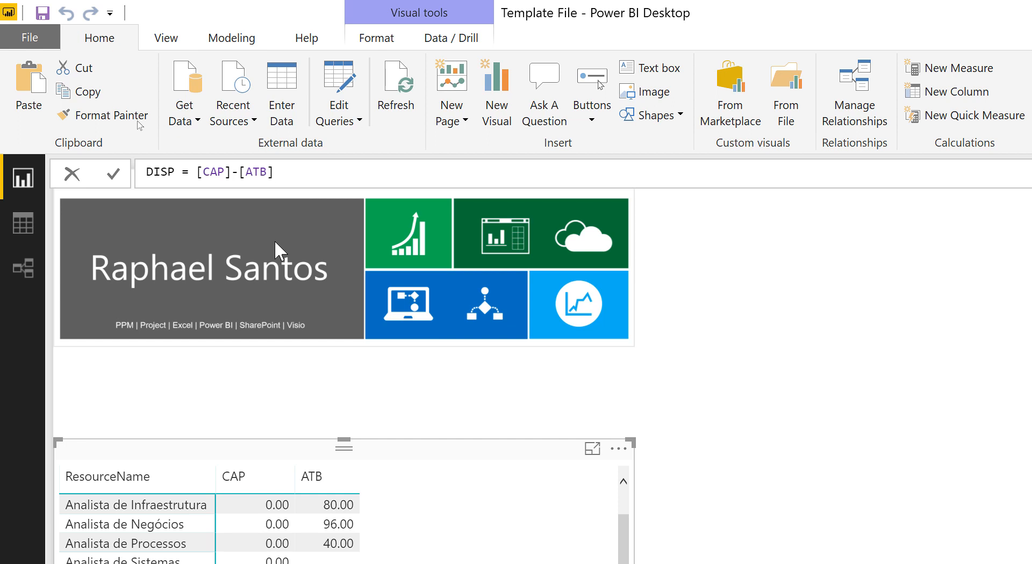
left_click(122, 176)
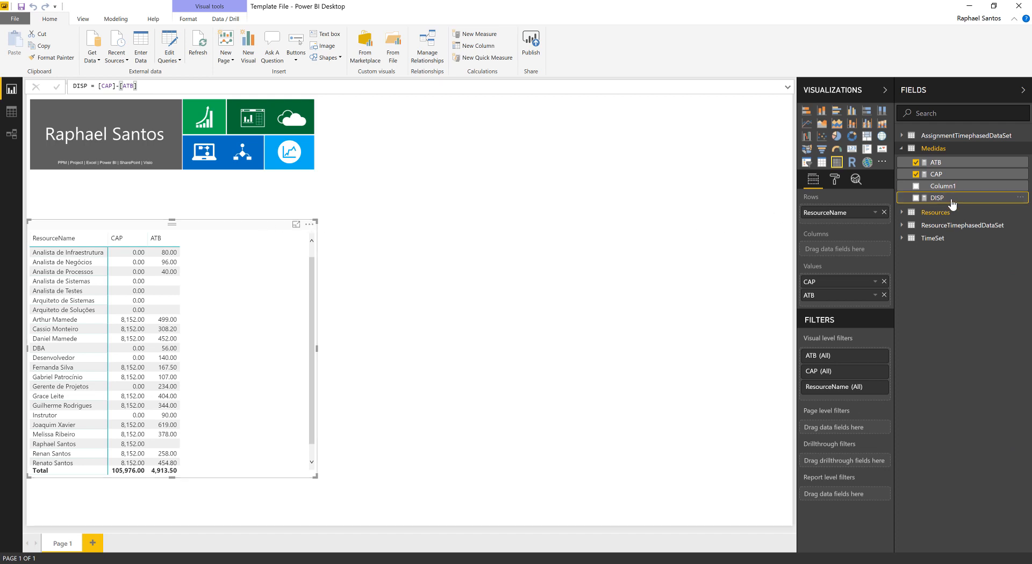
Add the DISP measure below ATB in the matrix values and extend the matrix downward to fit all resources
left_click_drag(952, 204, 854, 306)
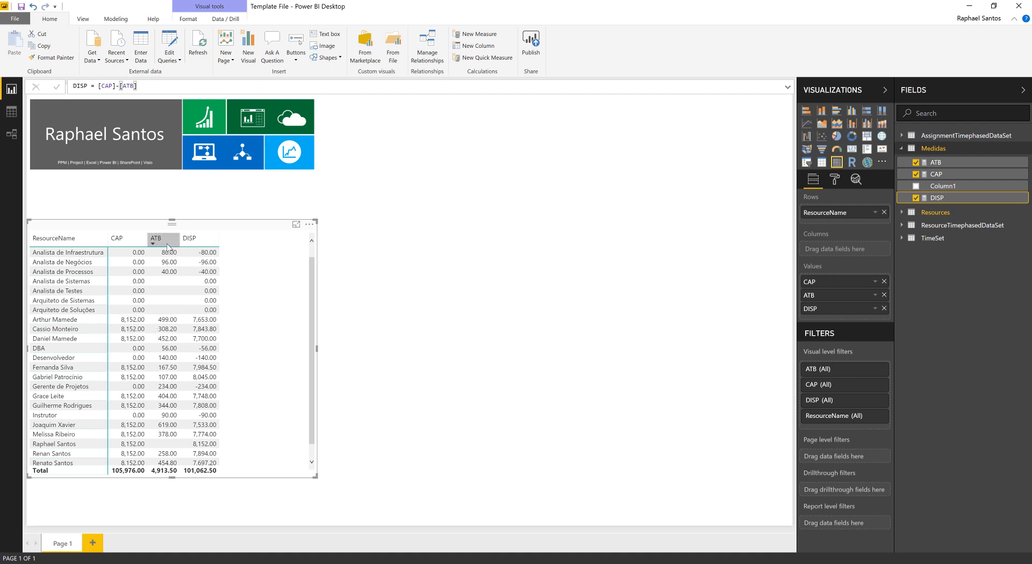
scroll(133, 317, "down", 1)
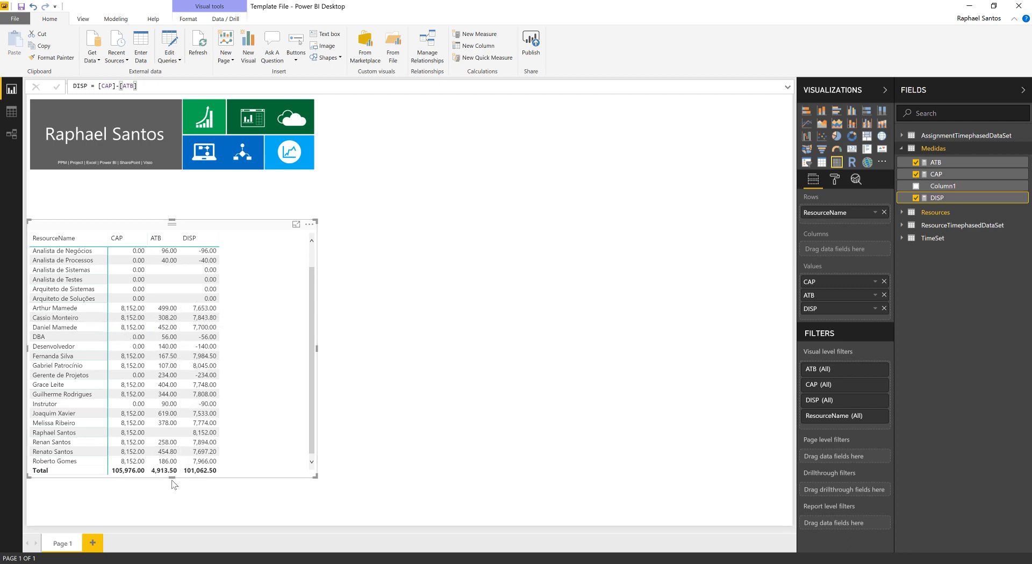
left_click_drag(173, 480, 172, 508)
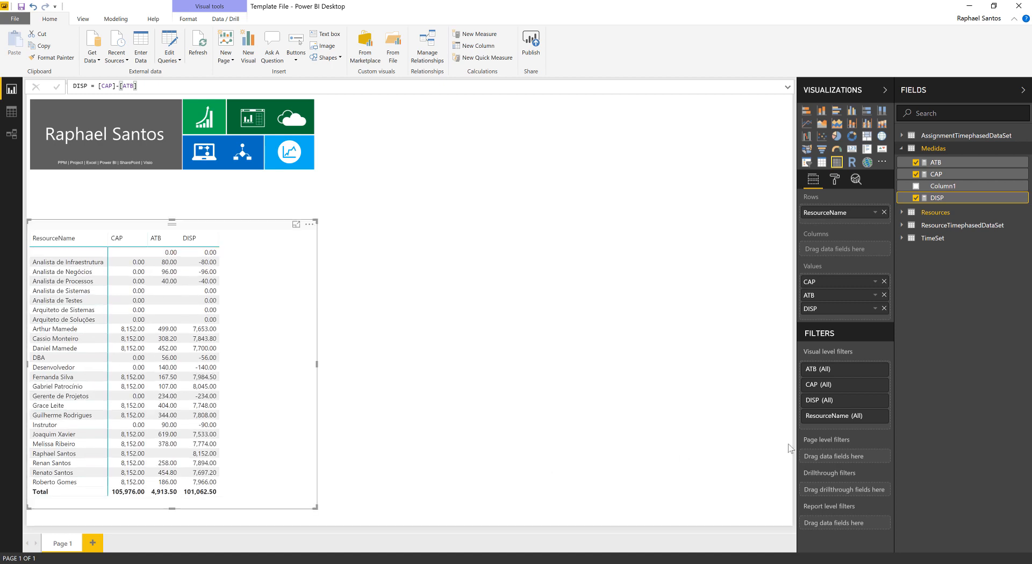
Remove CAP and ATB from the matrix values and add TimeByDay from TimeSet as its columns
left_click(884, 282)
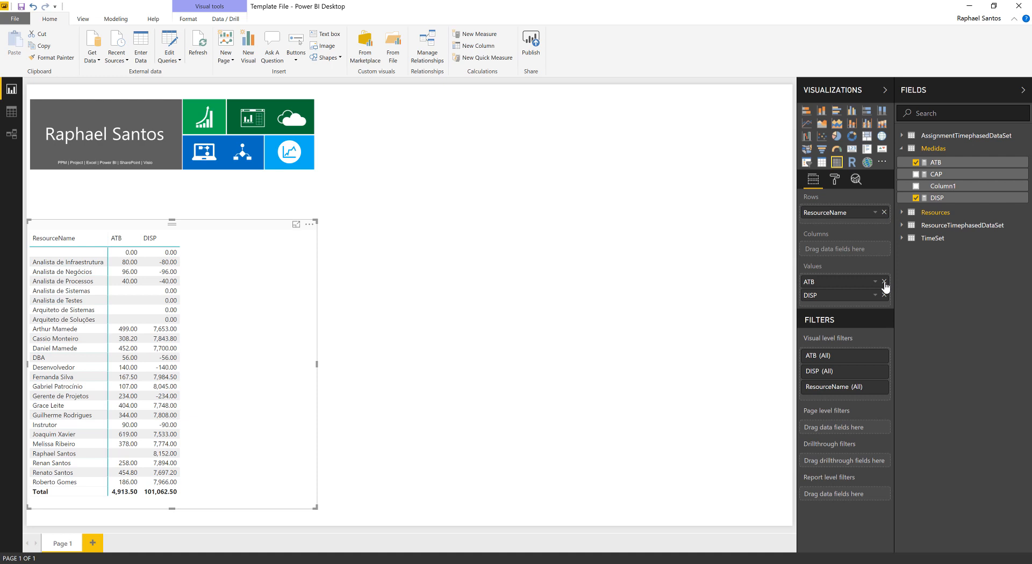
left_click(884, 282)
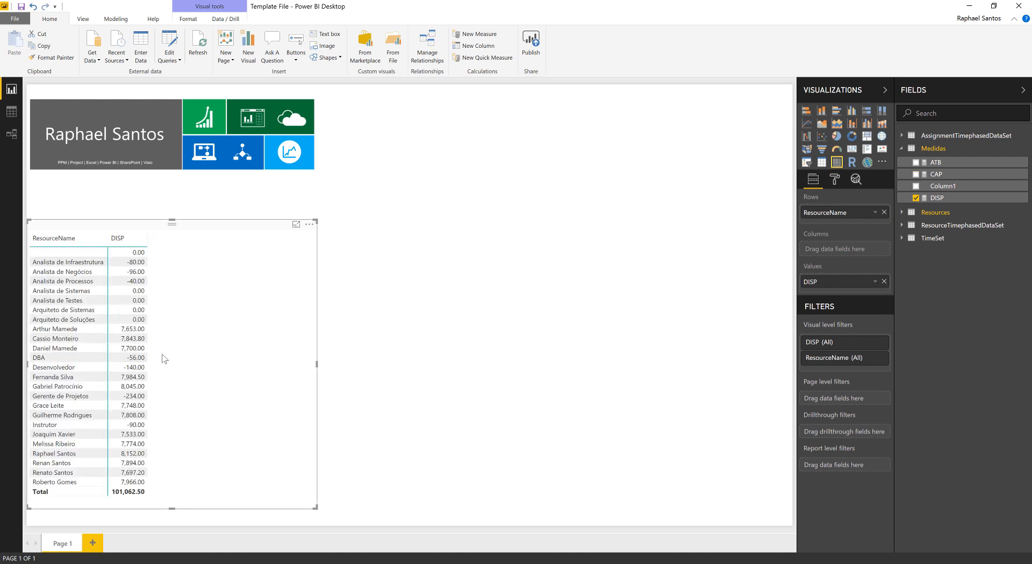
left_click(902, 239)
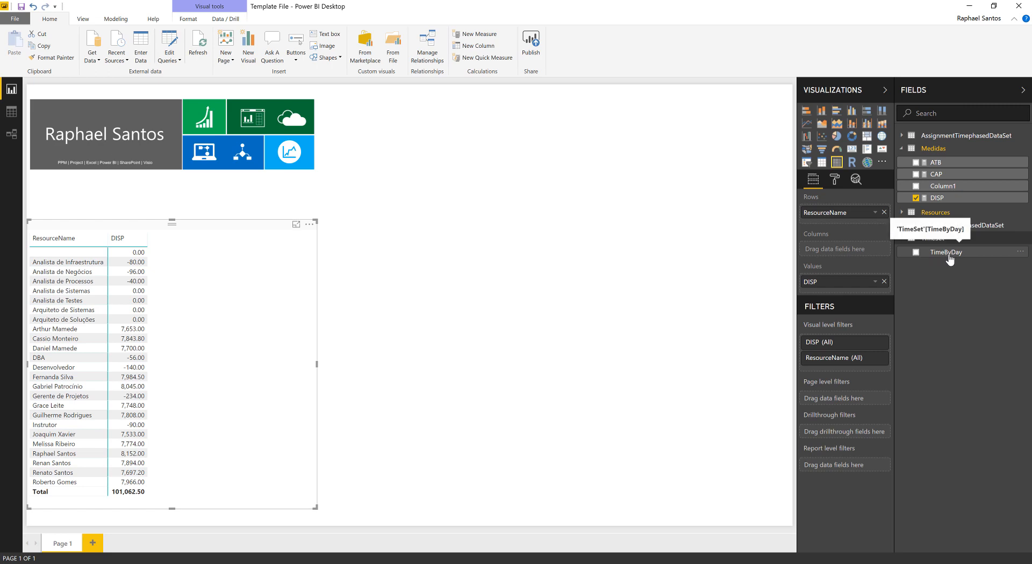
left_click_drag(949, 257, 855, 249)
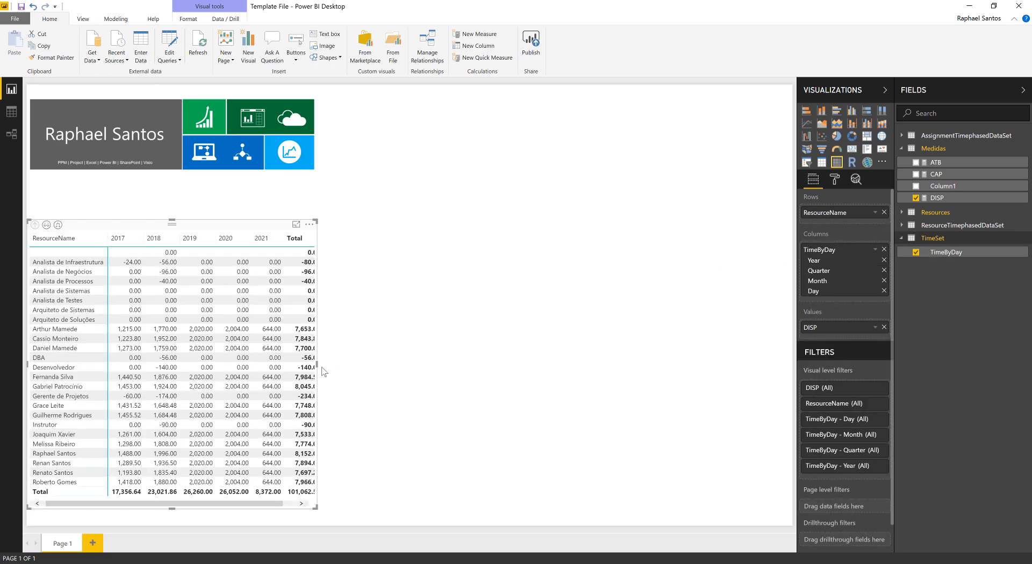
Widen the matrix and reduce its TimeByDay columns to Year and Month, expanded down to the month level
left_click_drag(319, 366, 447, 366)
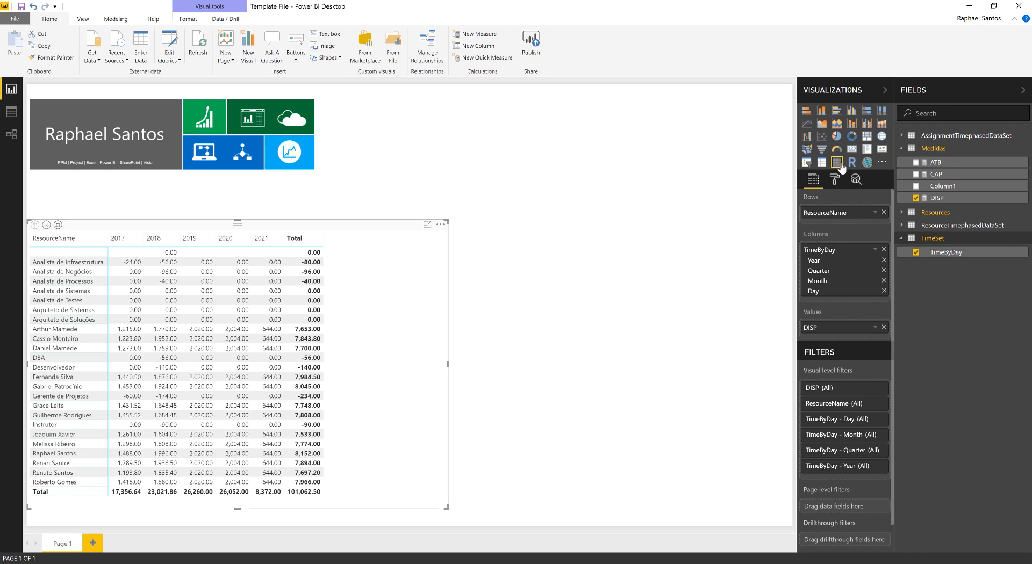
left_click(58, 224)
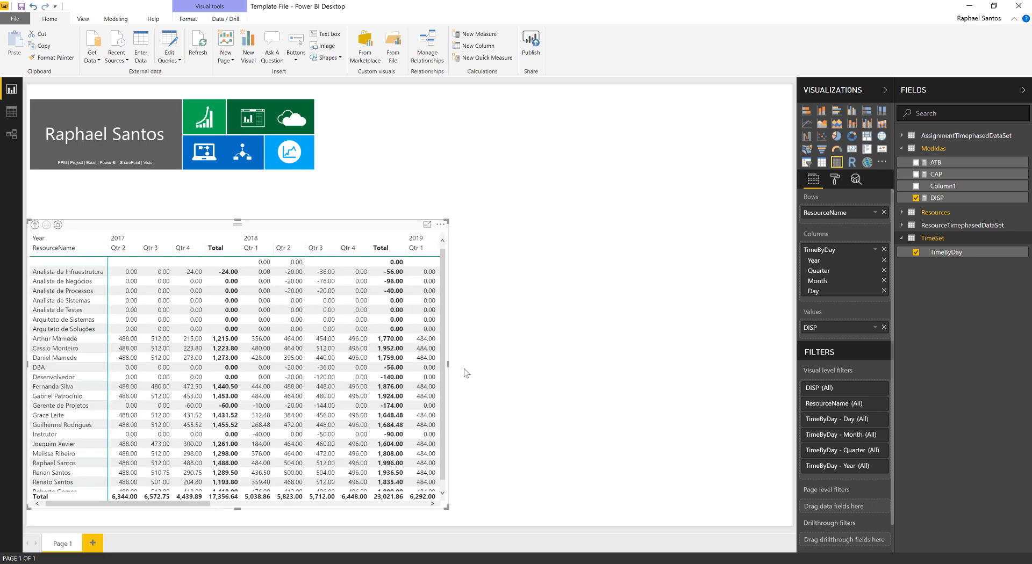
left_click_drag(583, 376, 629, 379)
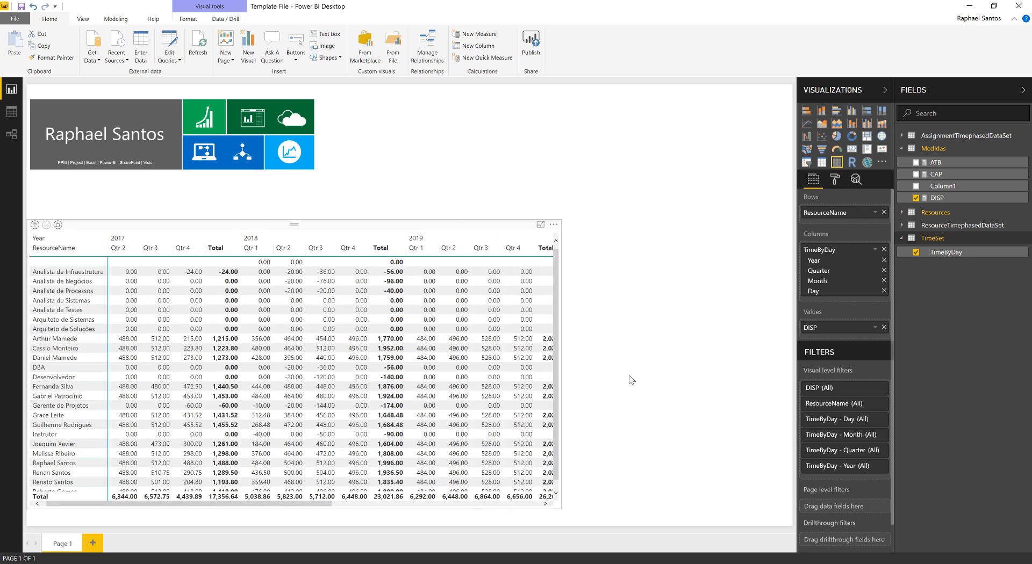
left_click(884, 271)
left_click(883, 281)
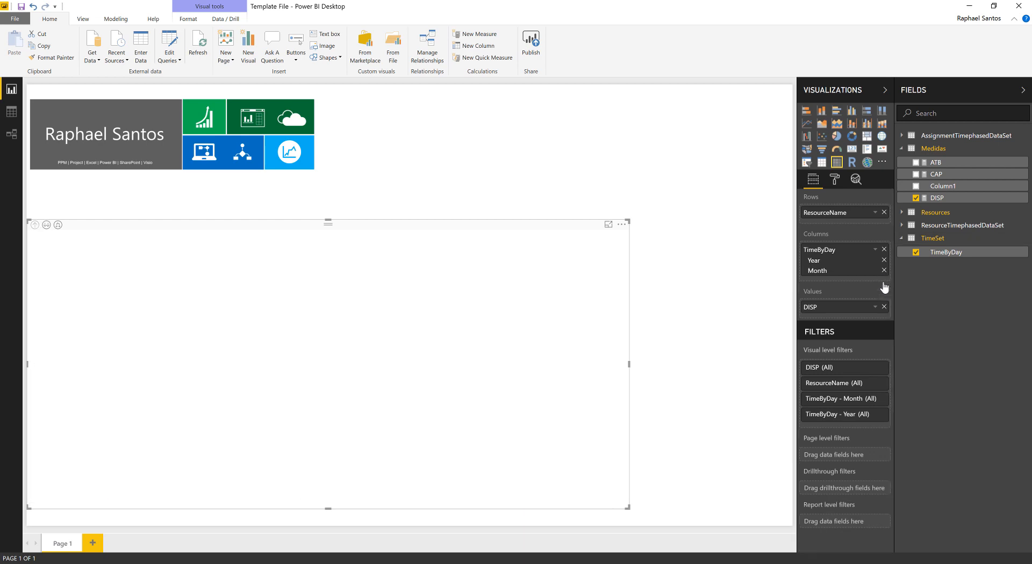
left_click(58, 225)
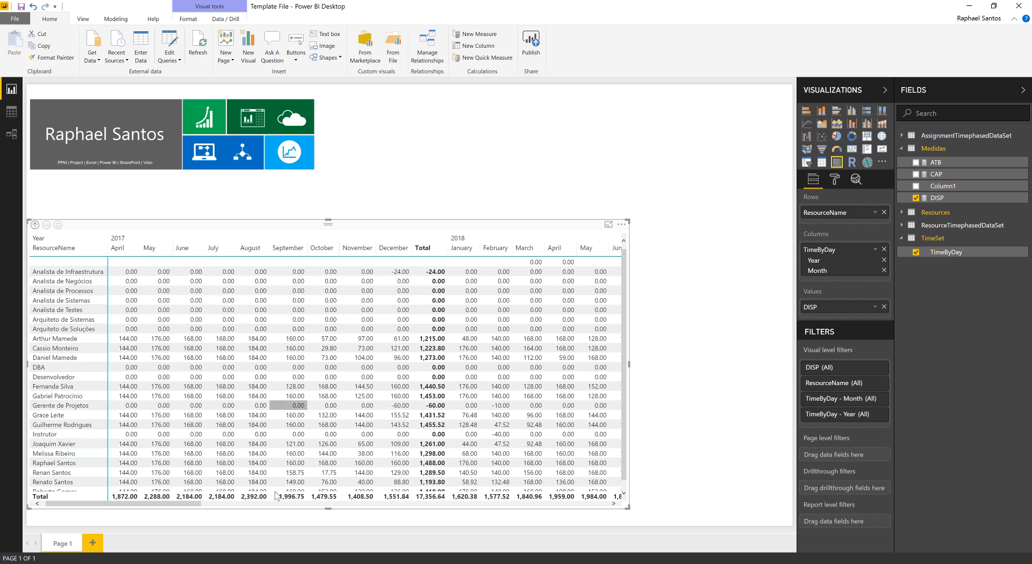